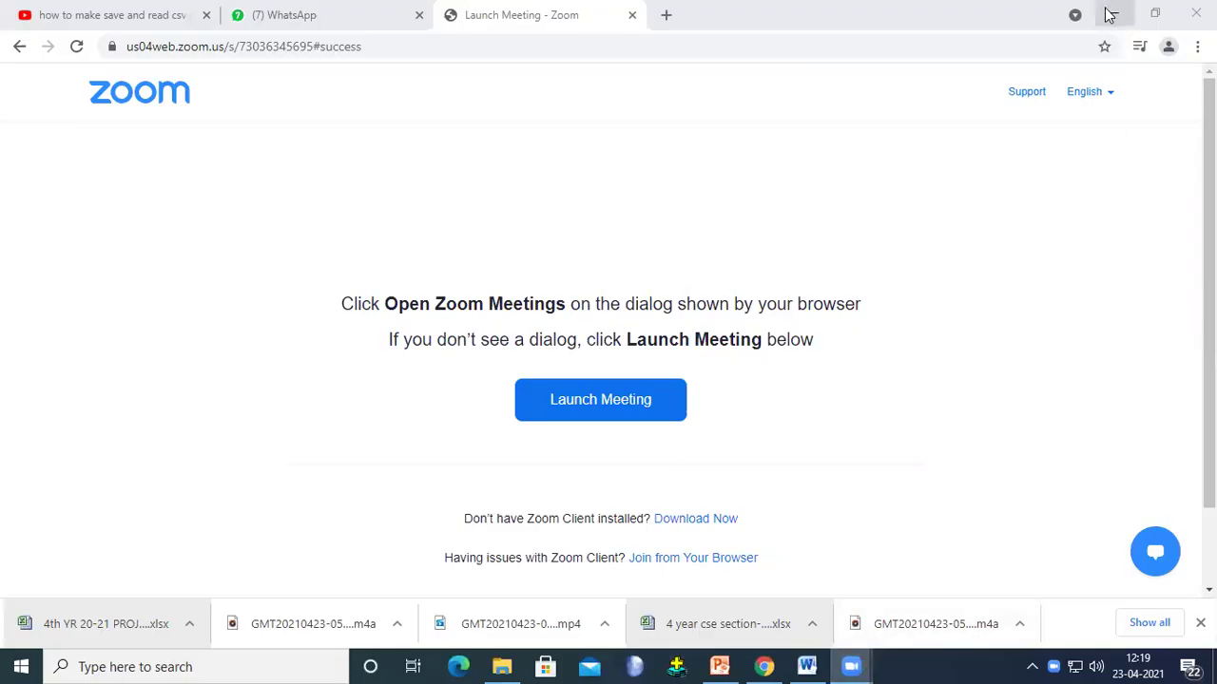
Step: Minimize Chrome and the Downloads folder window to reveal the desktop
left_click(1116, 16)
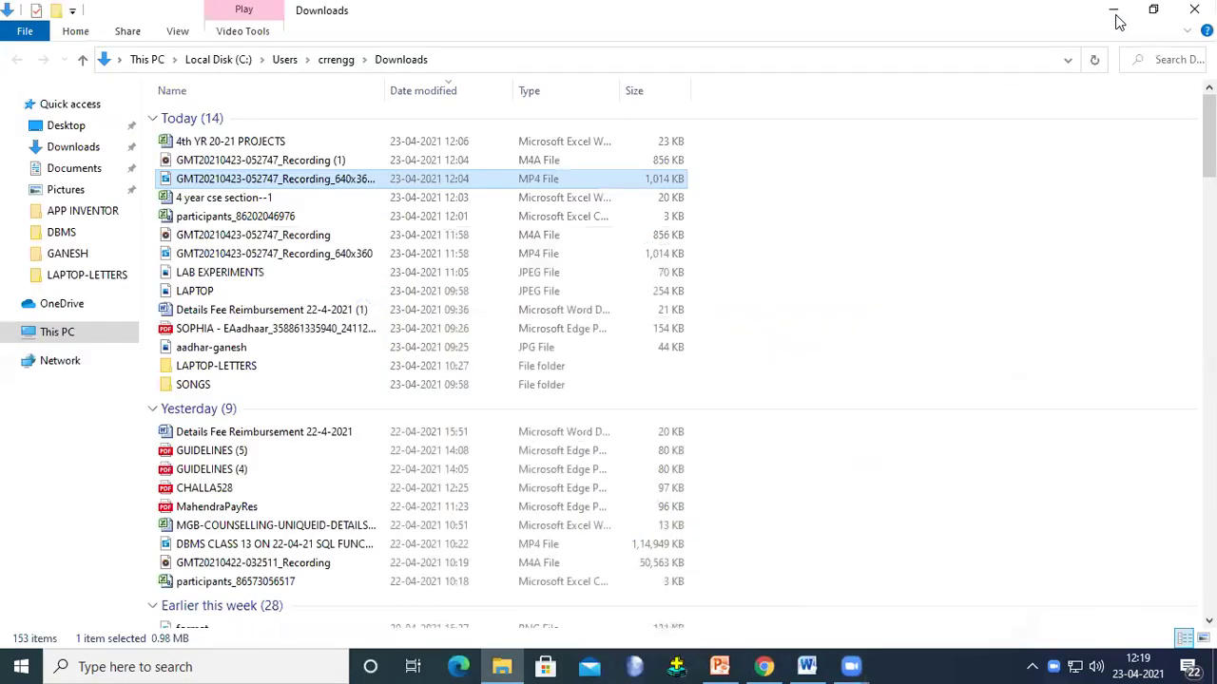
left_click(1115, 14)
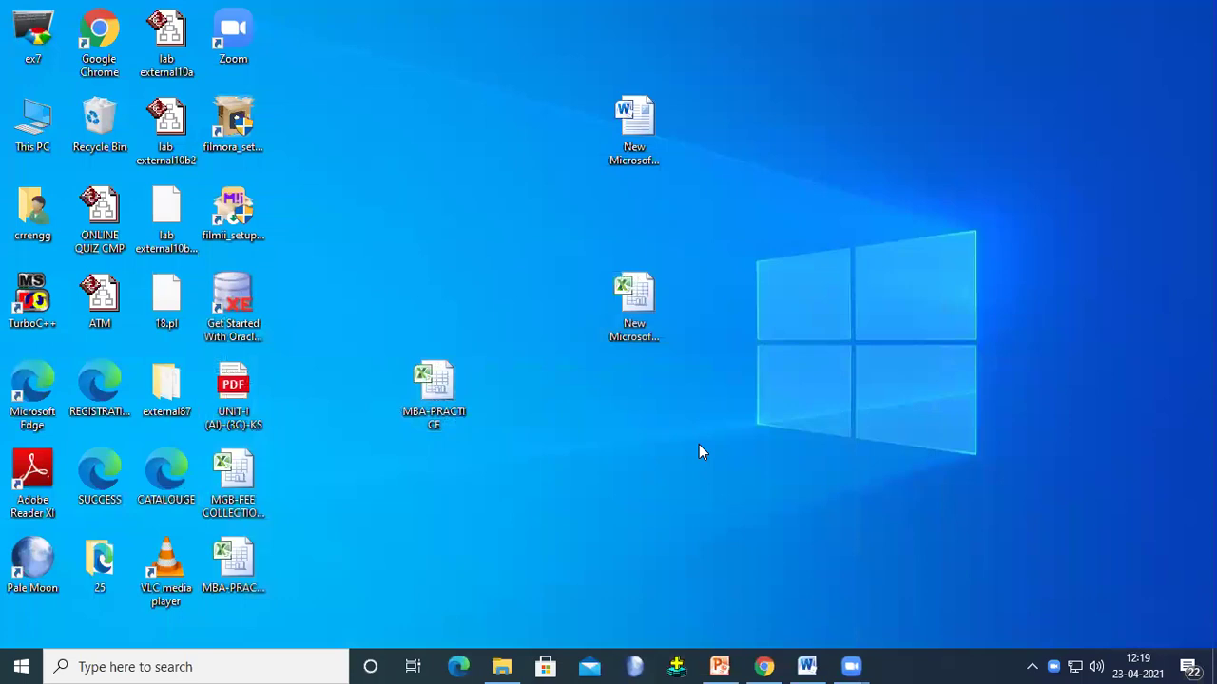
Step: Create a new blank Microsoft Excel Worksheet on the desktop
right_click(800, 400)
mouse_move(800, 401)
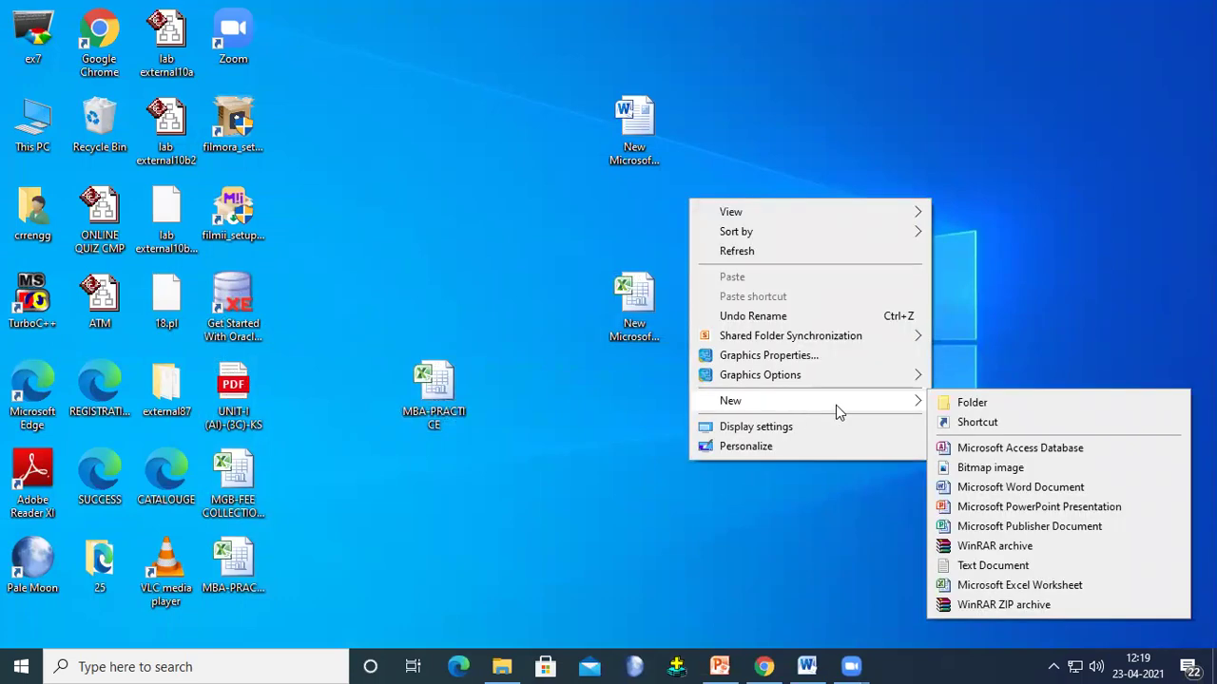
left_click(998, 586)
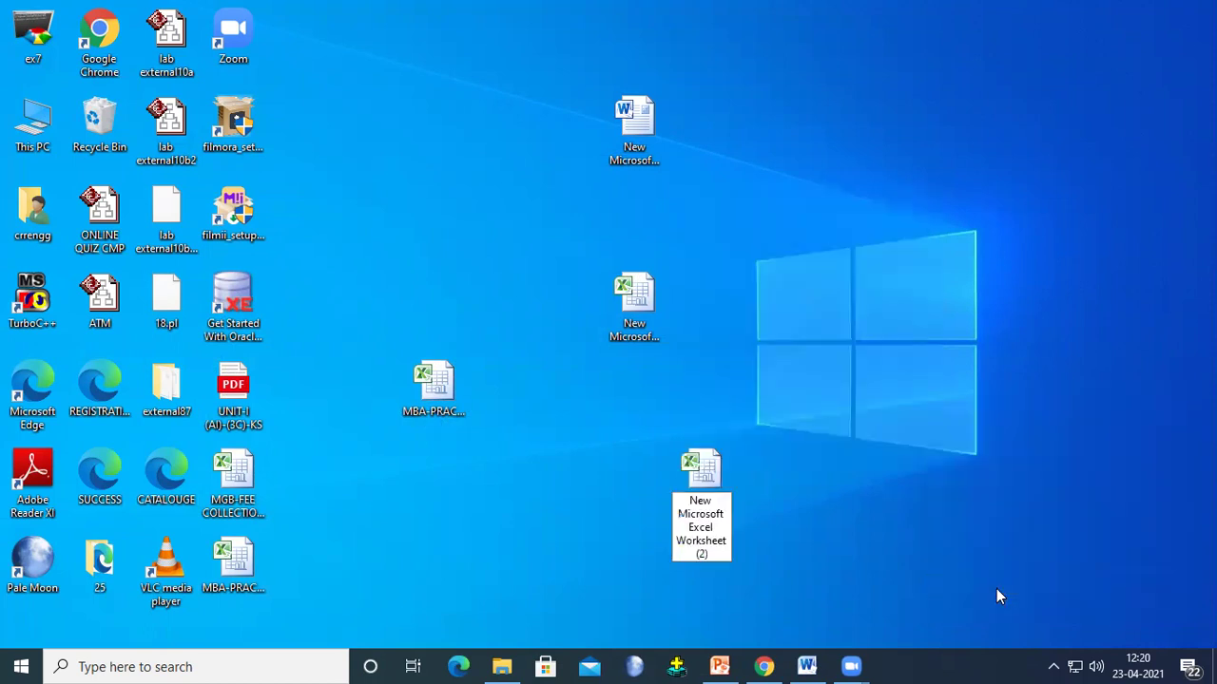
key("Return")
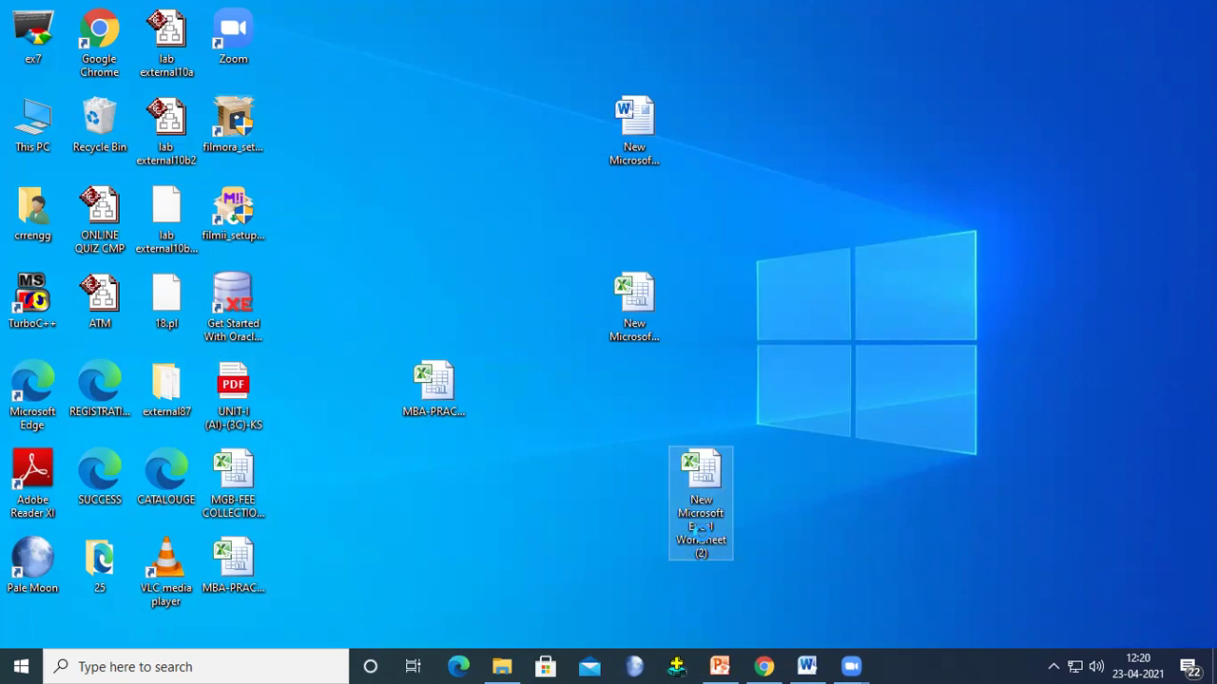
Step: Rename the new worksheet to MBA-PRACTISE2 and open it in Excel
right_click(708, 535)
left_click(750, 491)
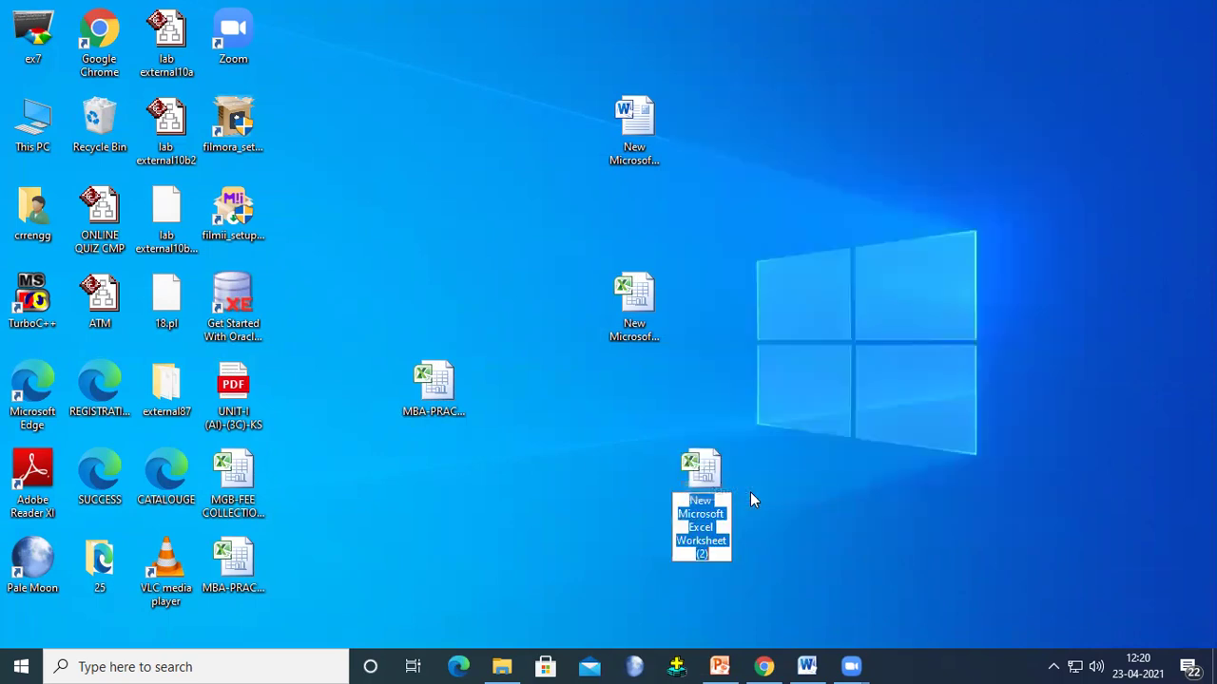
type("MB")
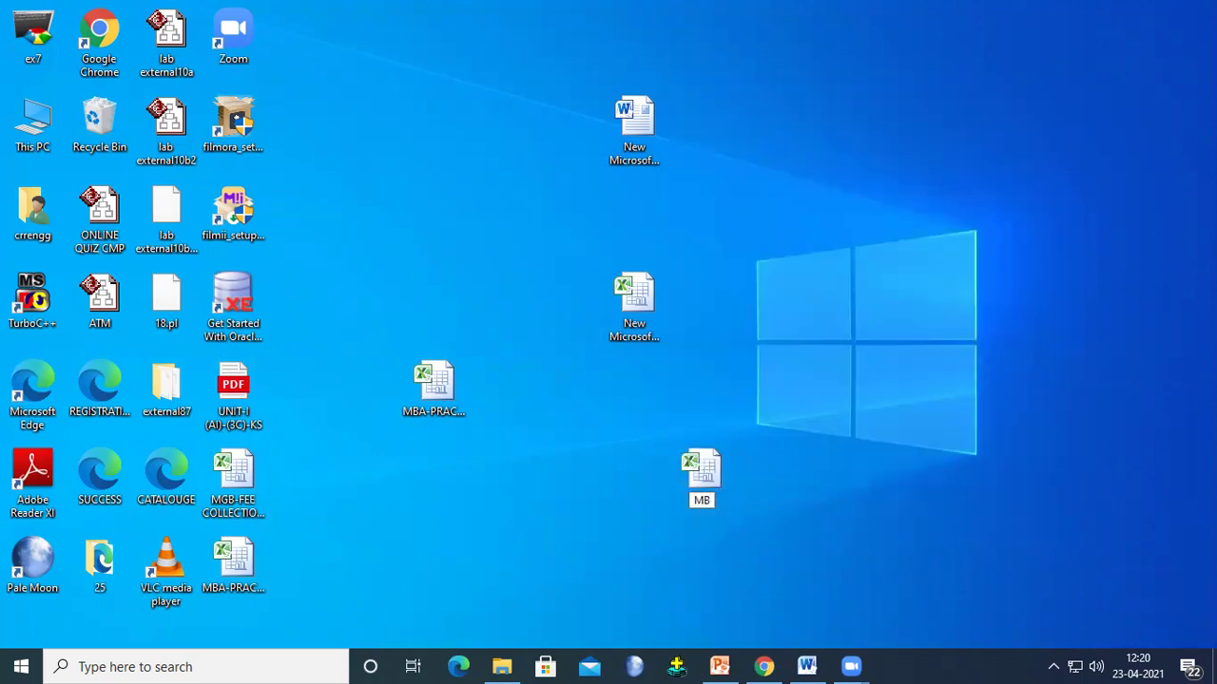
type("A-PRACTISE2")
key("Return")
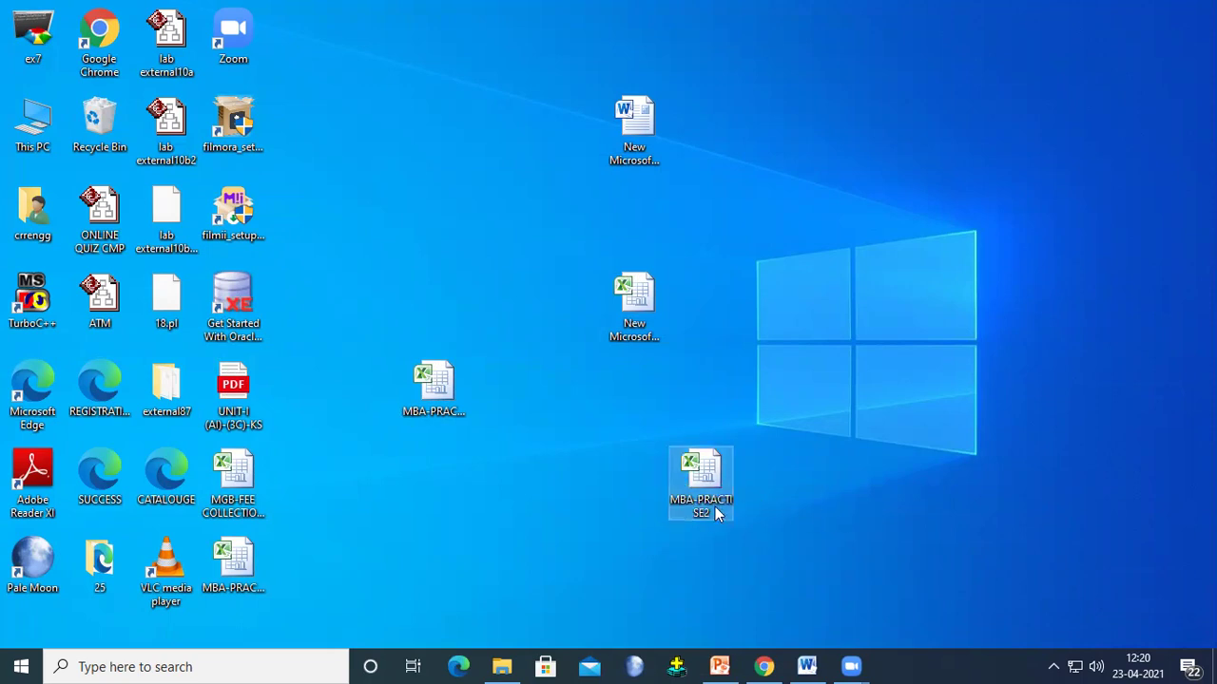
double_click(711, 507)
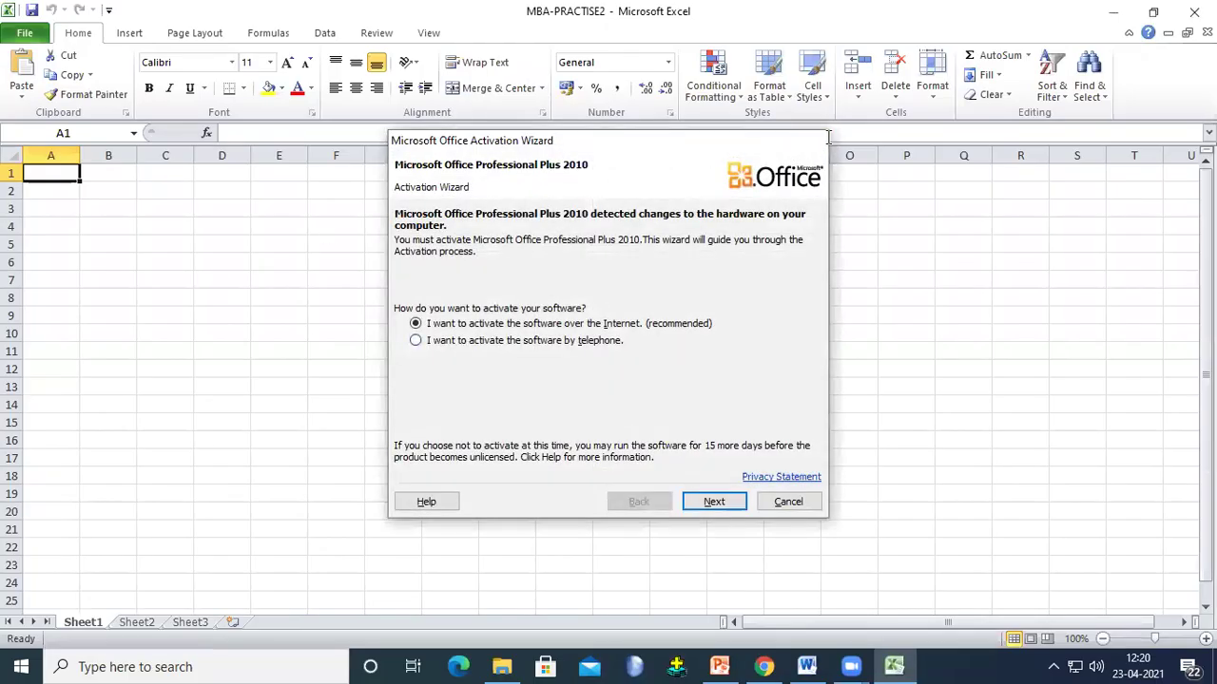
Step: Dismiss the activation prompt and enter HJKHDJKHJKD in cell E11
left_click(814, 141)
left_click(127, 193)
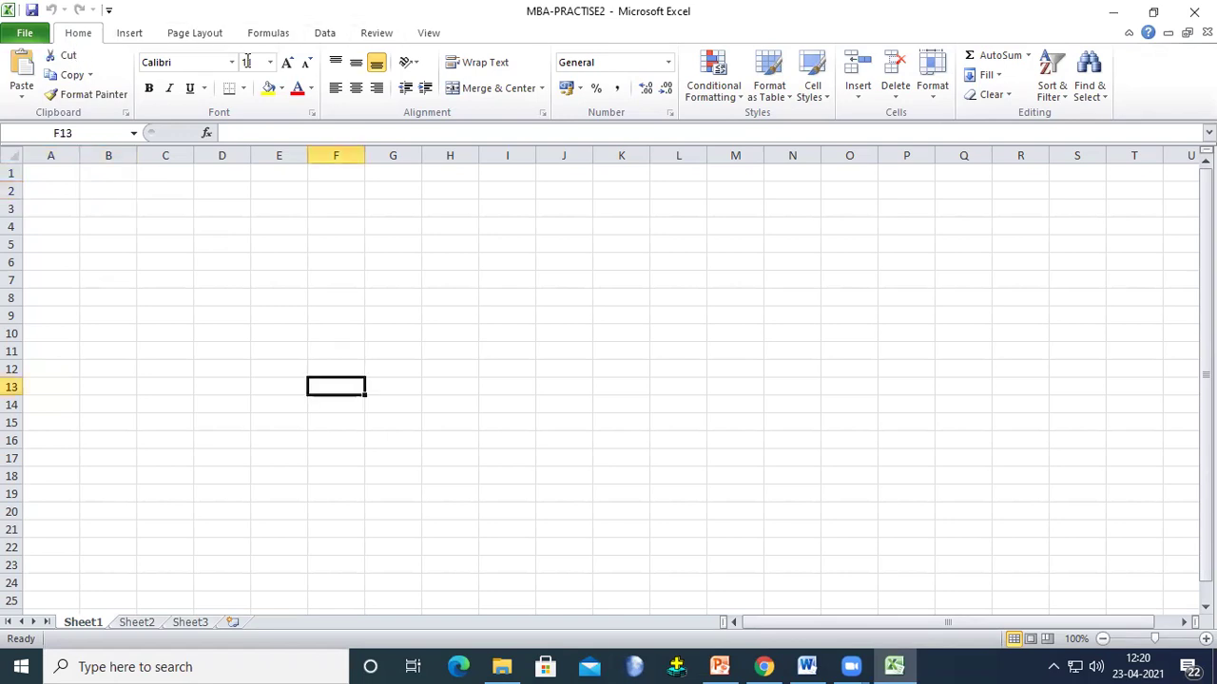
left_click(370, 298)
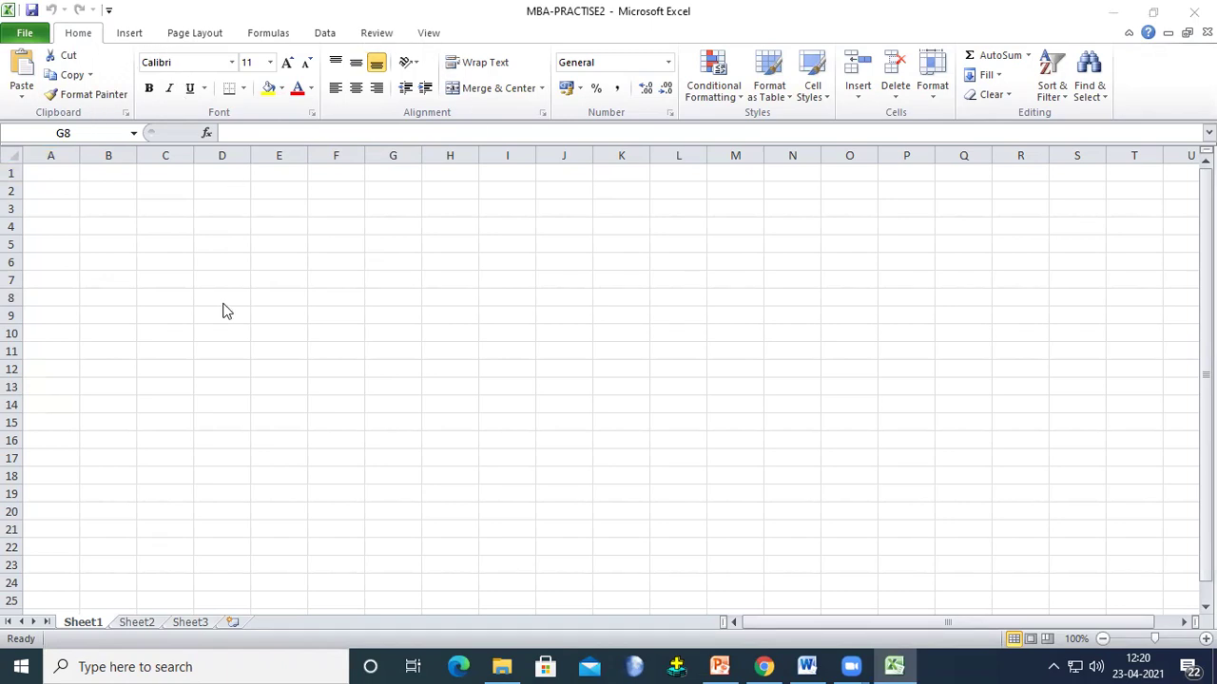
left_click(259, 348)
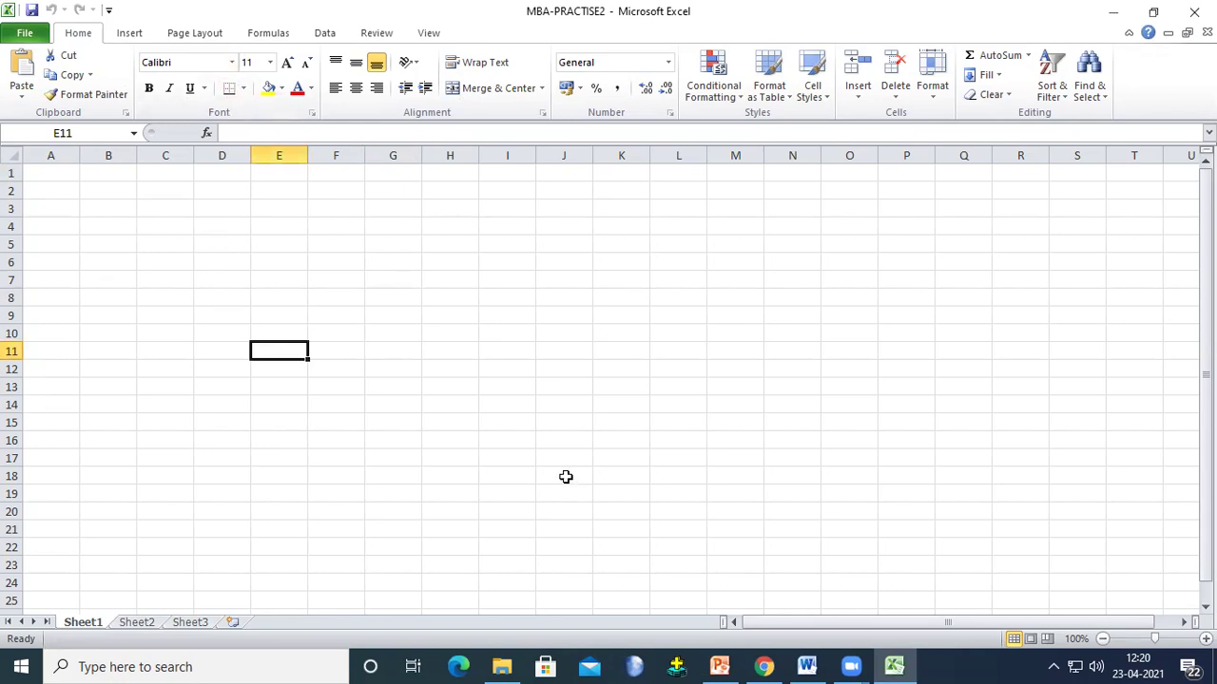
type("HJKHDJKHJKD")
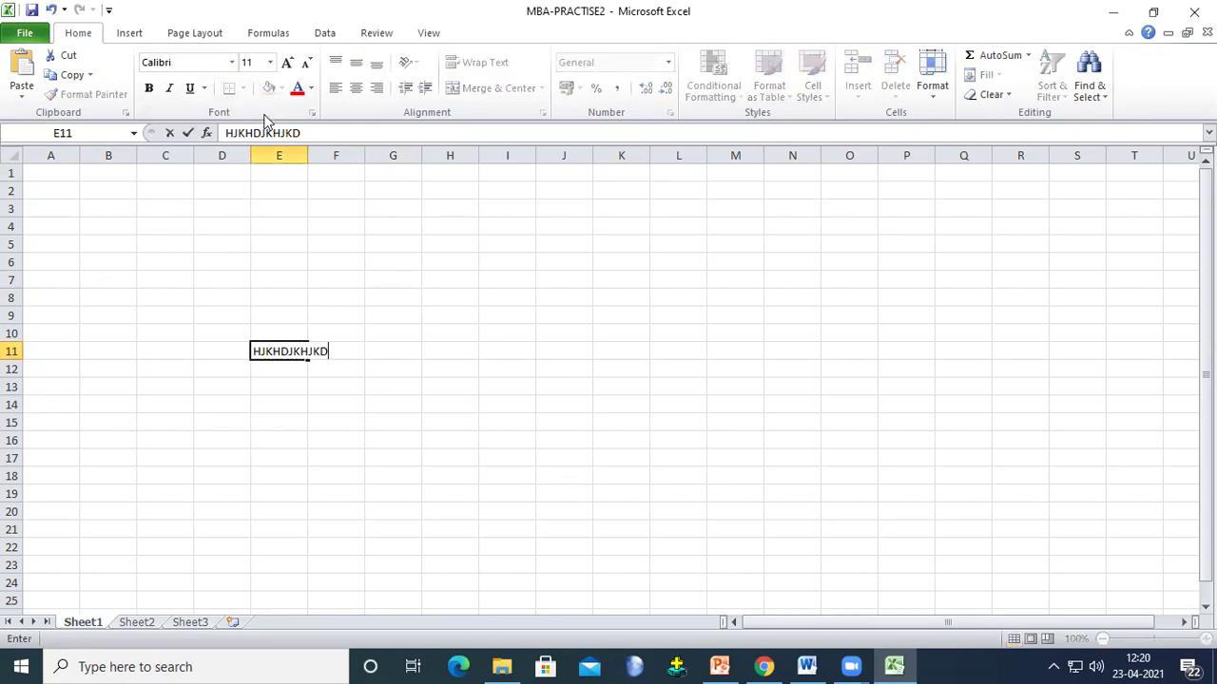
left_click(232, 62)
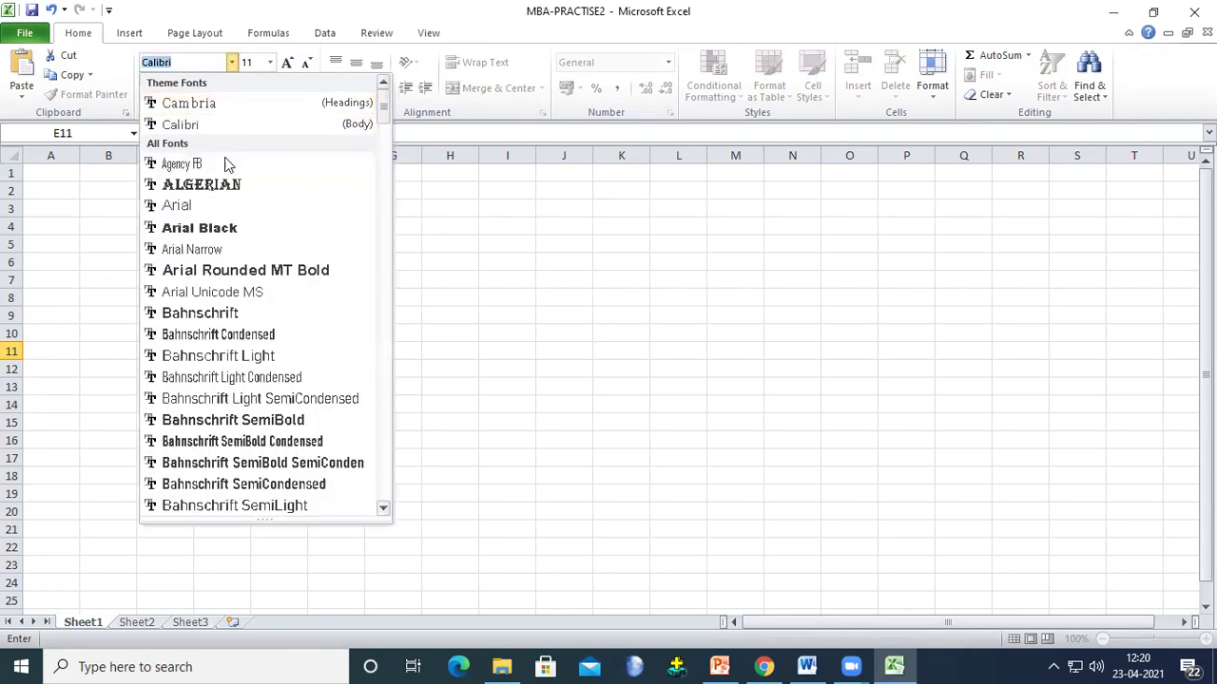
left_click(334, 348)
Step: Type SAFHLSAHFL in J22 at font size 28, then close the workbook choosing Don't Save
left_click(562, 551)
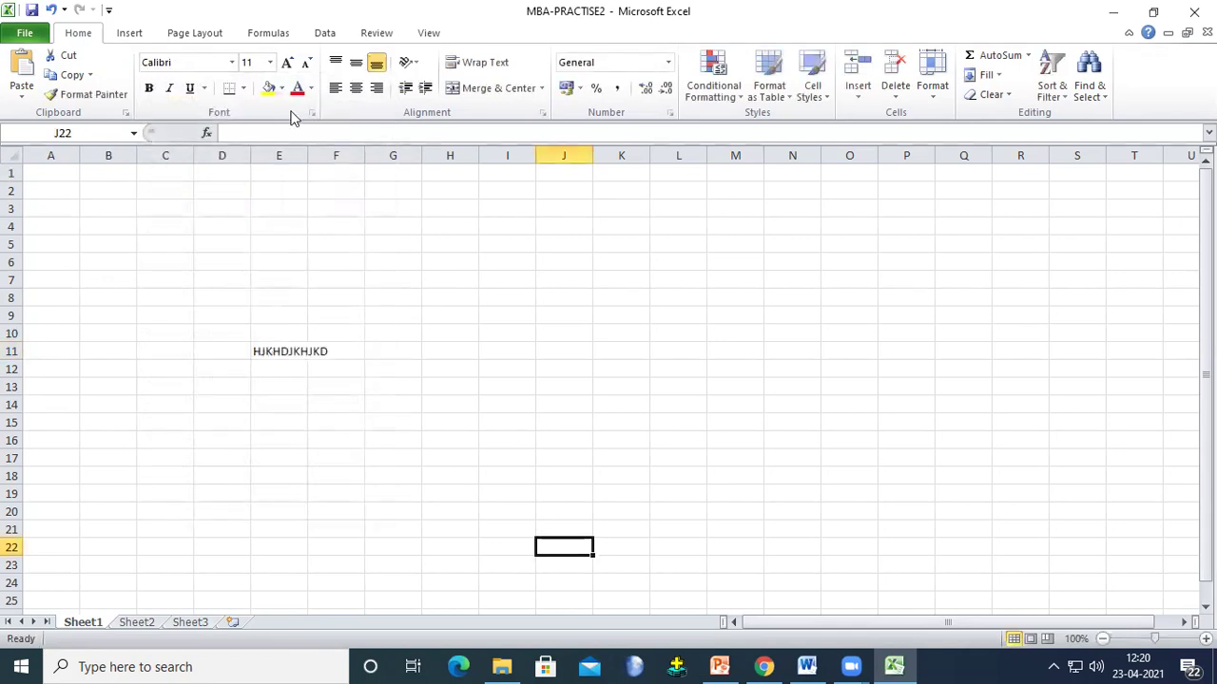
left_click(270, 63)
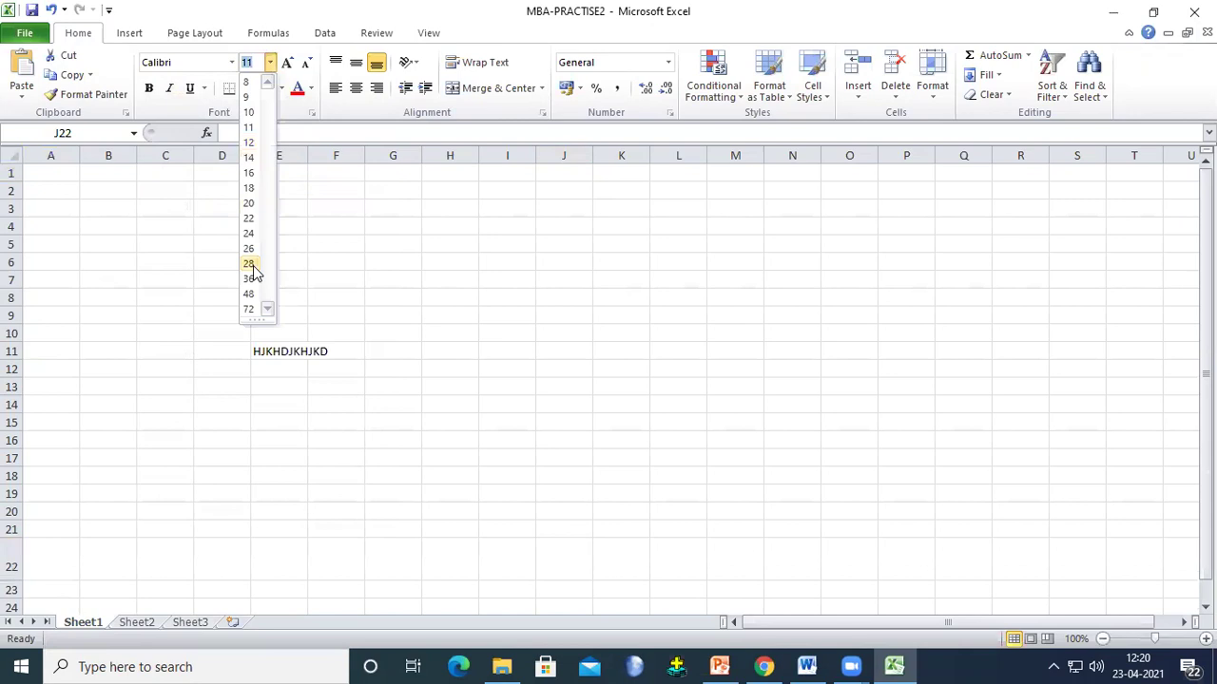
left_click(273, 267)
type("SAFHLSAHFL")
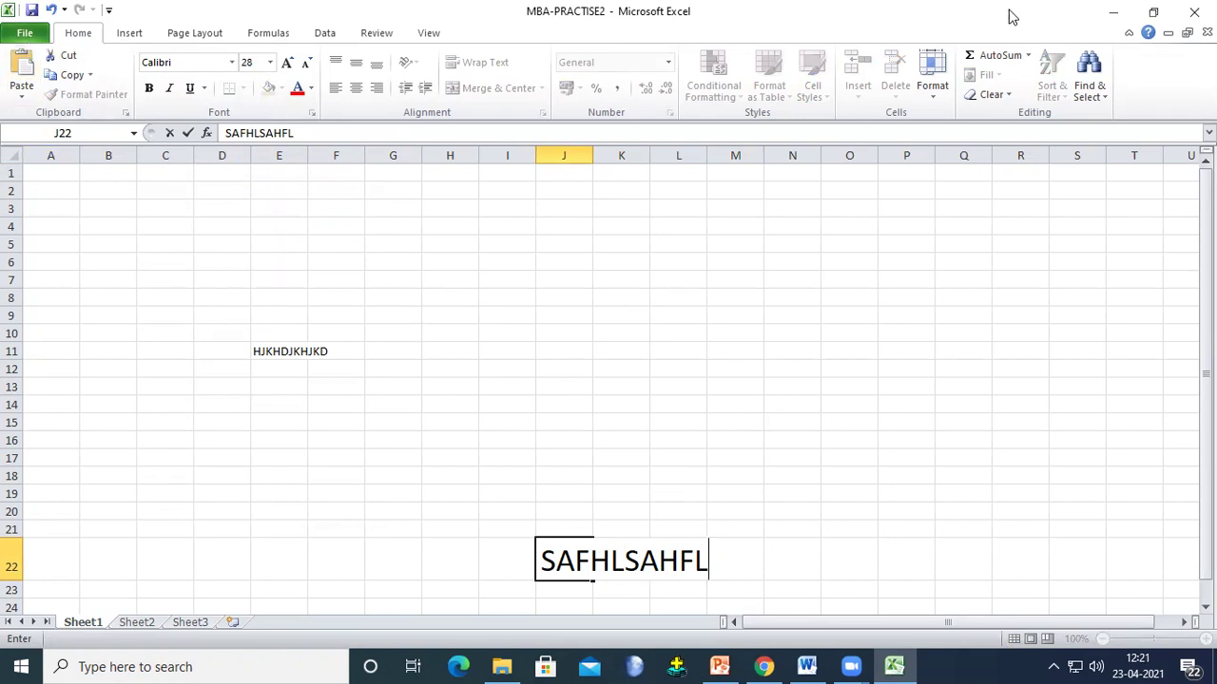
left_click(1193, 11)
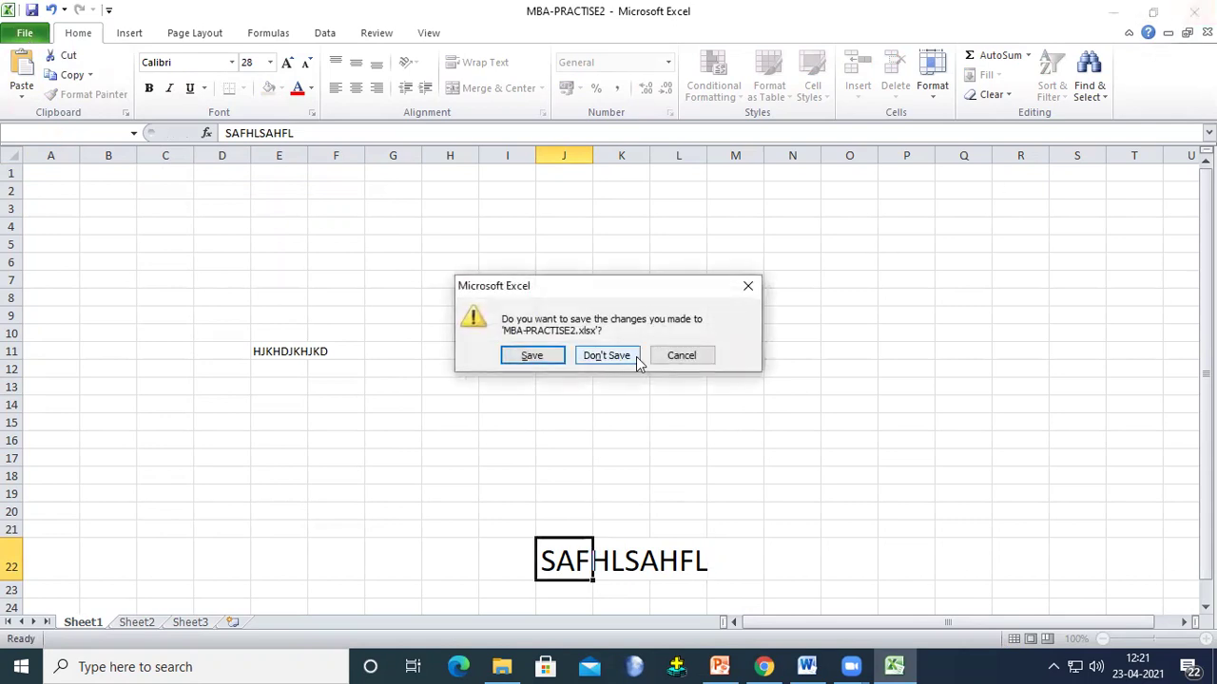
left_click(635, 358)
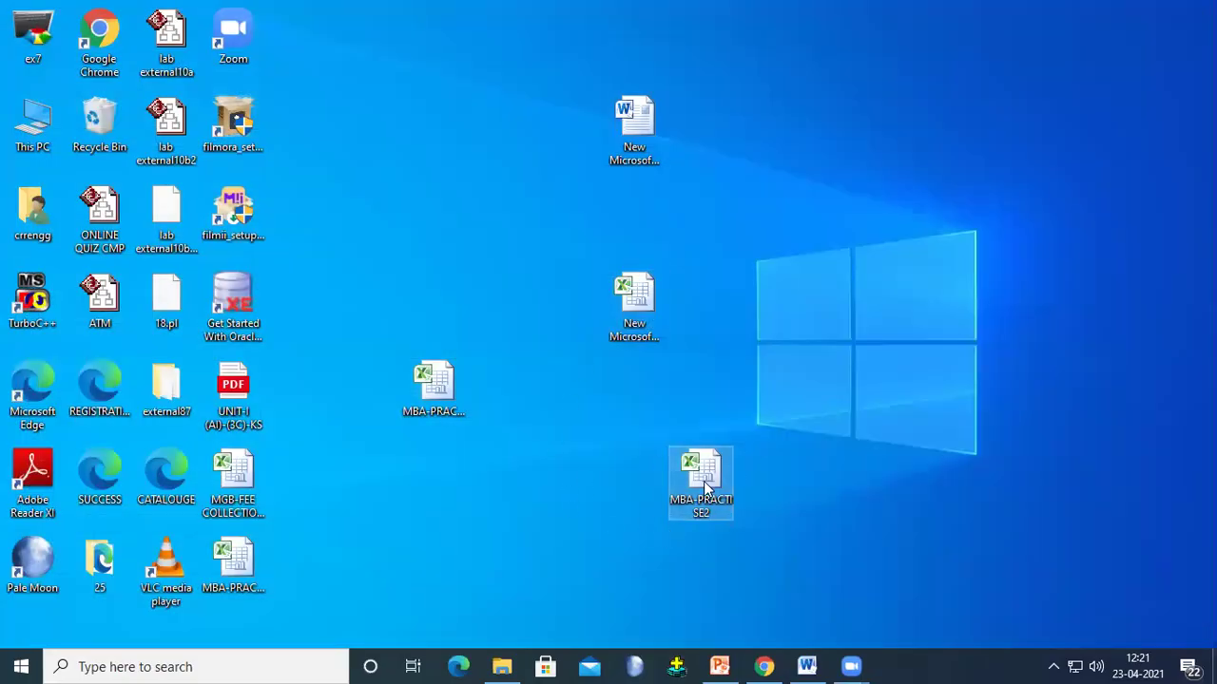
double_click(435, 411)
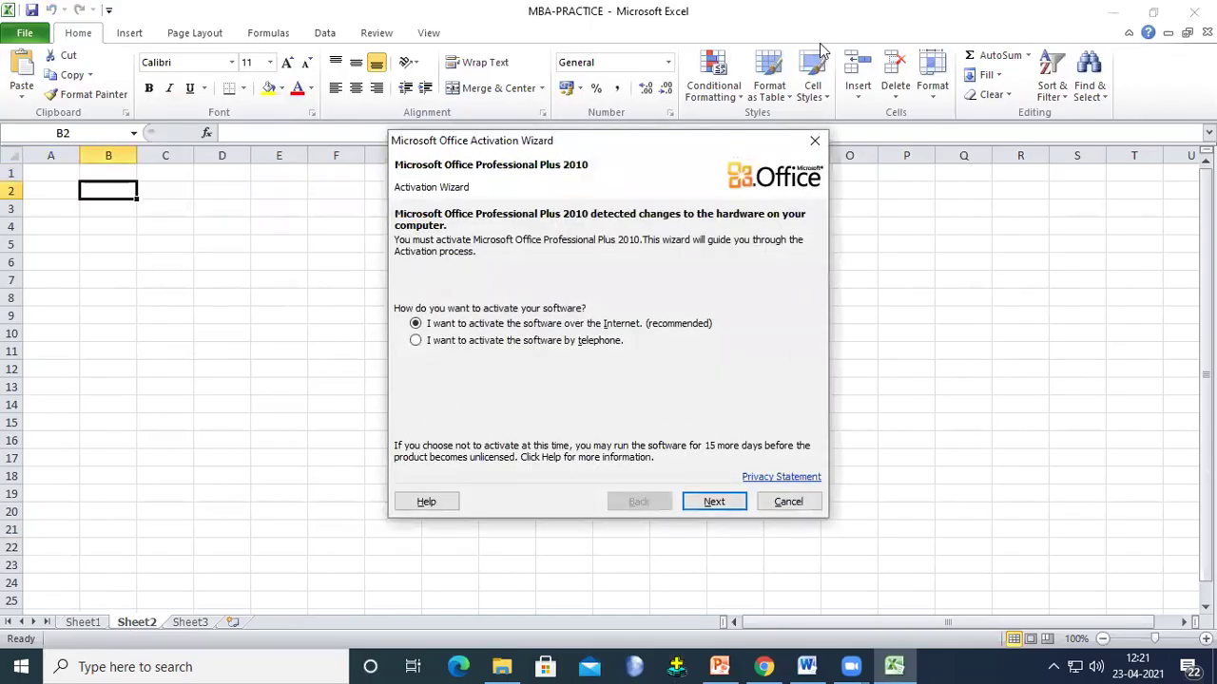
left_click(818, 141)
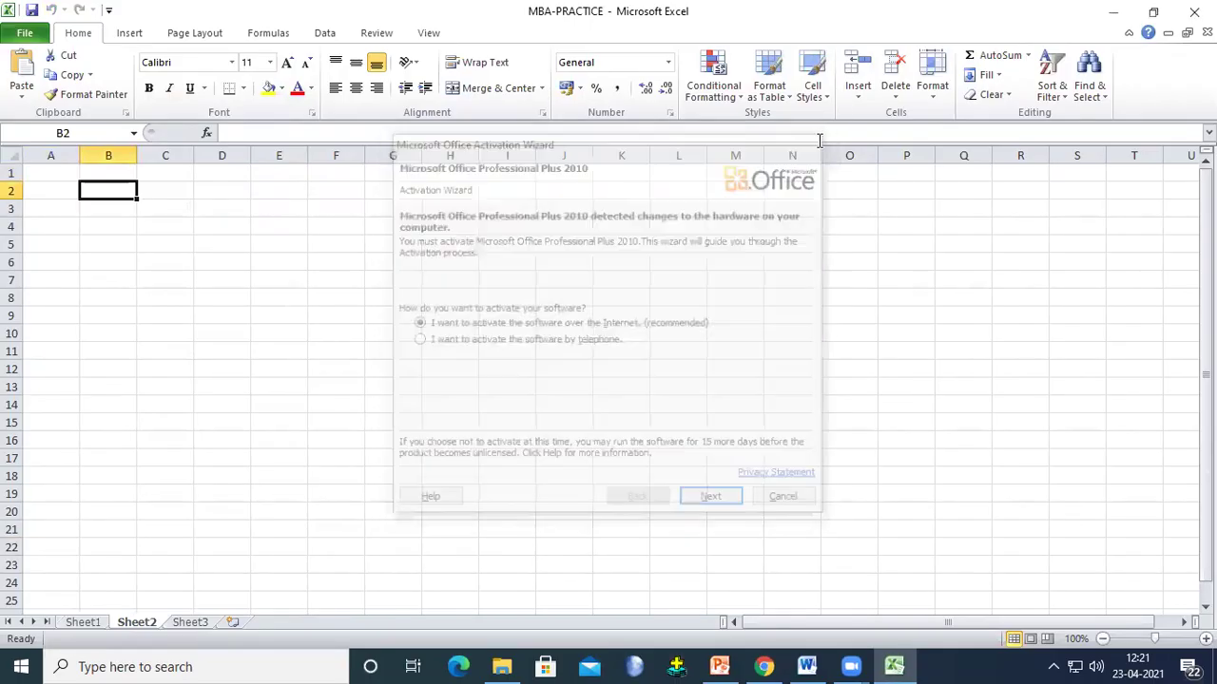
left_click(96, 624)
left_click(1194, 11)
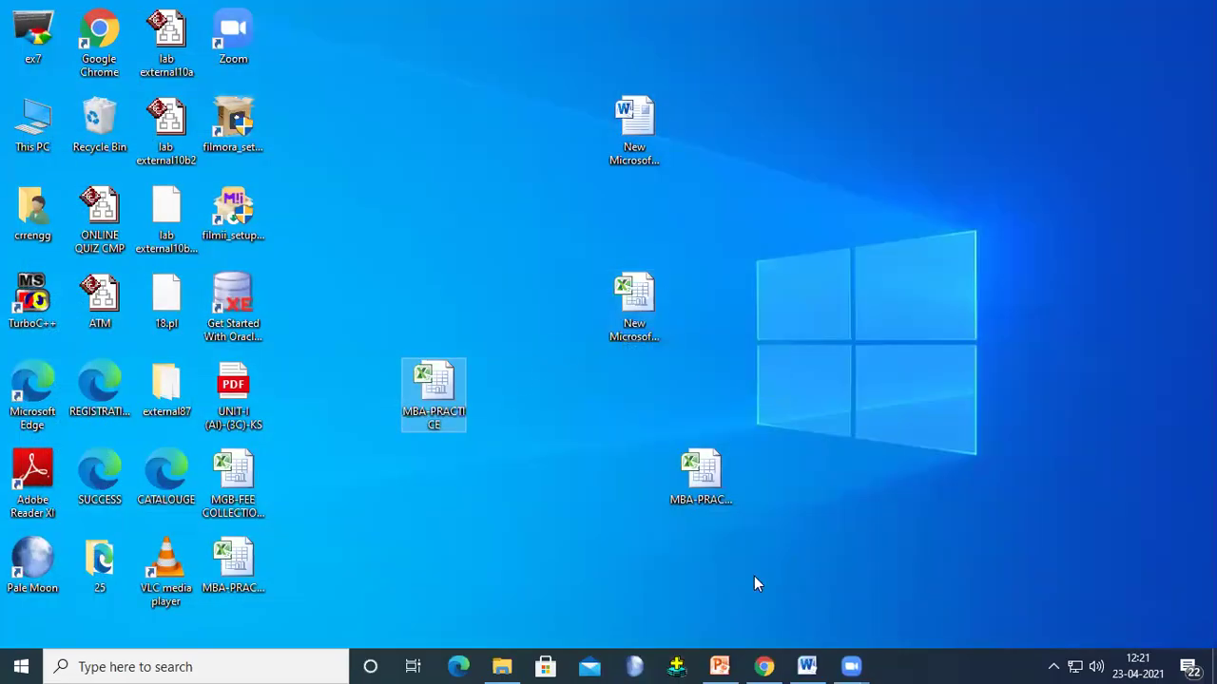
double_click(233, 573)
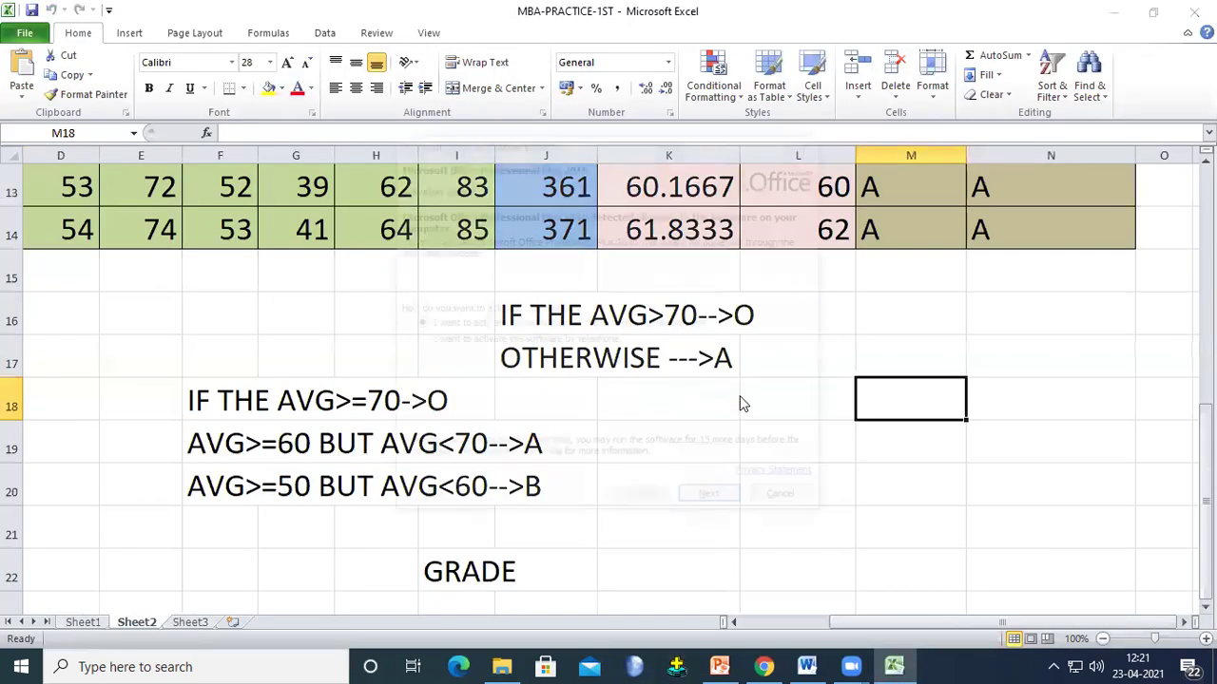
left_click(814, 140)
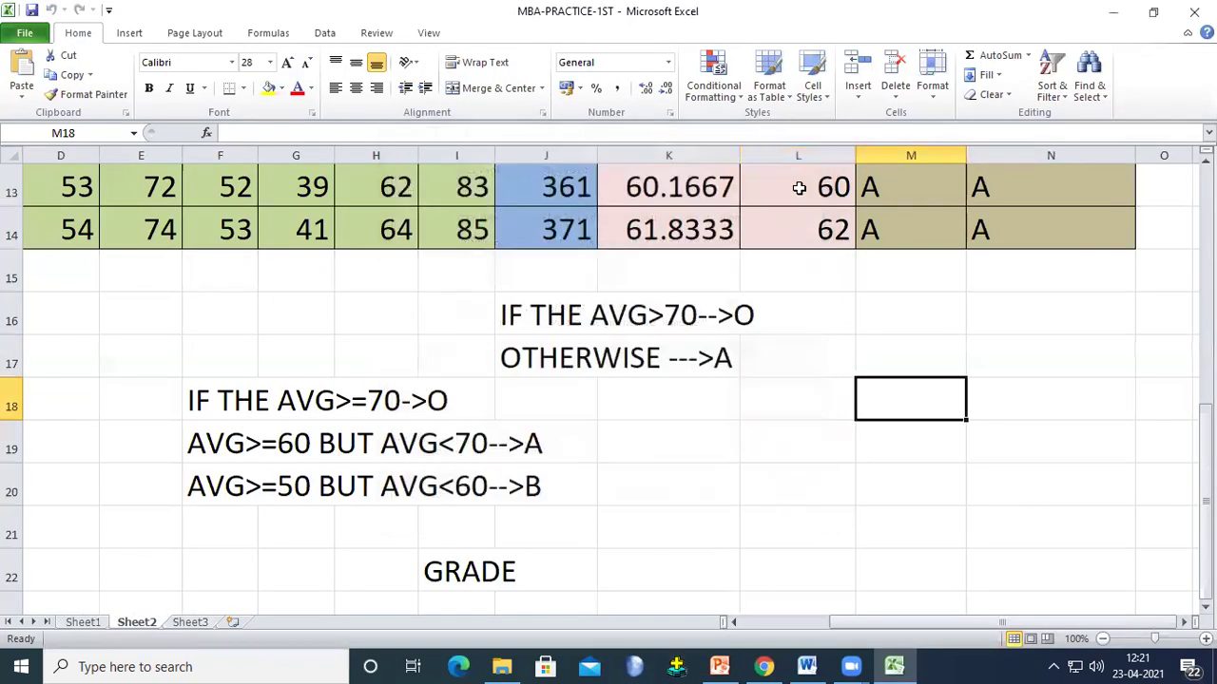
scroll(639, 352, "up", 4)
scroll(642, 324, "down", 2)
scroll(643, 314, "up", 2)
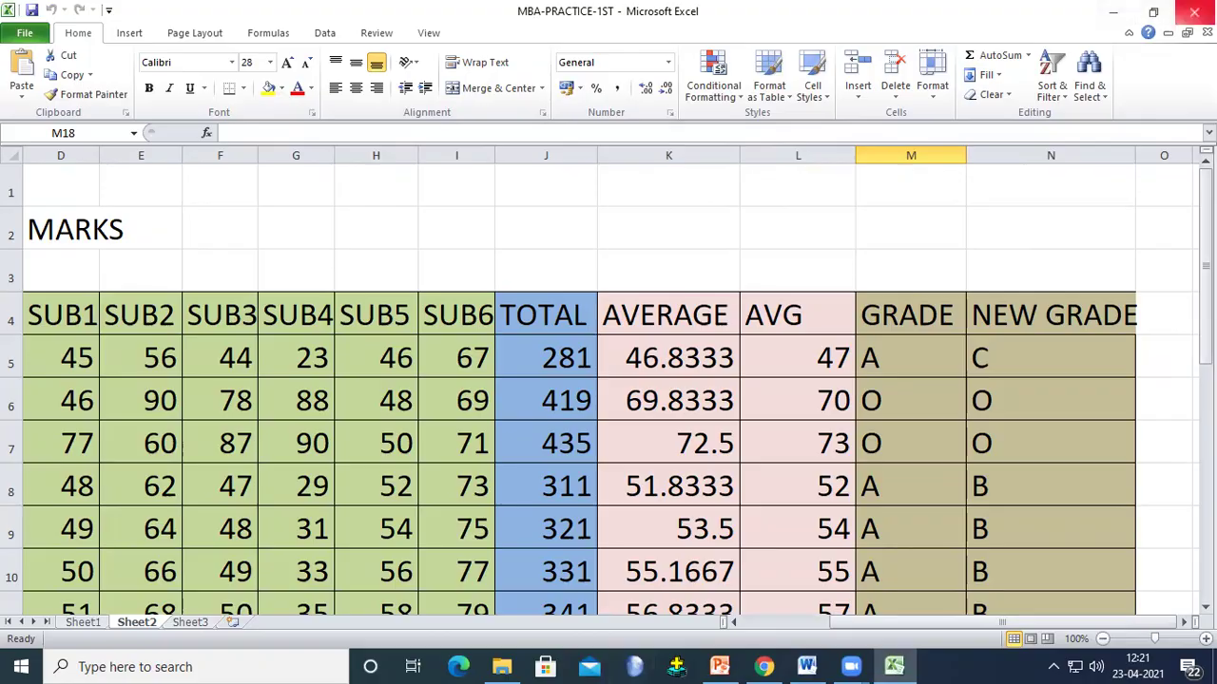
left_click(1194, 11)
double_click(700, 471)
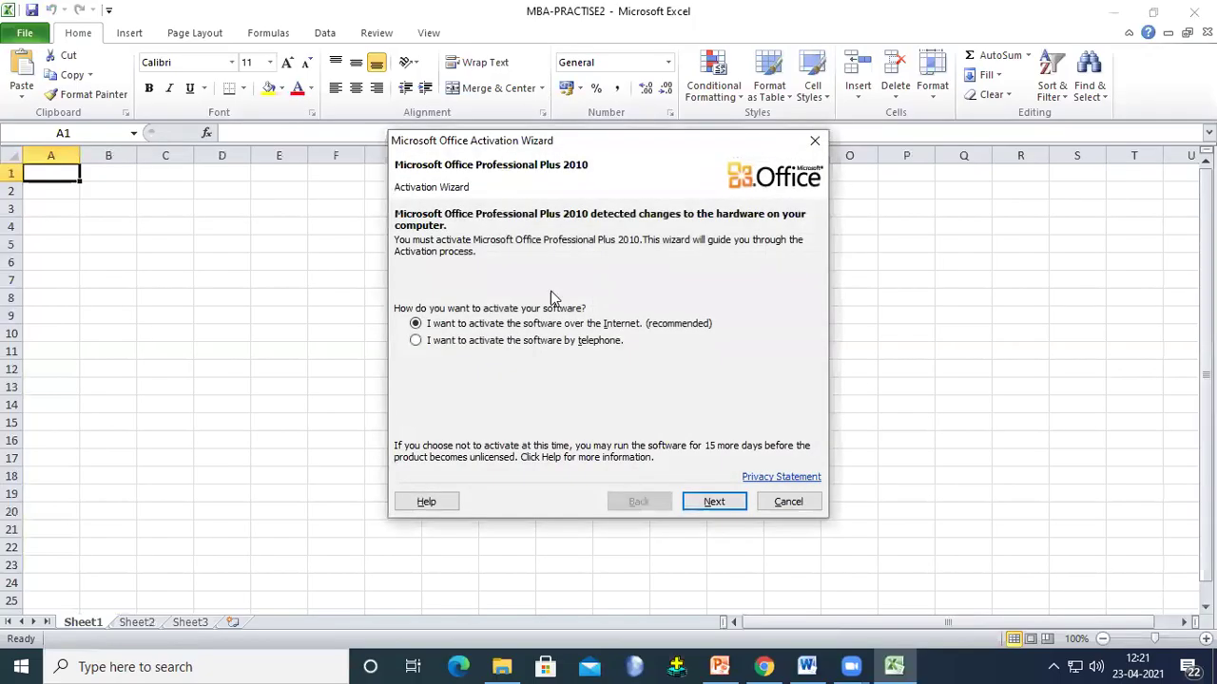
Step: Dismiss the activation prompt and enter headings SNO, SNAME, SUB1–SUB6 across B2:I2
left_click(817, 140)
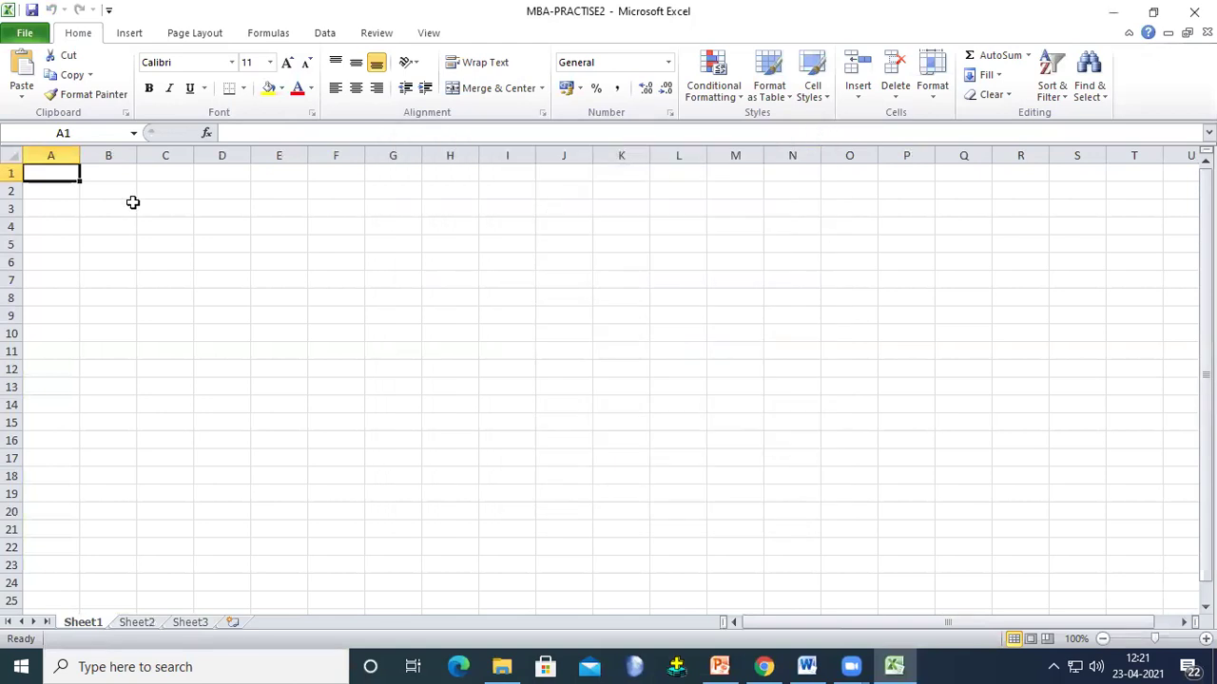
left_click(123, 195)
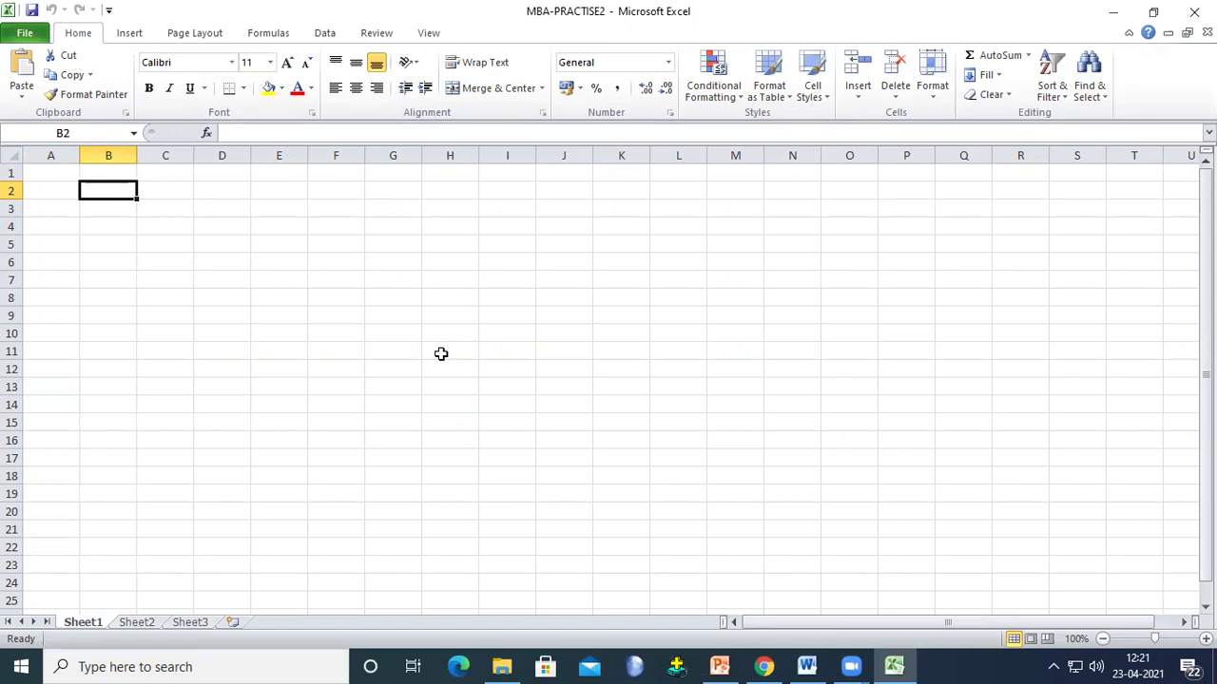
type("SNO")
key("Tab")
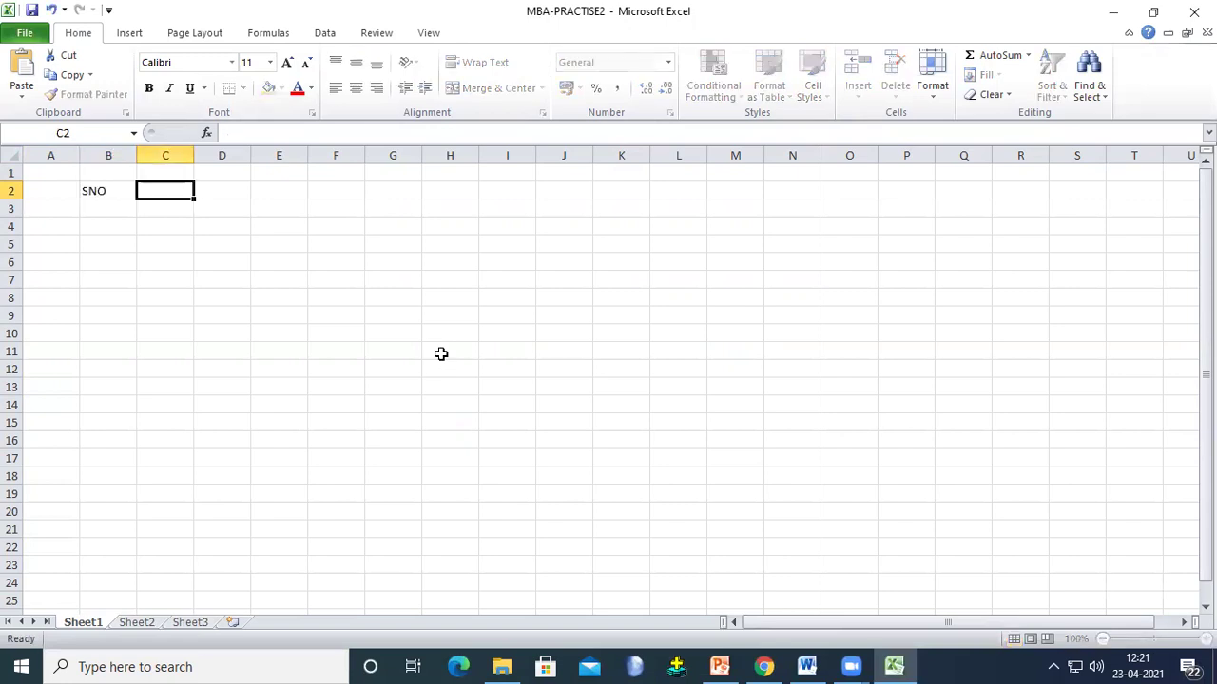
type("SNAME")
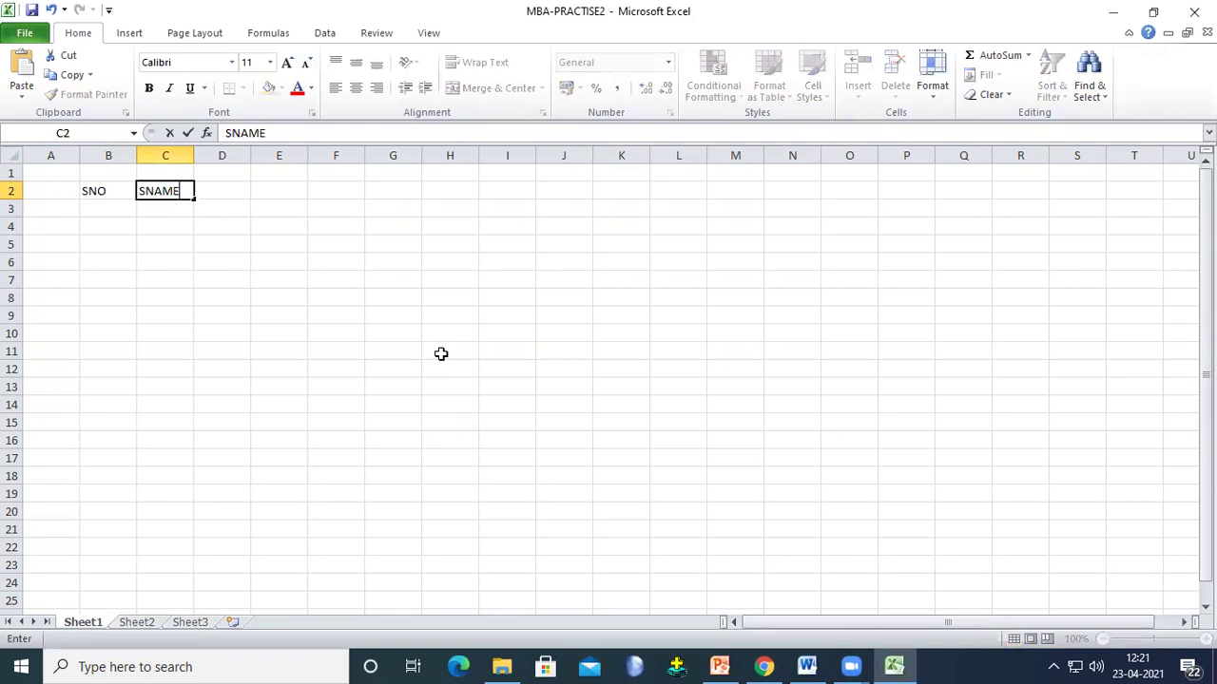
key("Tab")
type("SU")
key("Tab")
type("SUB")
key("Tab")
type("SU")
key("Tab")
type("SUB4")
key("Tab")
type("S")
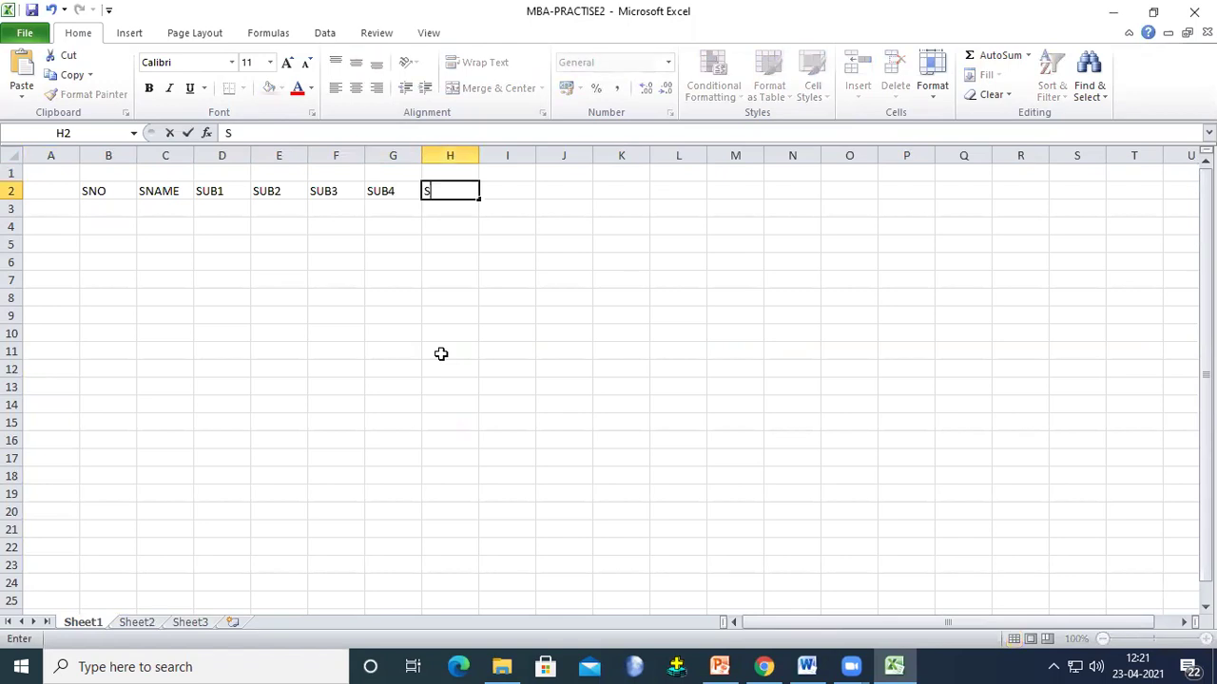
type("UB5")
key("Tab")
type("SUB6")
left_click(428, 405)
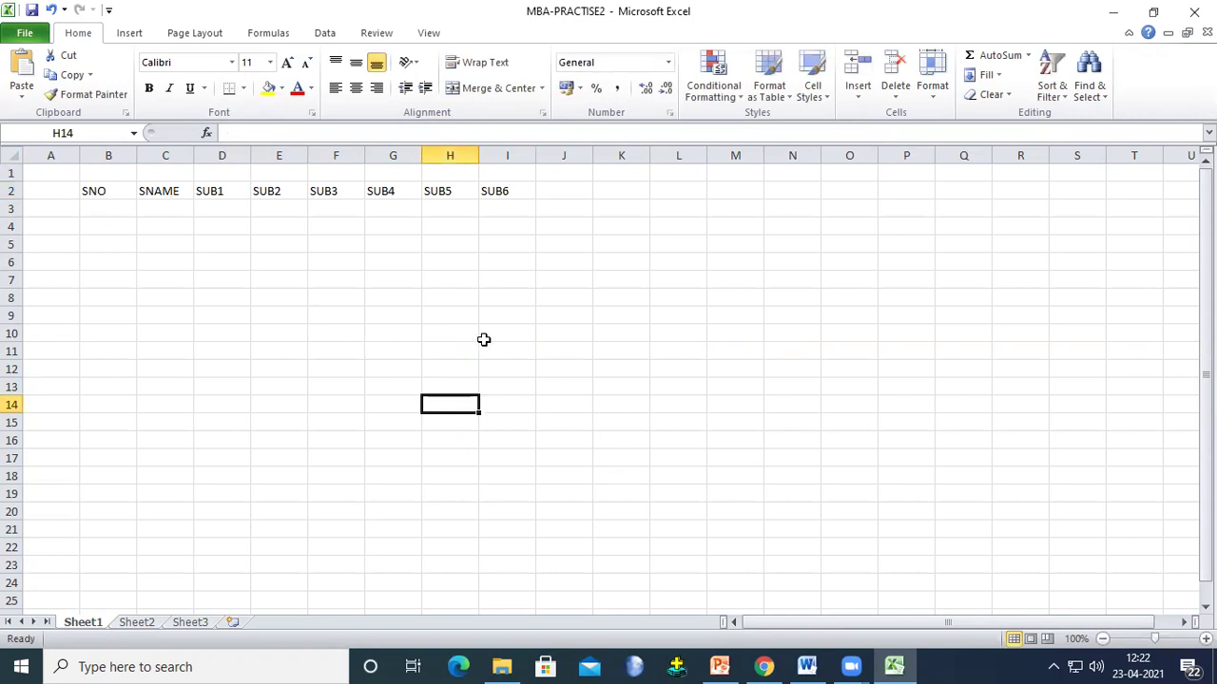
Step: Enter serial numbers 1 and 2 in B3 and B4 under SNO
left_click(108, 209)
type("1")
key("Return")
type("2")
key("Return")
key("Return")
Step: Fill the SNO series from 1 and 2 down to 10 in B12
left_click_drag(117, 211, 121, 225)
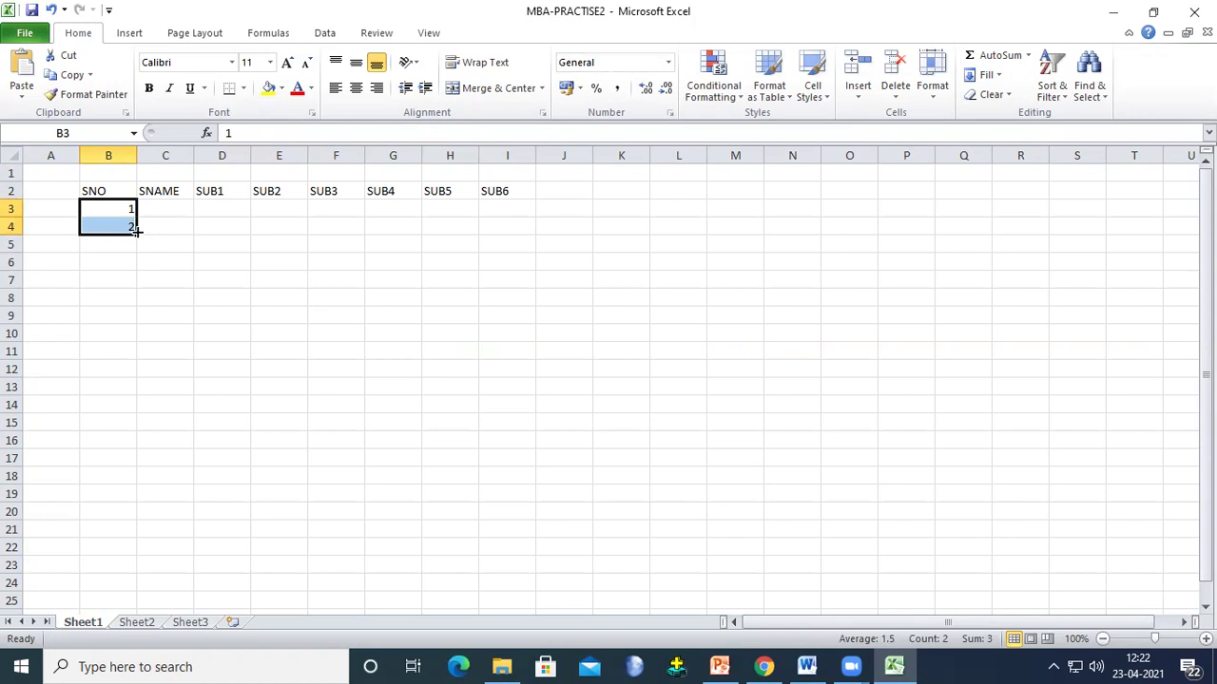
left_click_drag(137, 231, 143, 380)
left_click(190, 373)
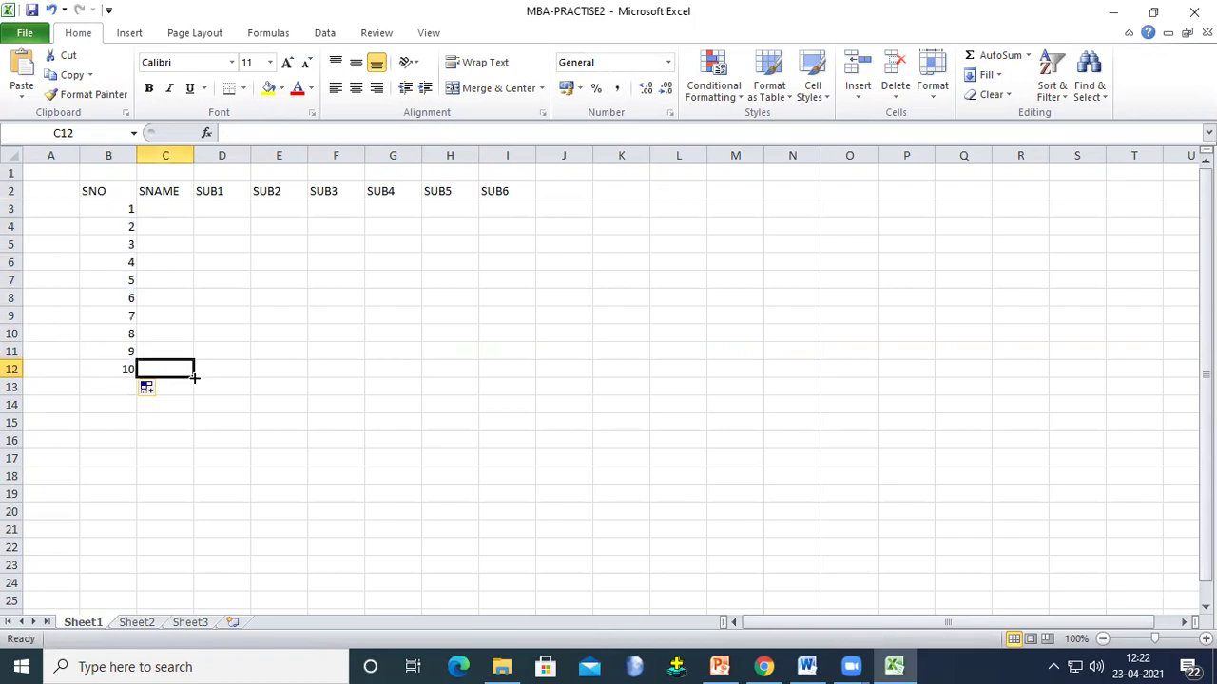
Step: Enter the names AA, BB, CC through JJ down the SNAME column C3:C12
left_click(174, 217)
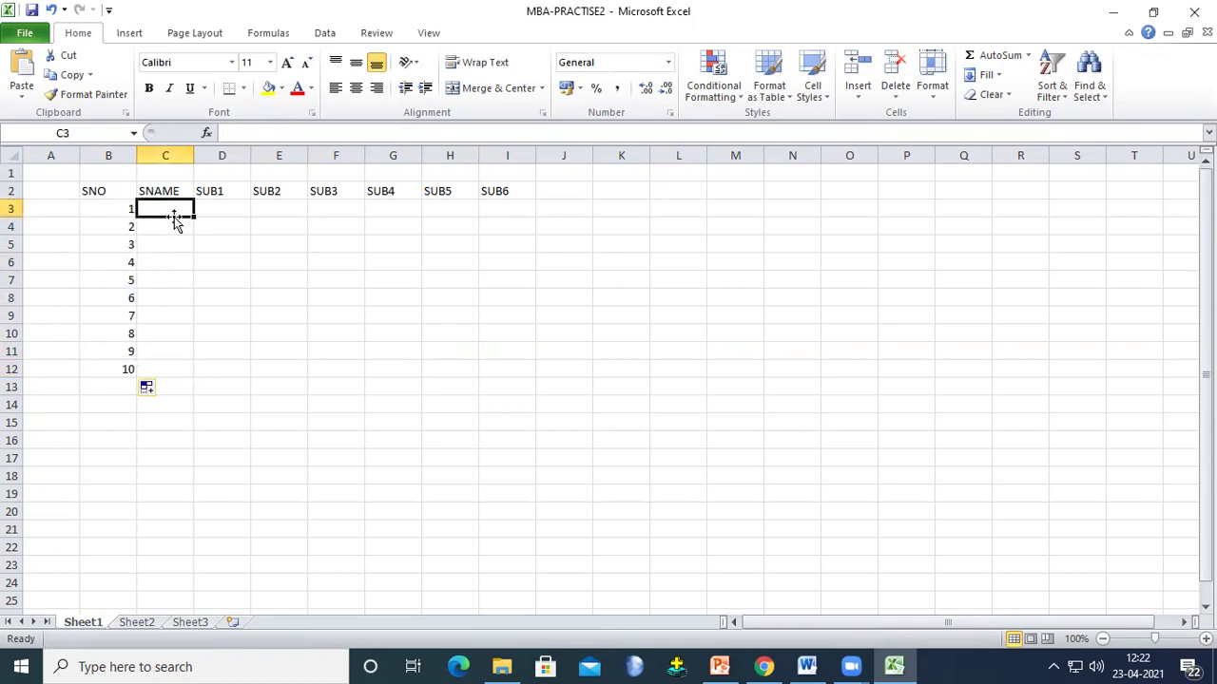
type("AA")
key("Return")
type("BB")
key("Return")
type("C")
key("Return")
key("Return")
type("C")
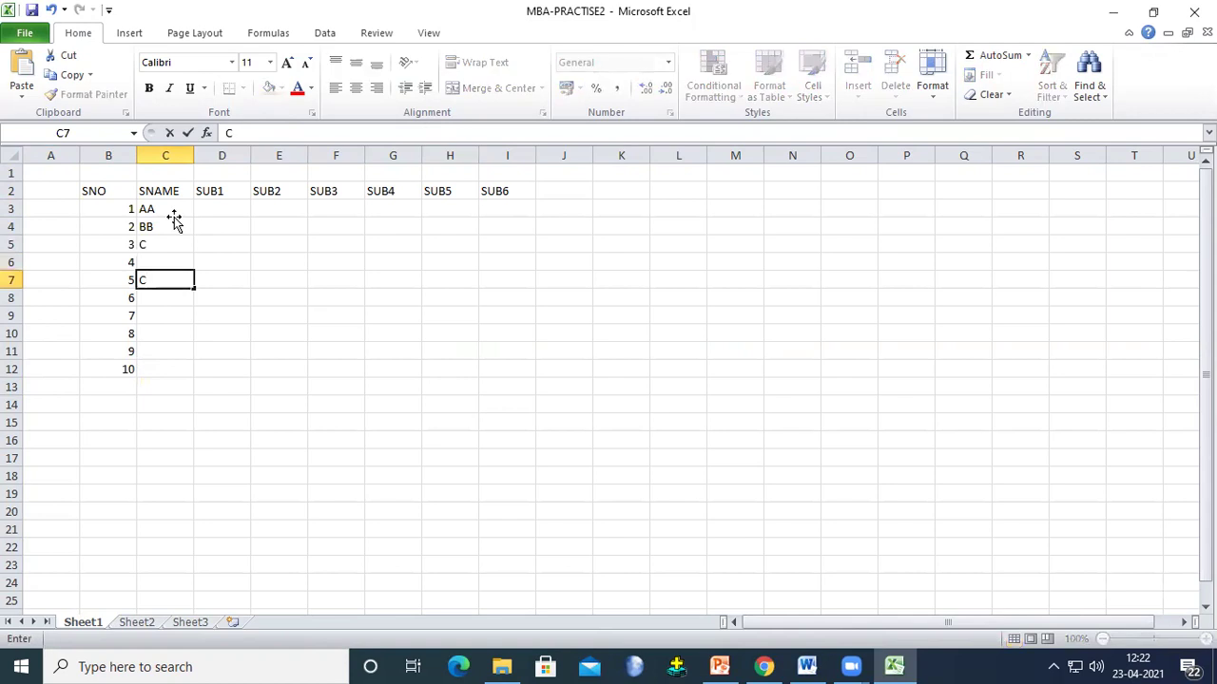
key("Up")
key("Up")
type("CC")
key("Return")
type("DD")
key("Return")
type("EE")
key("Return")
type("FF")
key("Return")
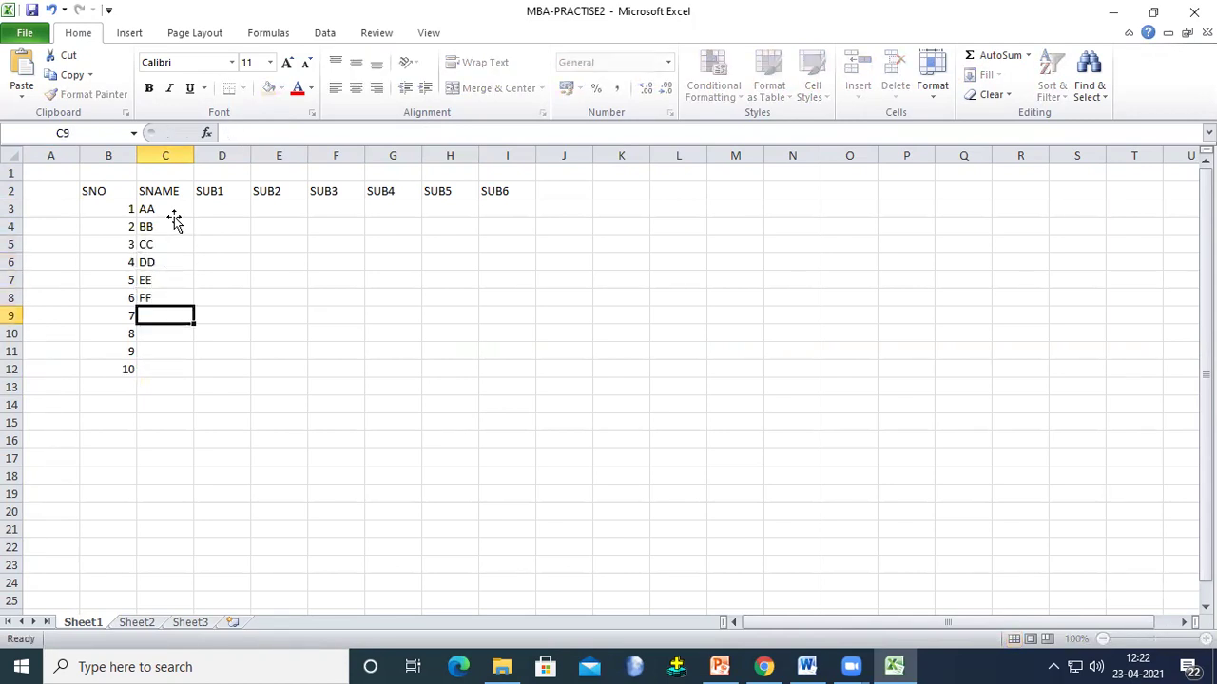
type("GG")
key("Return")
type("HH")
key("Return")
type("II")
key("Return")
type("JJ")
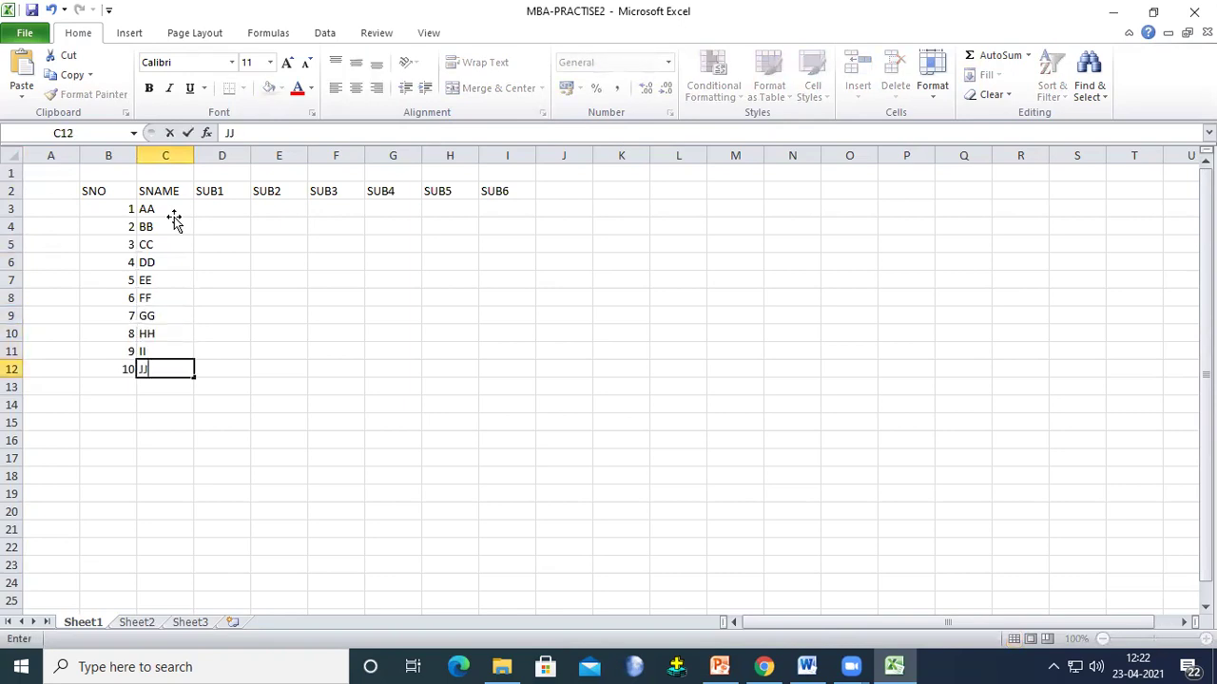
left_click(457, 396)
key("Left")
key("Left")
key("Left")
key("Left")
key("Up")
key("Up")
key("Up")
key("Up")
key("Up")
key("Up")
key("Up")
key("Up")
key("Up")
key("Up")
key("Up")
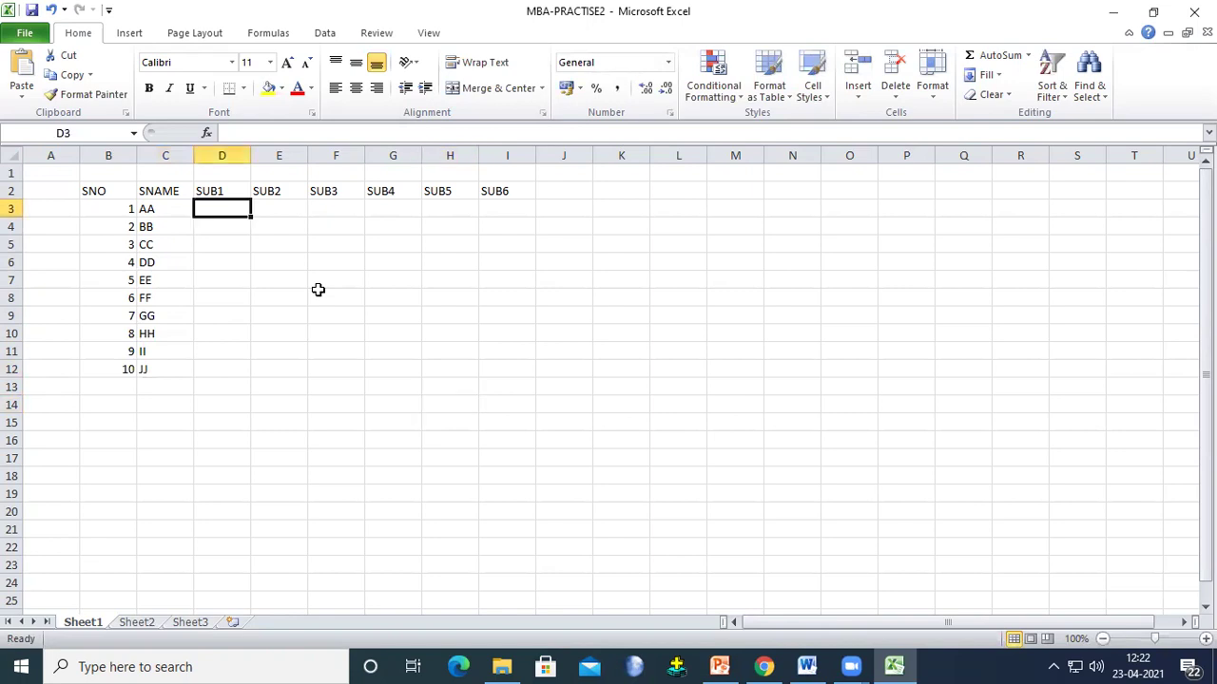
Step: Enter AA's marks 56, 67, 77, 88, 34 and 45 across SUB1–SUB6
type("56")
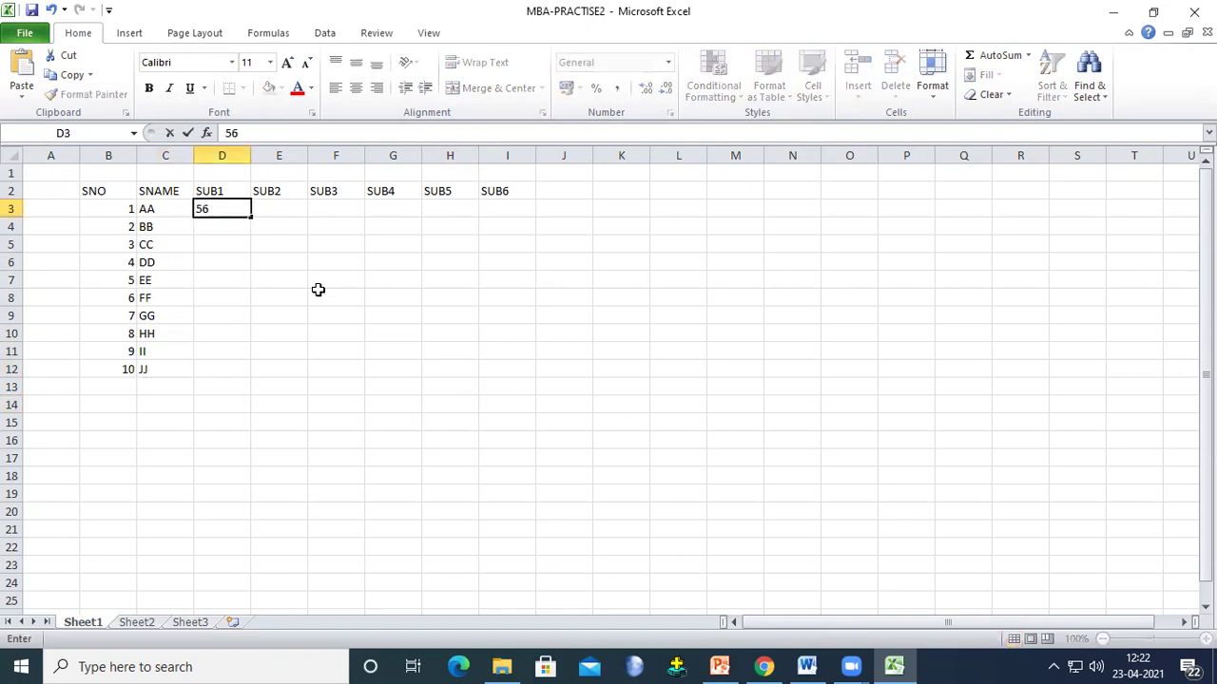
key("Tab")
type("67")
key("Tab")
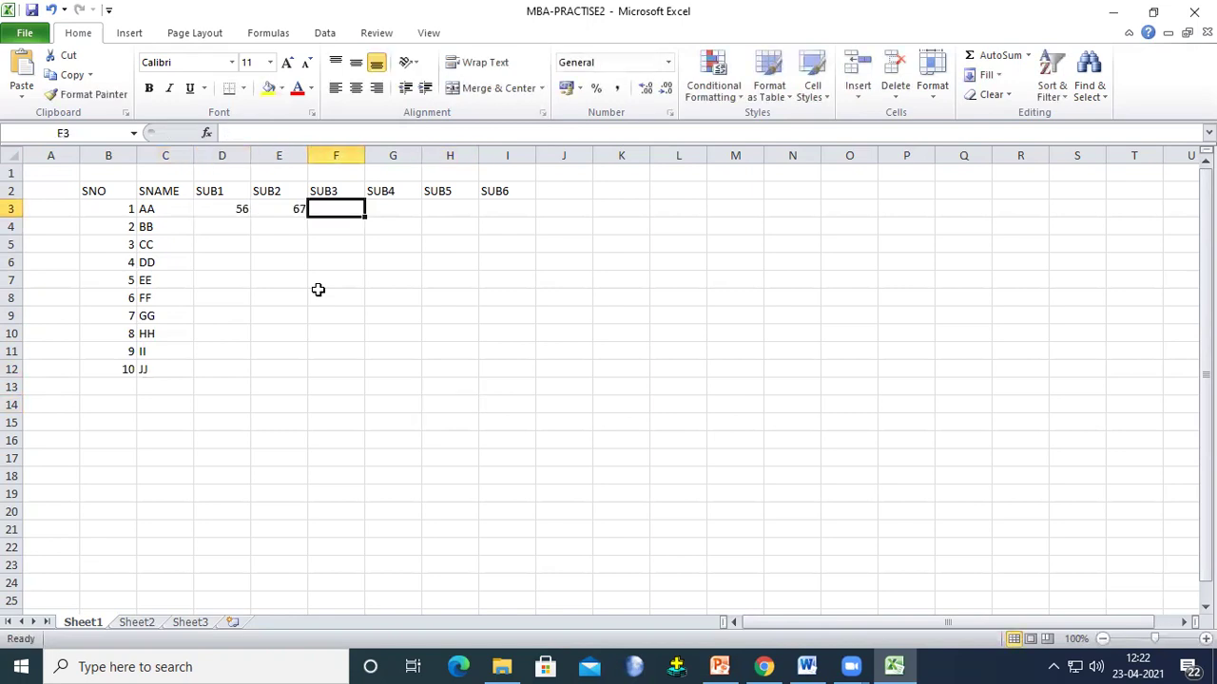
type("77")
key("Tab")
type("88")
key("Tab")
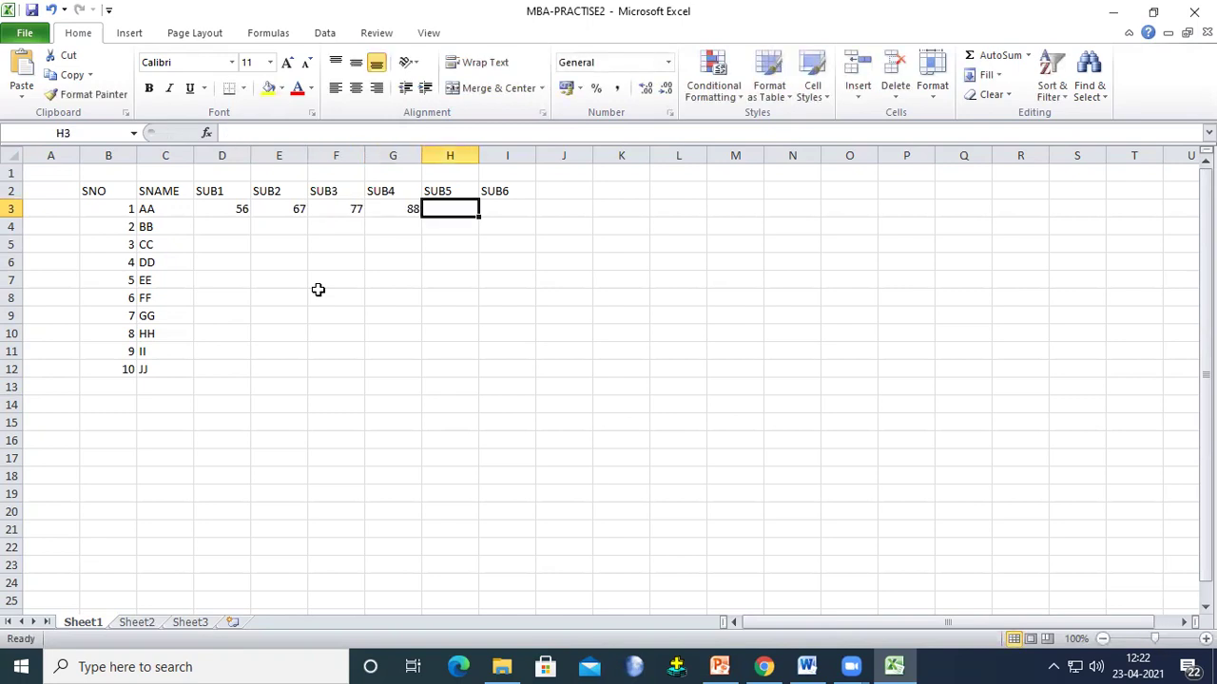
type("34")
key("Tab")
type("4")
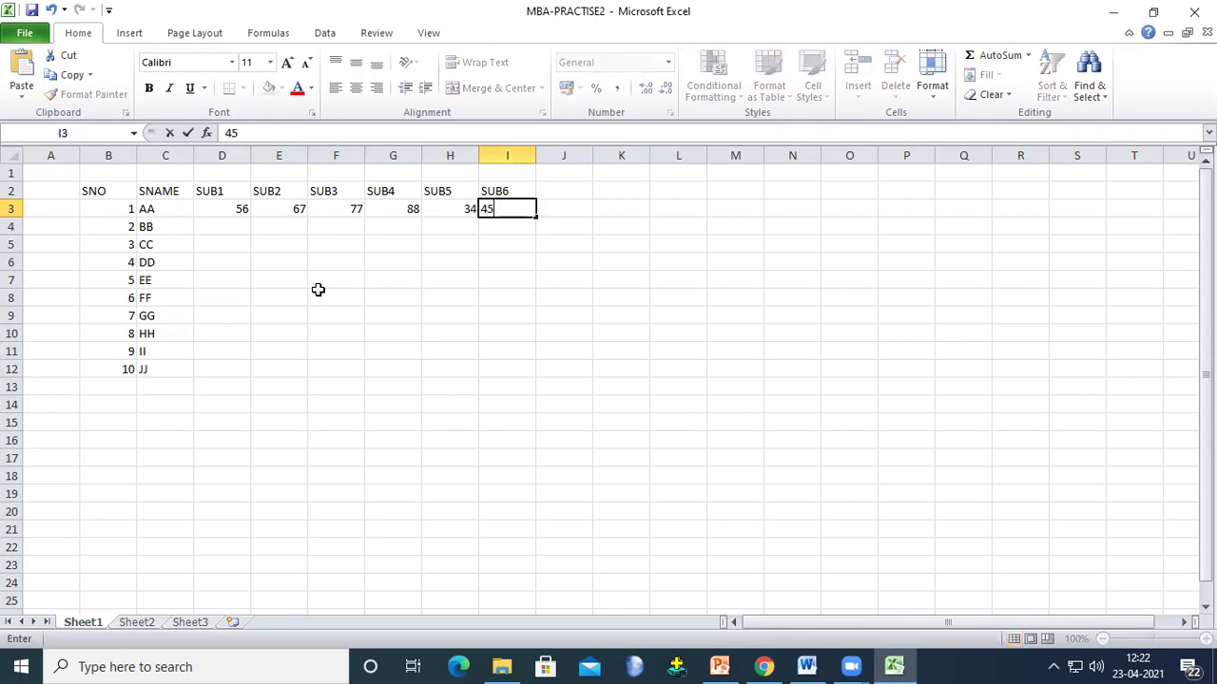
key("Return")
Step: Enter BB's marks 57, 68, 78, 89, 35 and 46 across SUB1–SUB6
type("57")
key("Tab")
type("68")
key("Tab")
type("78")
key("Tab")
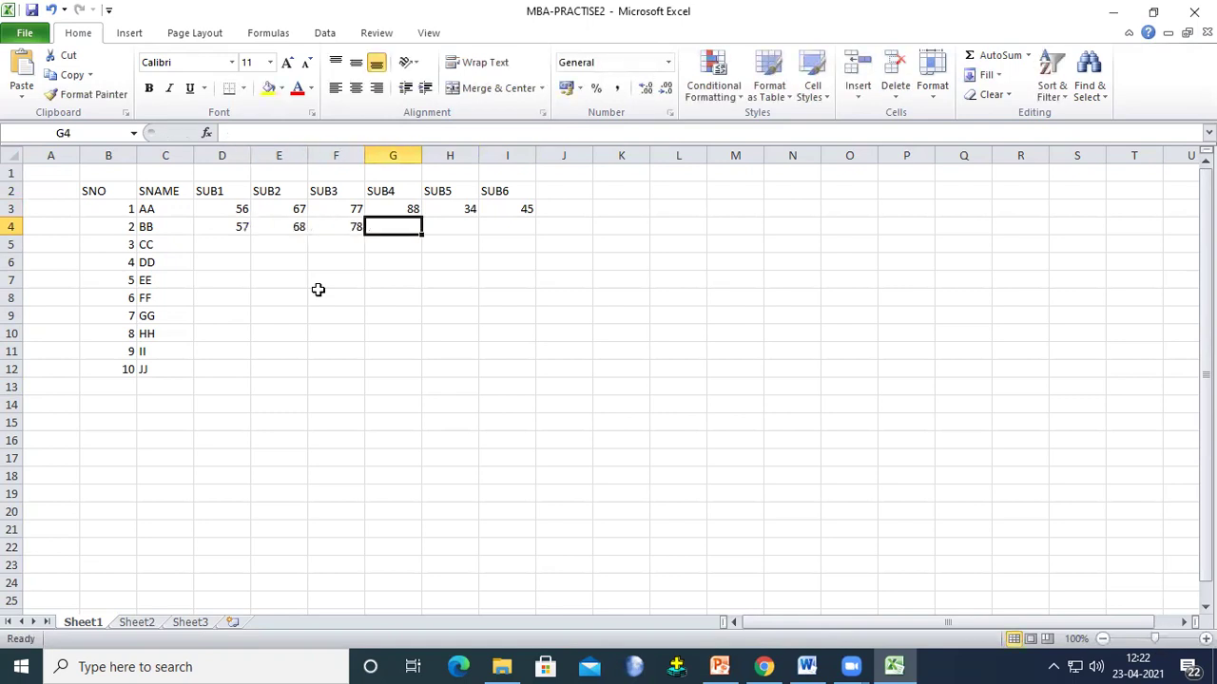
type("89")
key("Tab")
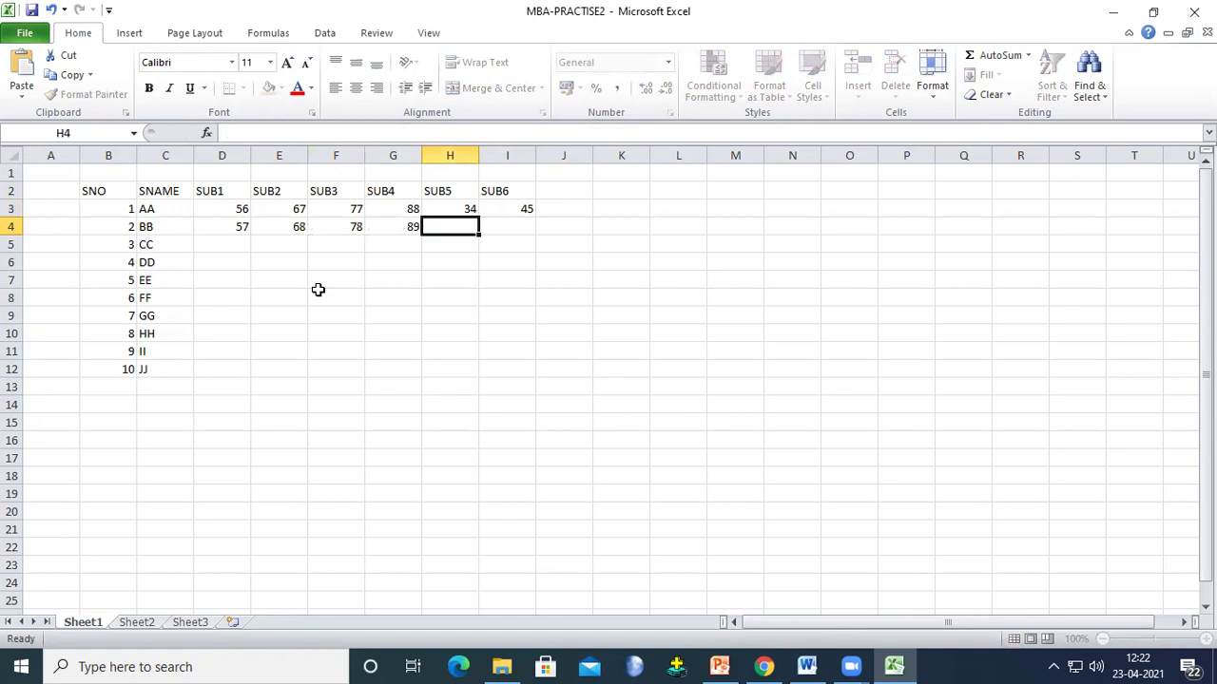
type("35")
key("Tab")
type("4")
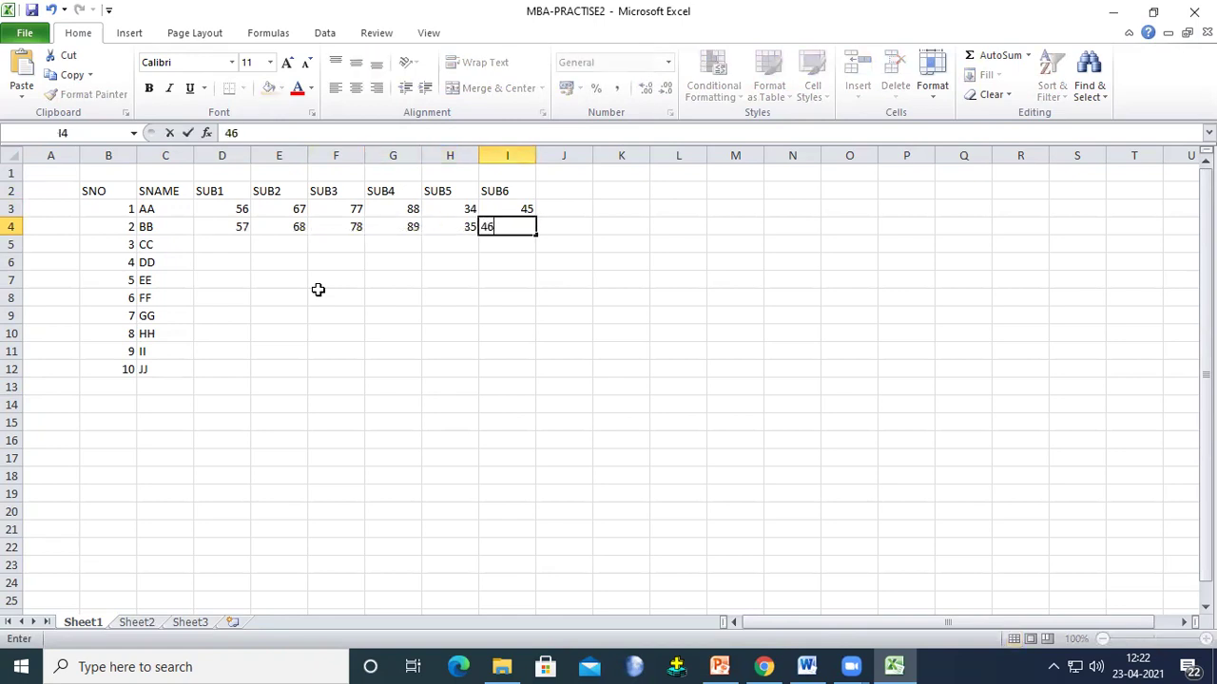
left_click(618, 404)
Step: Fill the SUB1, SUB2 and SUB3 mark series down to row 12, ending at 76 and 86
left_click_drag(221, 208, 264, 373)
key("Right")
key("shift+Down")
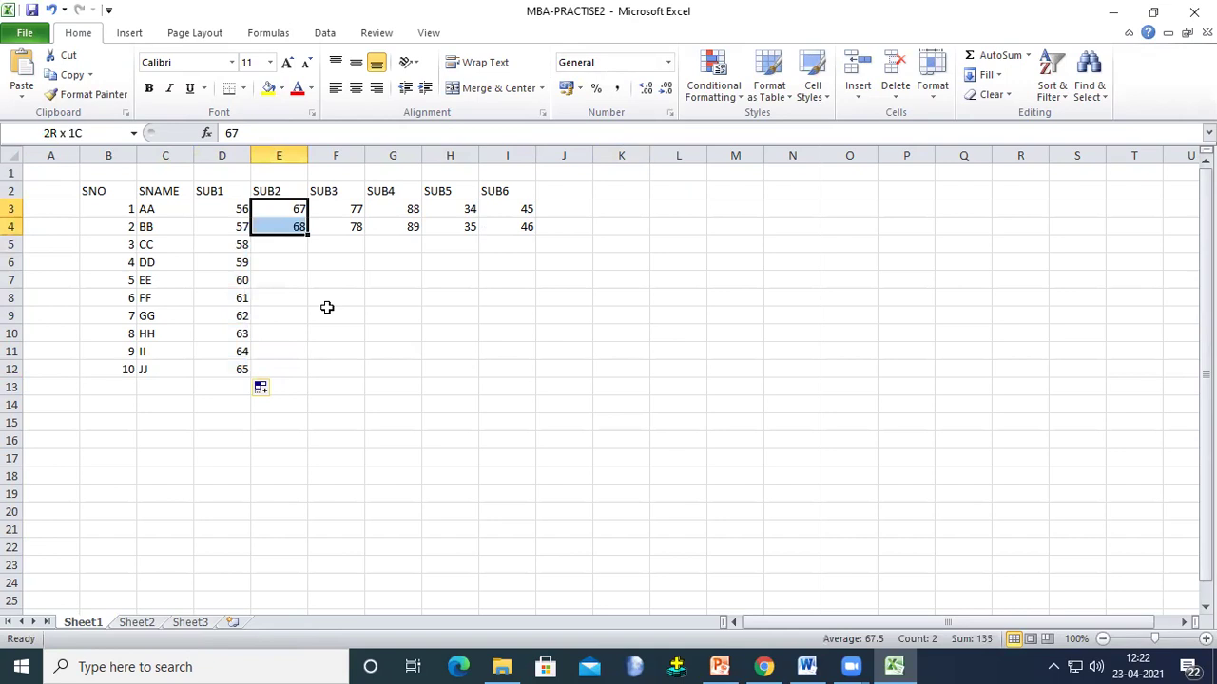
left_click_drag(307, 234, 304, 374)
key("Right")
key("shift+Down")
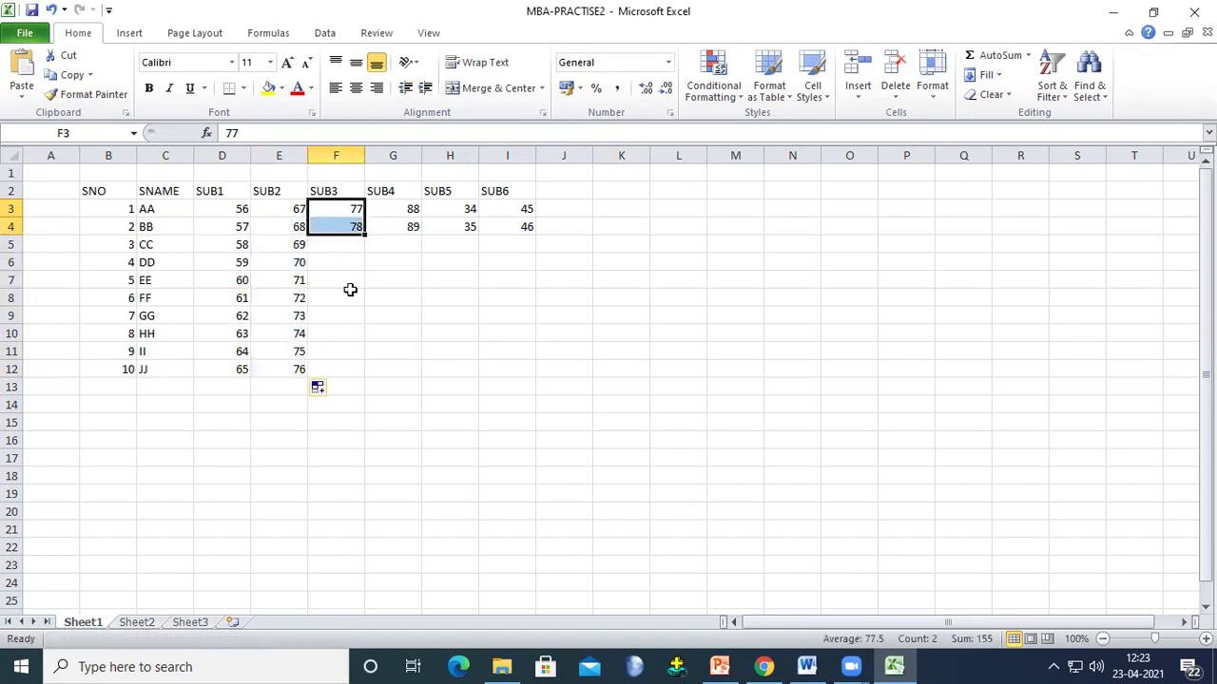
left_click_drag(364, 234, 366, 374)
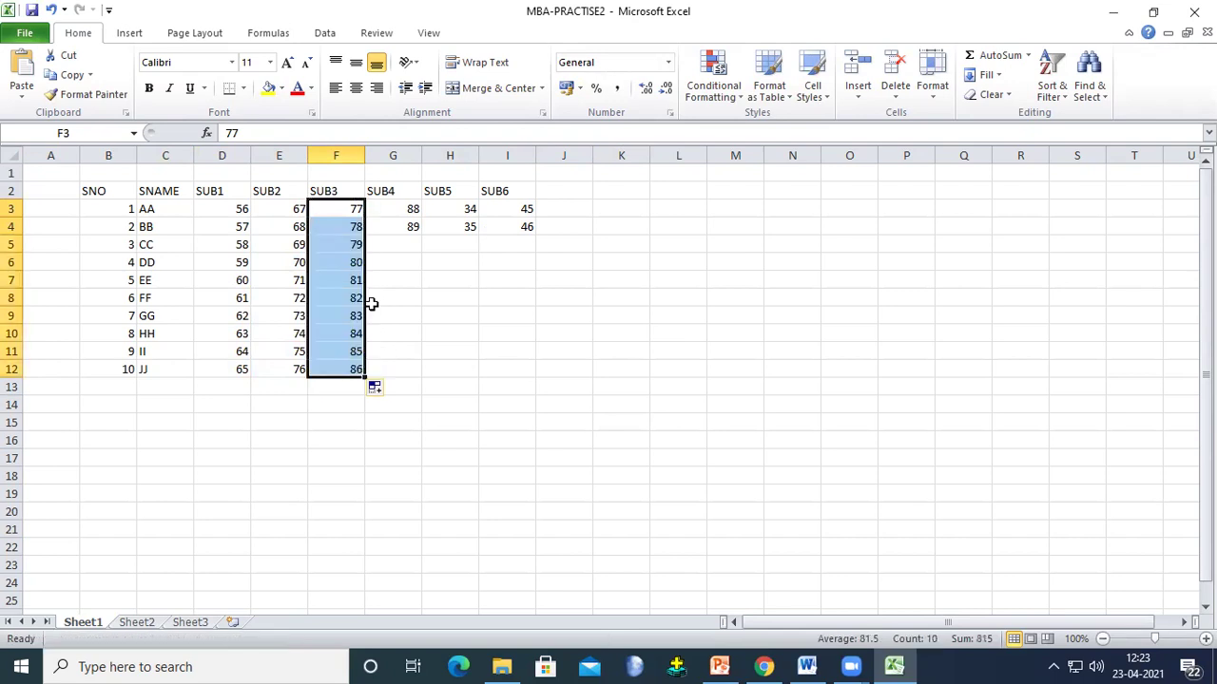
Step: Fill the SUB4, SUB5 and SUB6 mark series down to row 12, ending at 43 and 54
left_click_drag(407, 201, 429, 372)
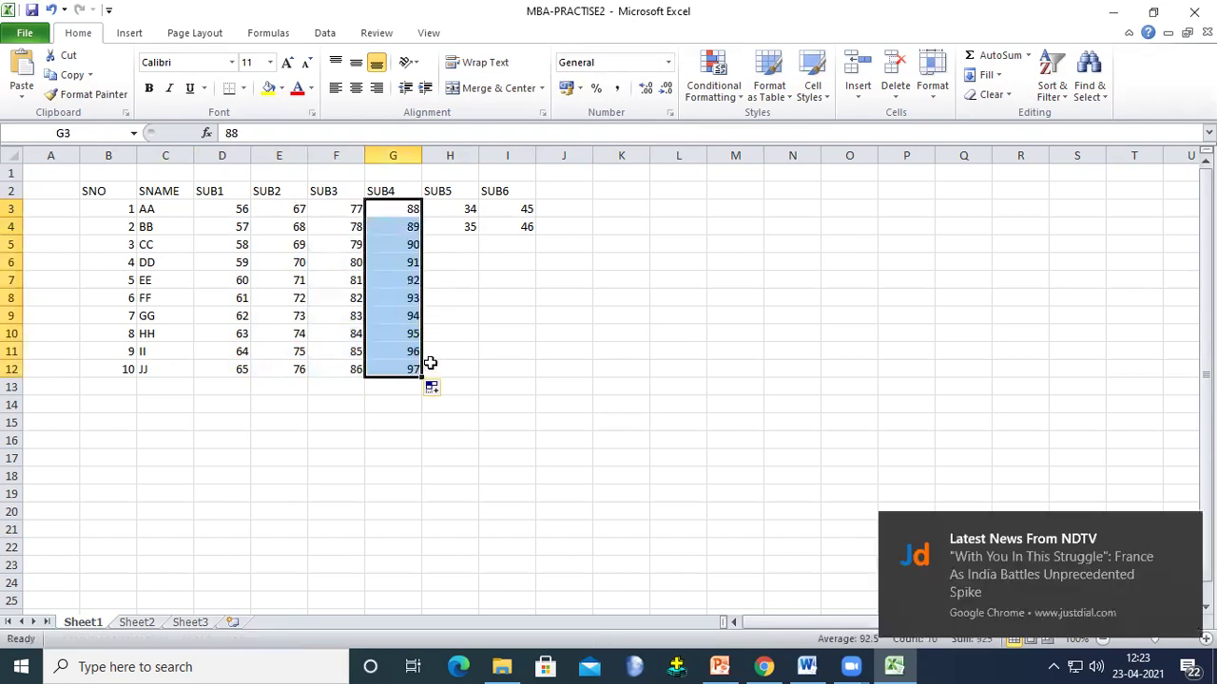
key("Right")
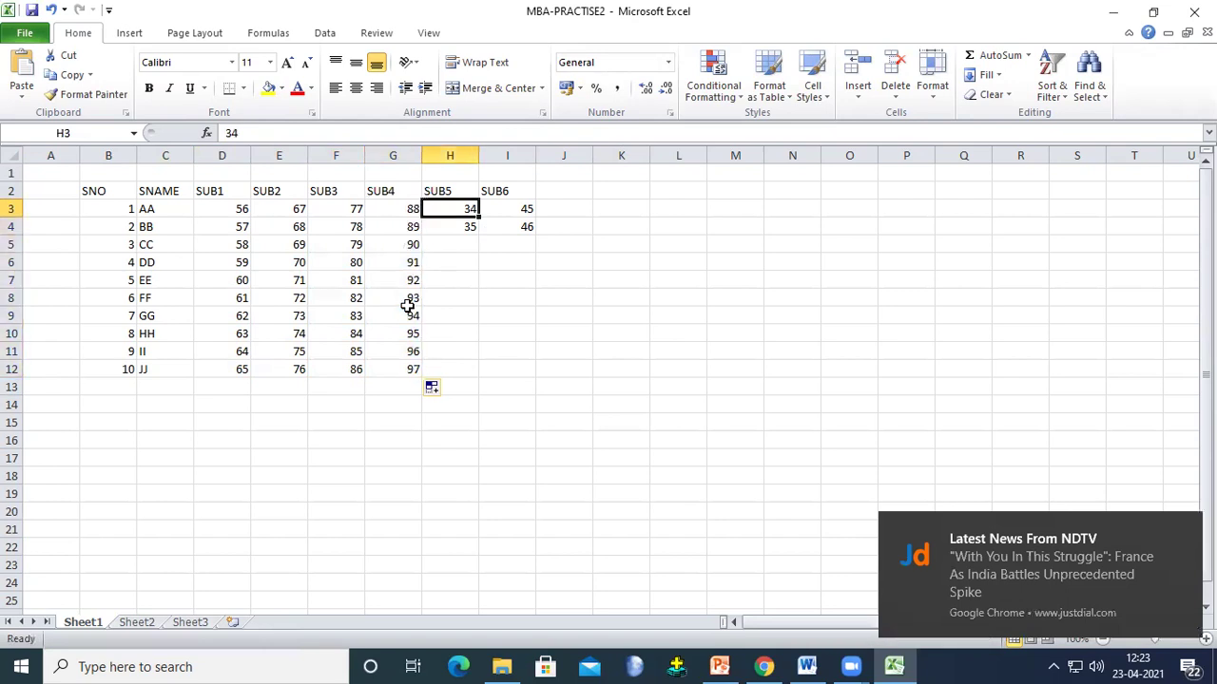
key("shift+Down")
left_click_drag(479, 233, 478, 371)
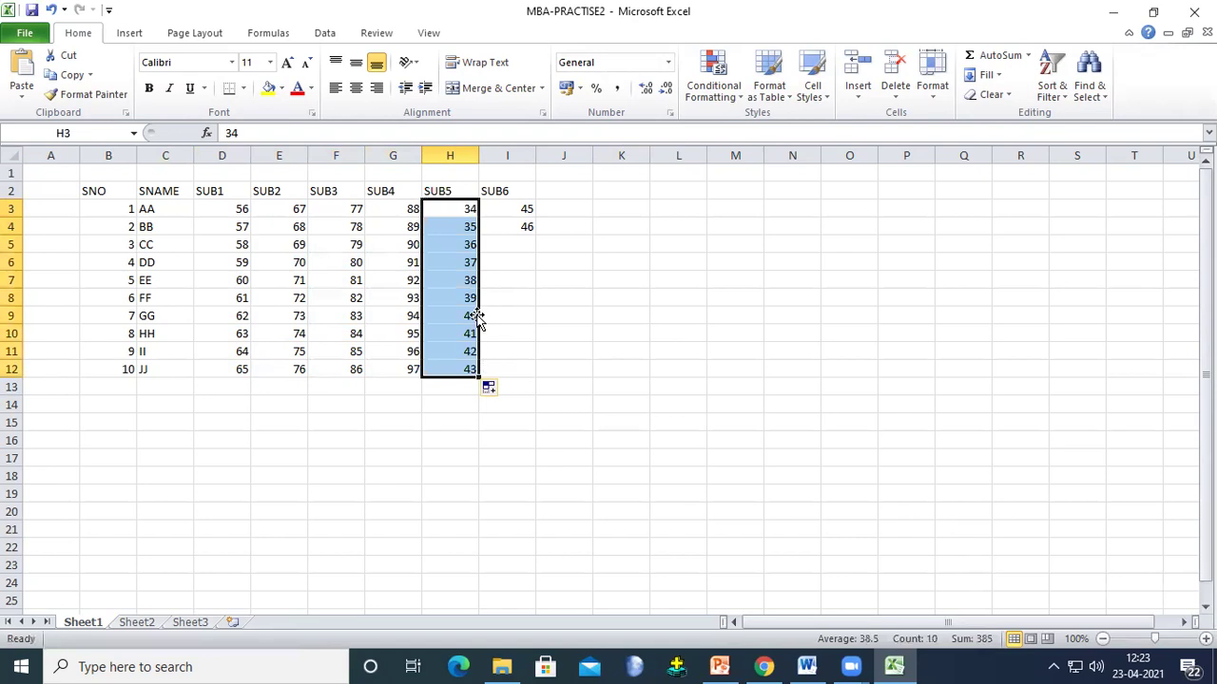
key("Right")
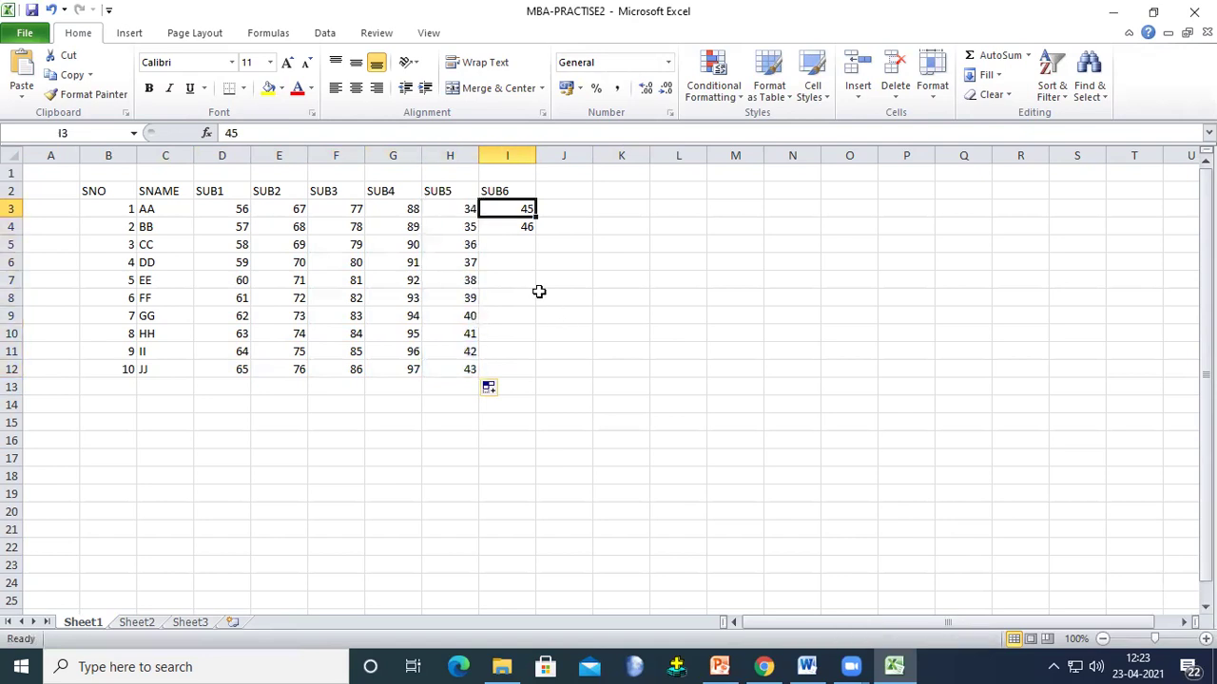
left_click_drag(520, 209, 535, 373)
left_click(614, 333)
left_click(585, 191)
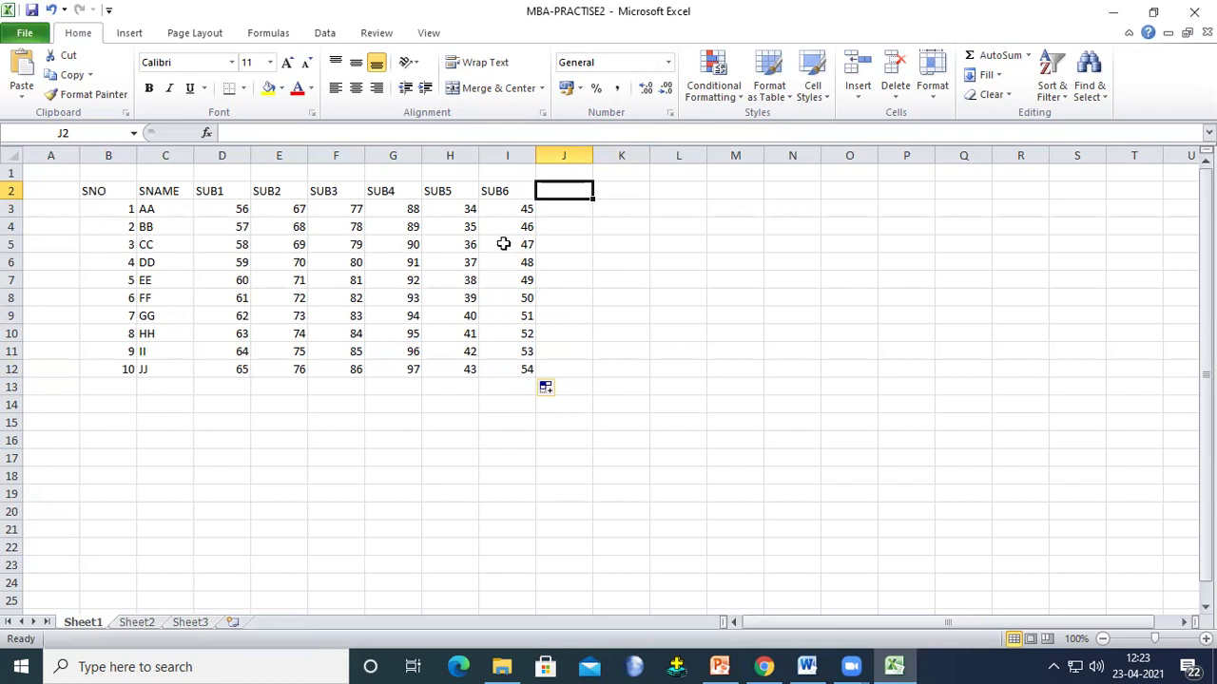
left_click_drag(101, 191, 530, 369)
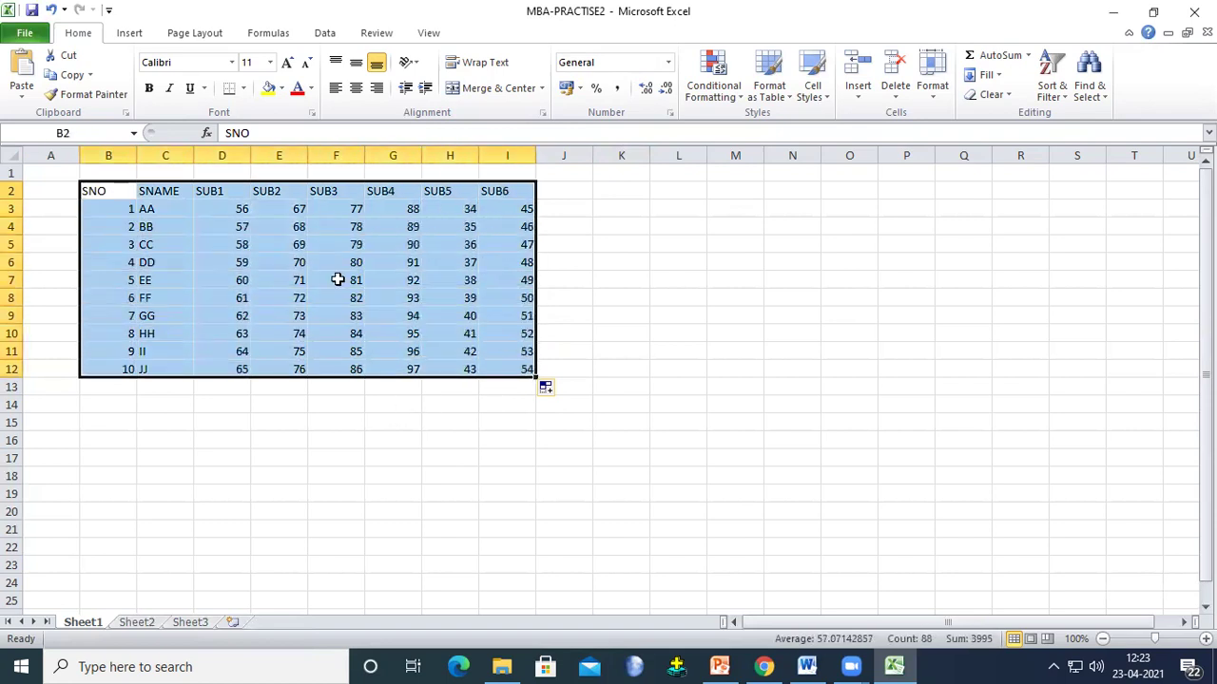
Step: Apply All Borders to every cell of the marks table
left_click(244, 88)
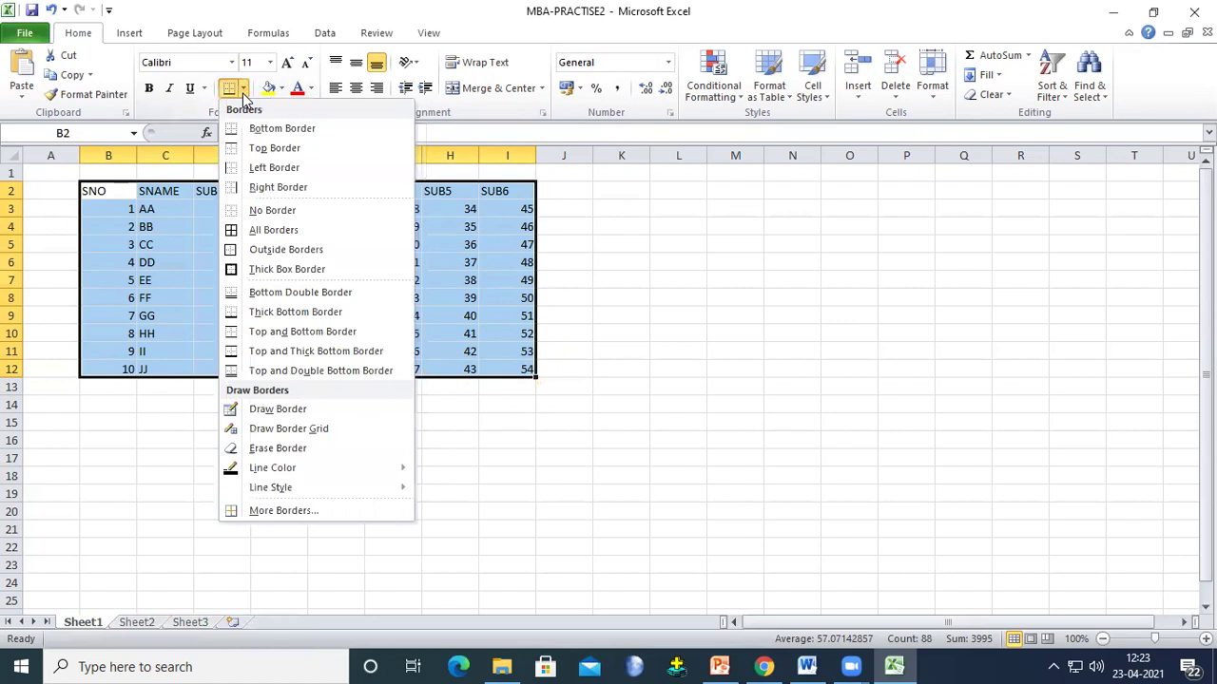
left_click(252, 233)
left_click(758, 350)
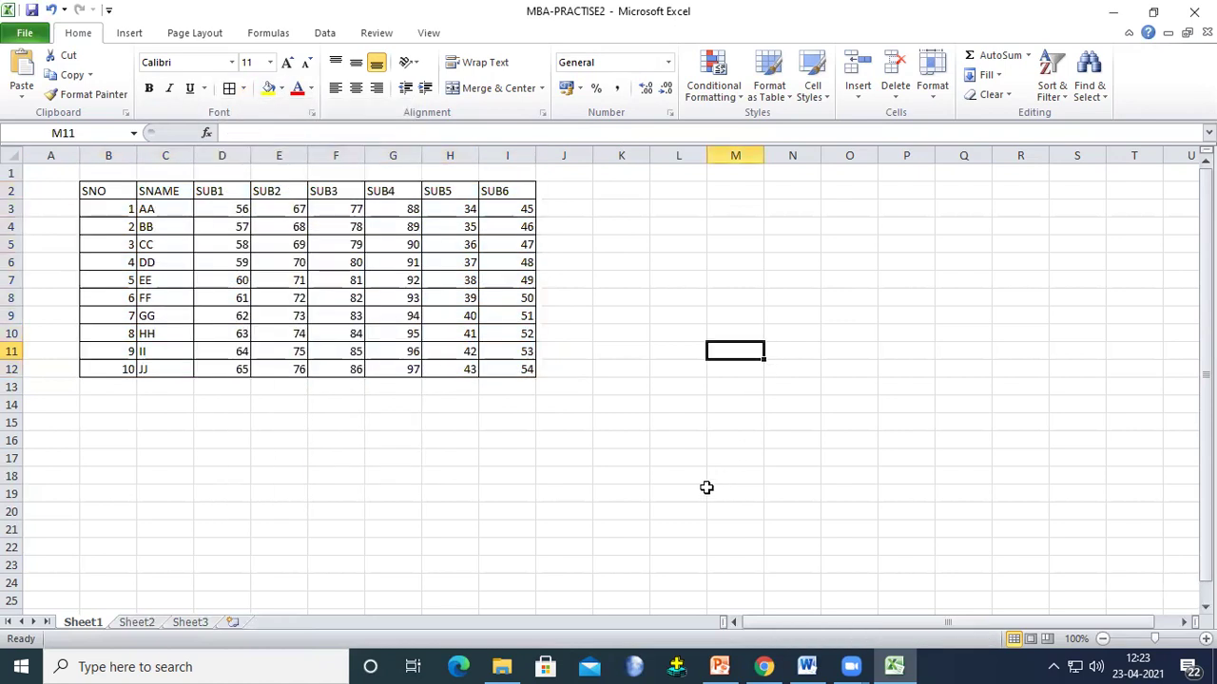
Step: Set the marks table text to 24 point and widen column I so SUB6 fits
left_click_drag(109, 200, 562, 377)
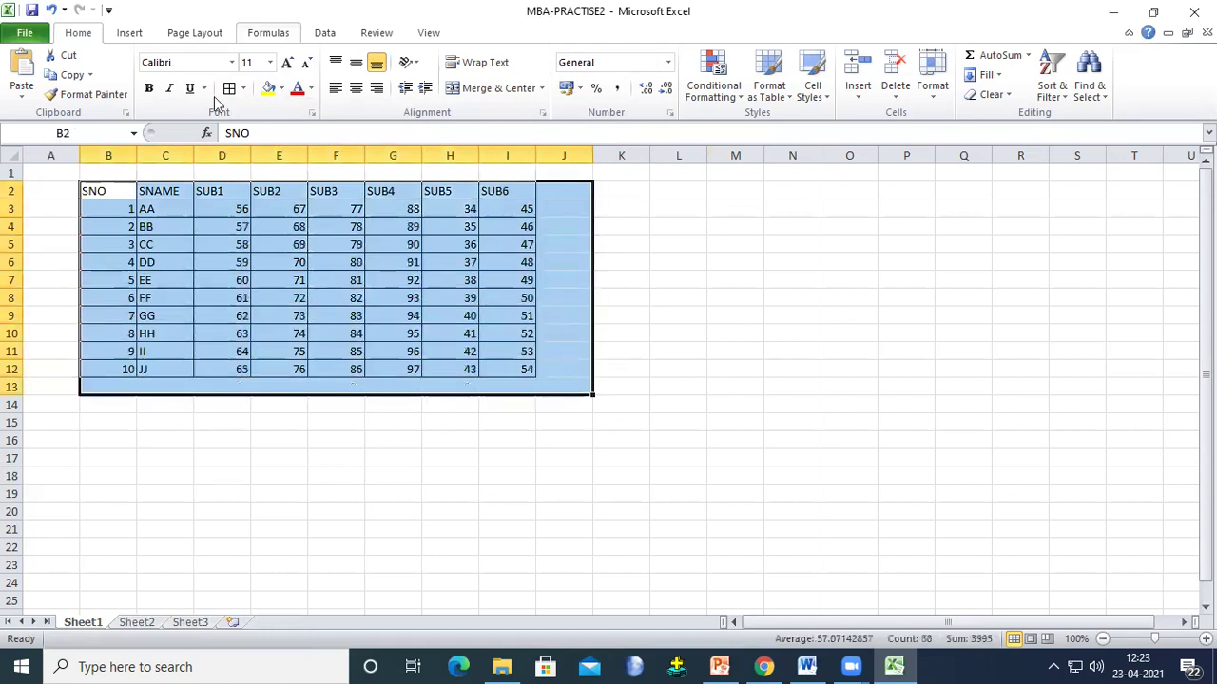
left_click(270, 62)
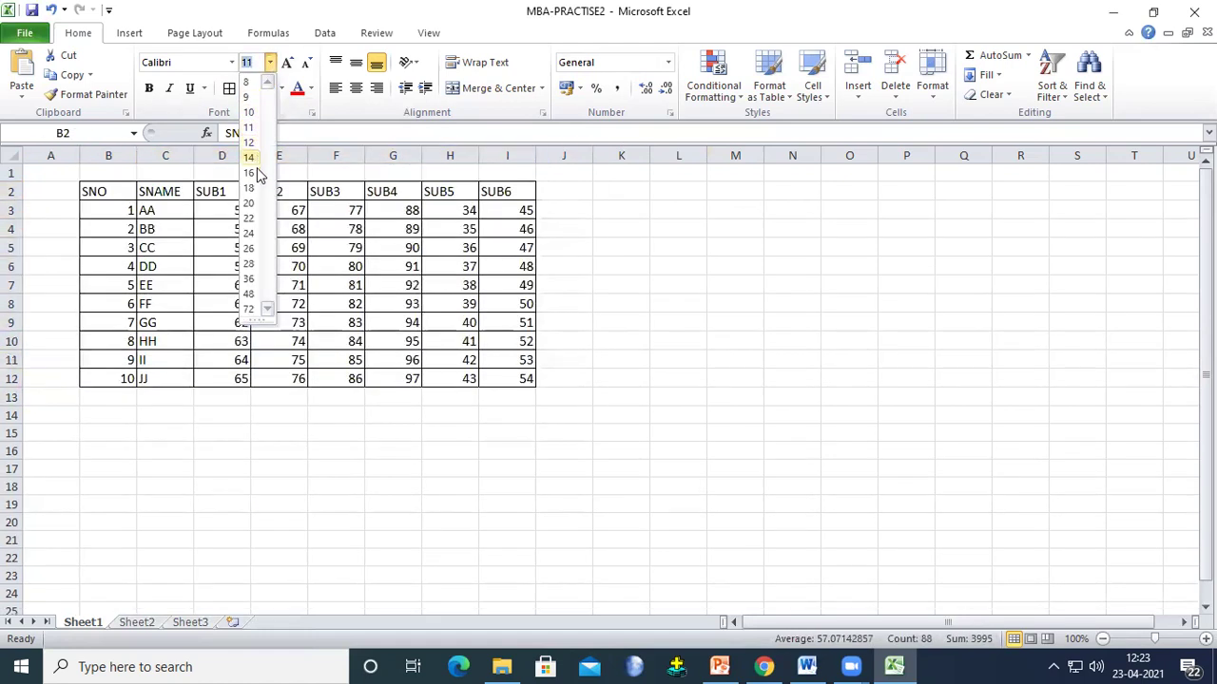
left_click(761, 372)
left_click_drag(537, 160, 578, 162)
left_click(605, 209)
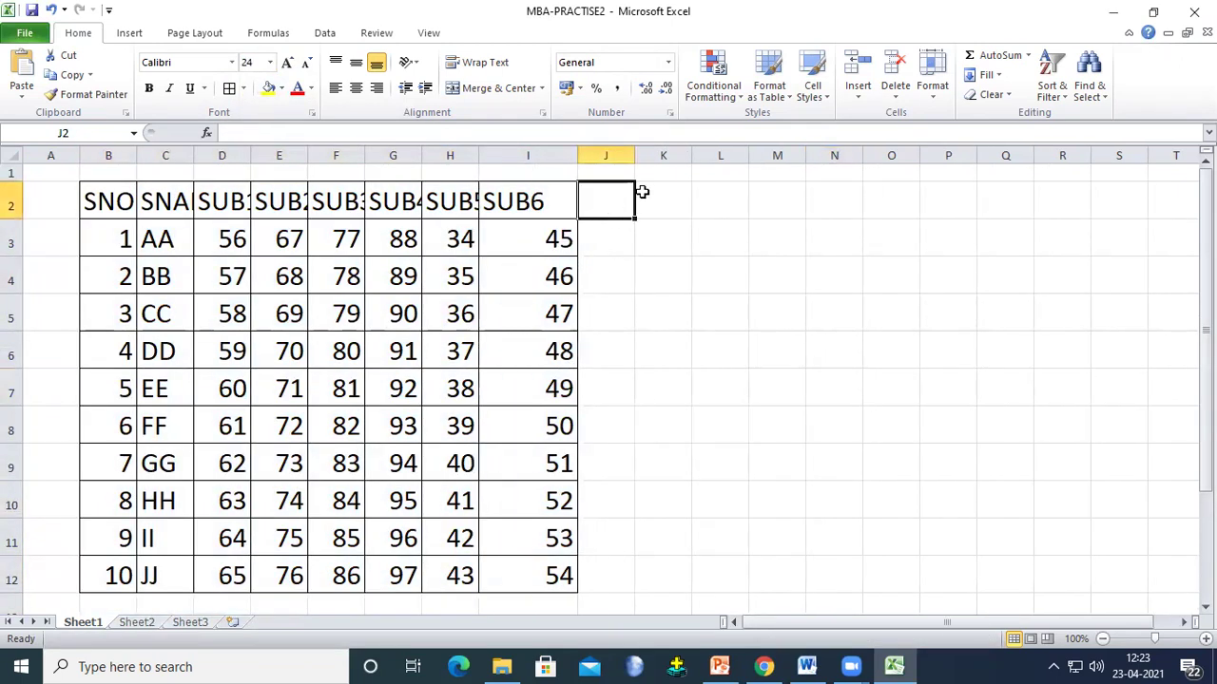
Step: Head J2 as TOTAL and enter =(D3+E3+F3+G3+H3+I3) in J3, giving 367
type("TOTAL")
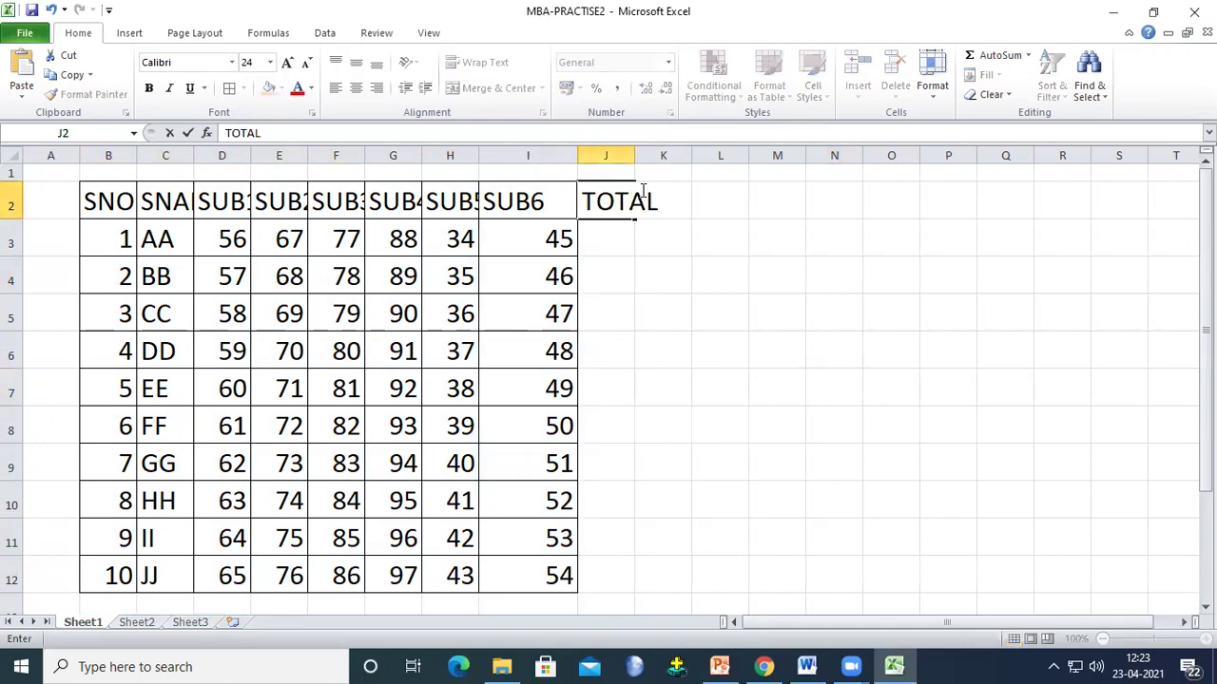
key("Return")
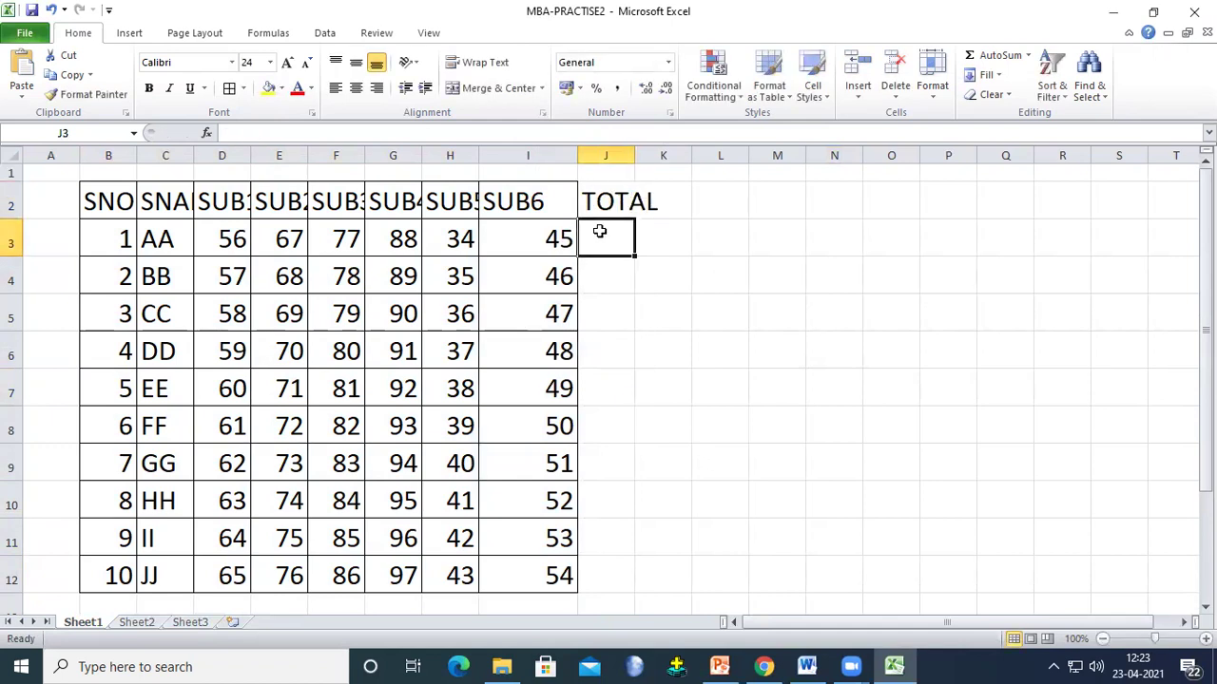
type("=")
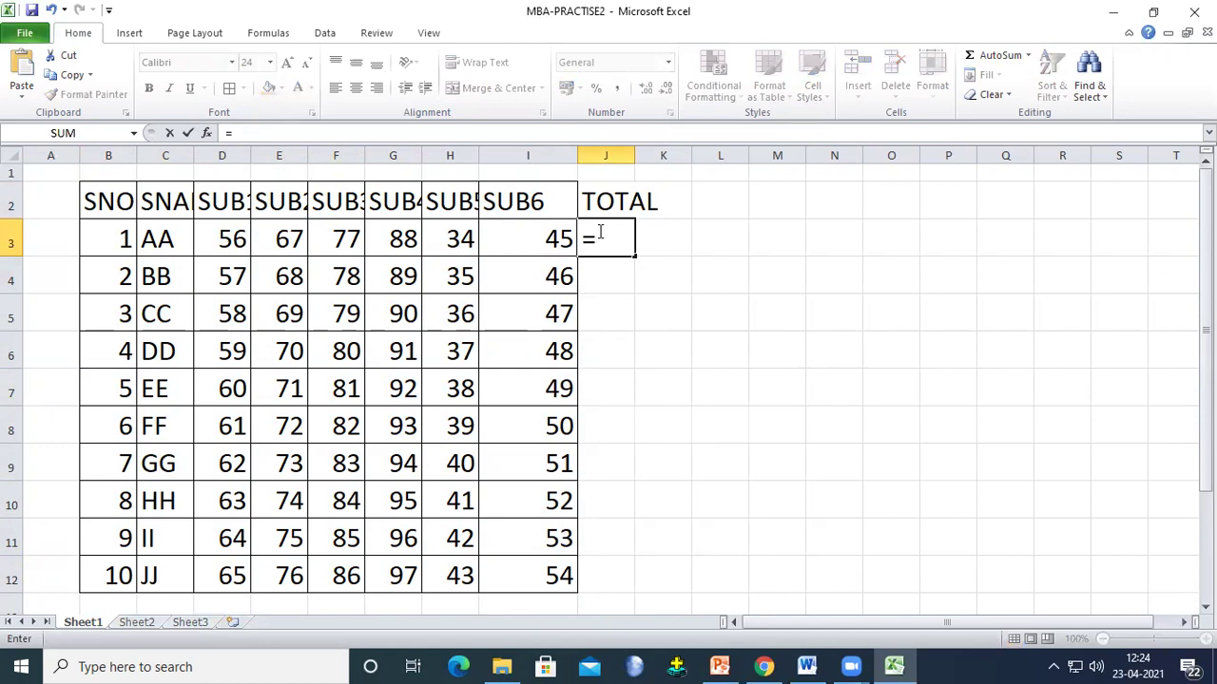
type("(")
left_click(234, 236)
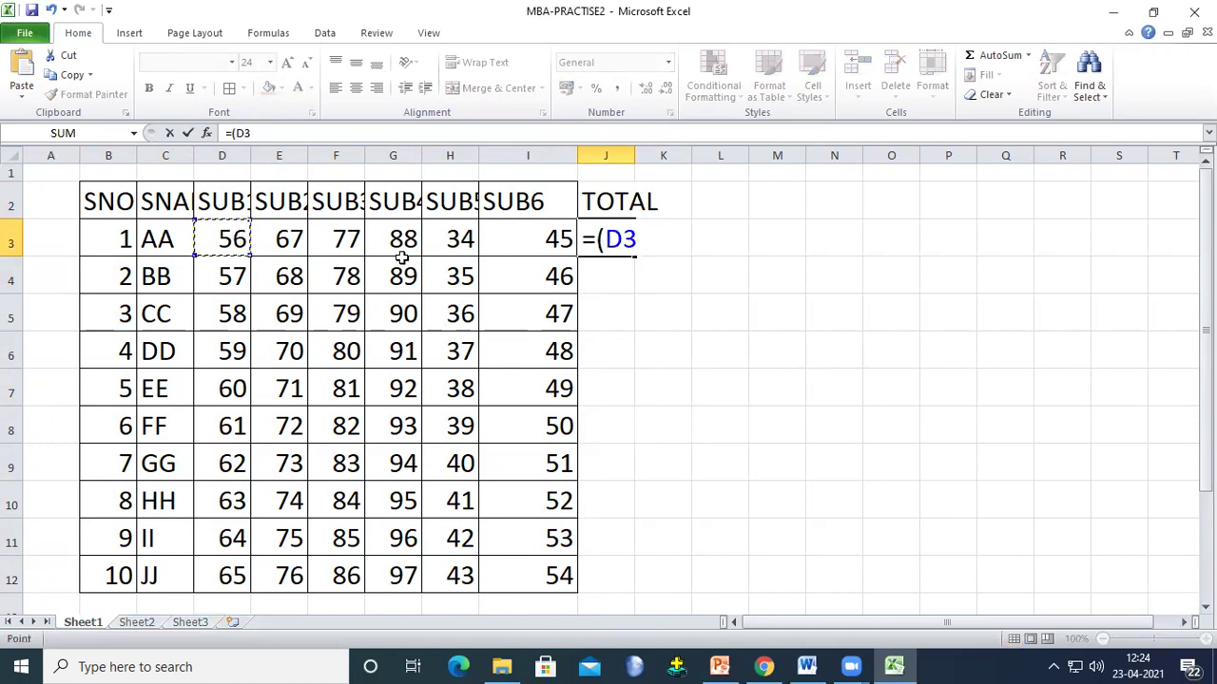
type("+")
left_click(300, 245)
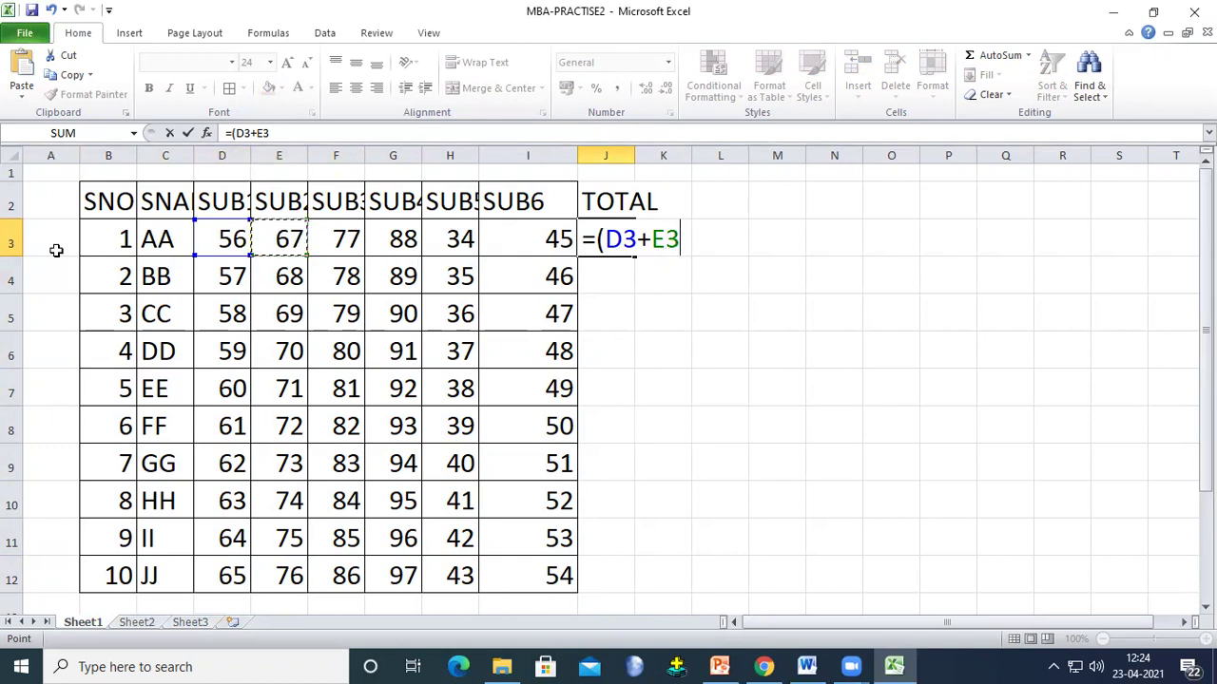
type("+")
left_click(340, 237)
type("+")
left_click(401, 242)
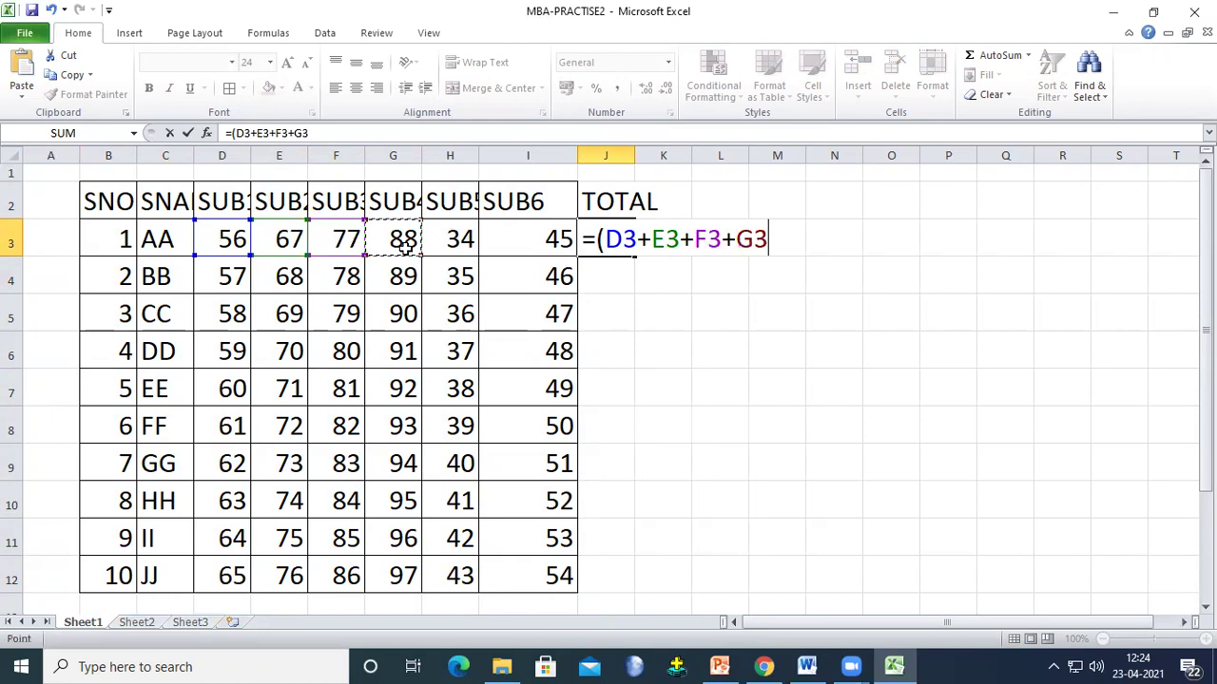
type("+")
left_click(449, 249)
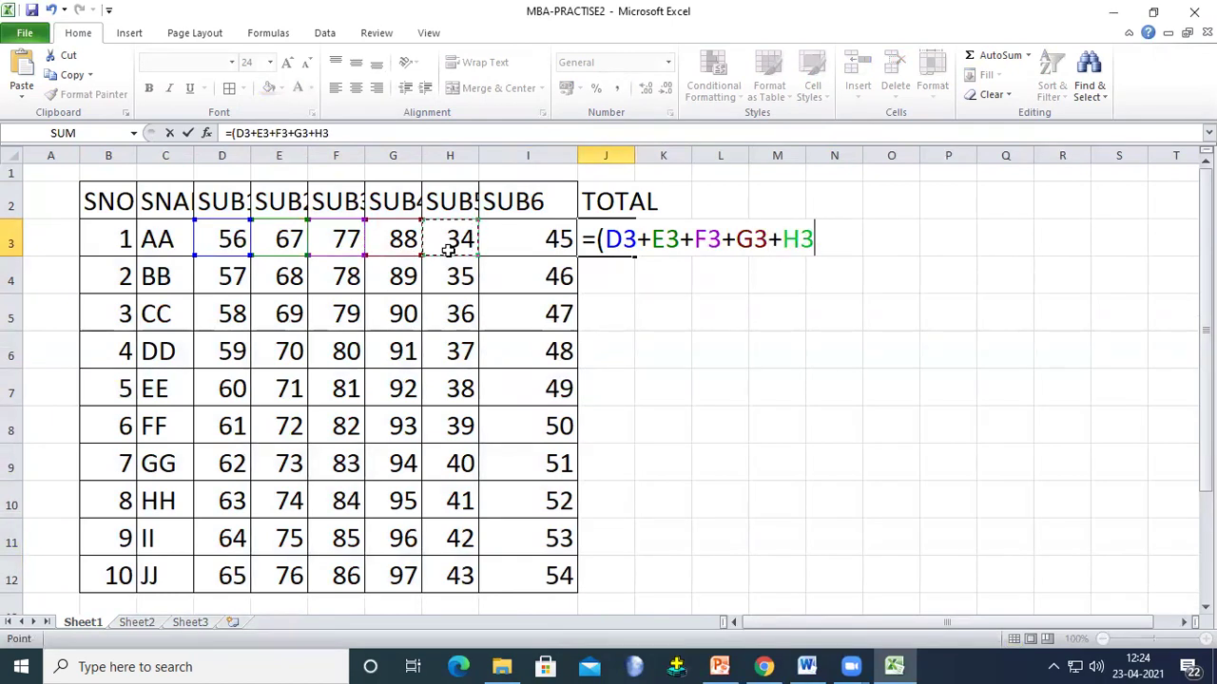
type("+")
left_click(517, 238)
type(")")
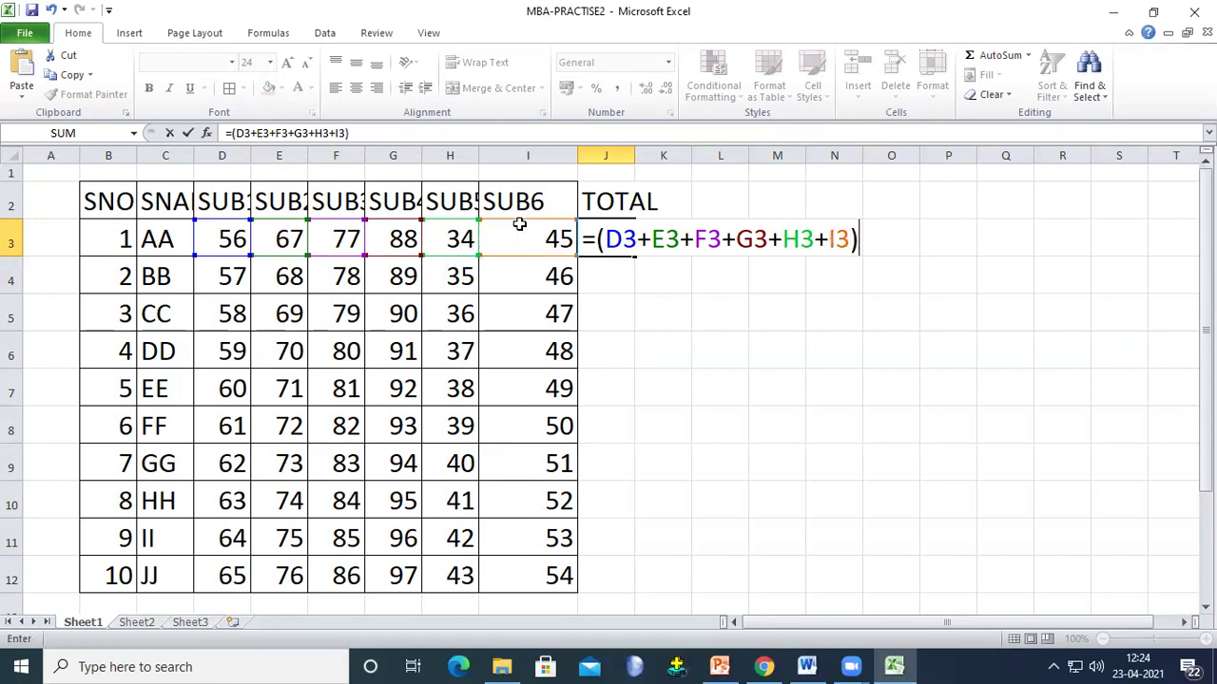
key("Return")
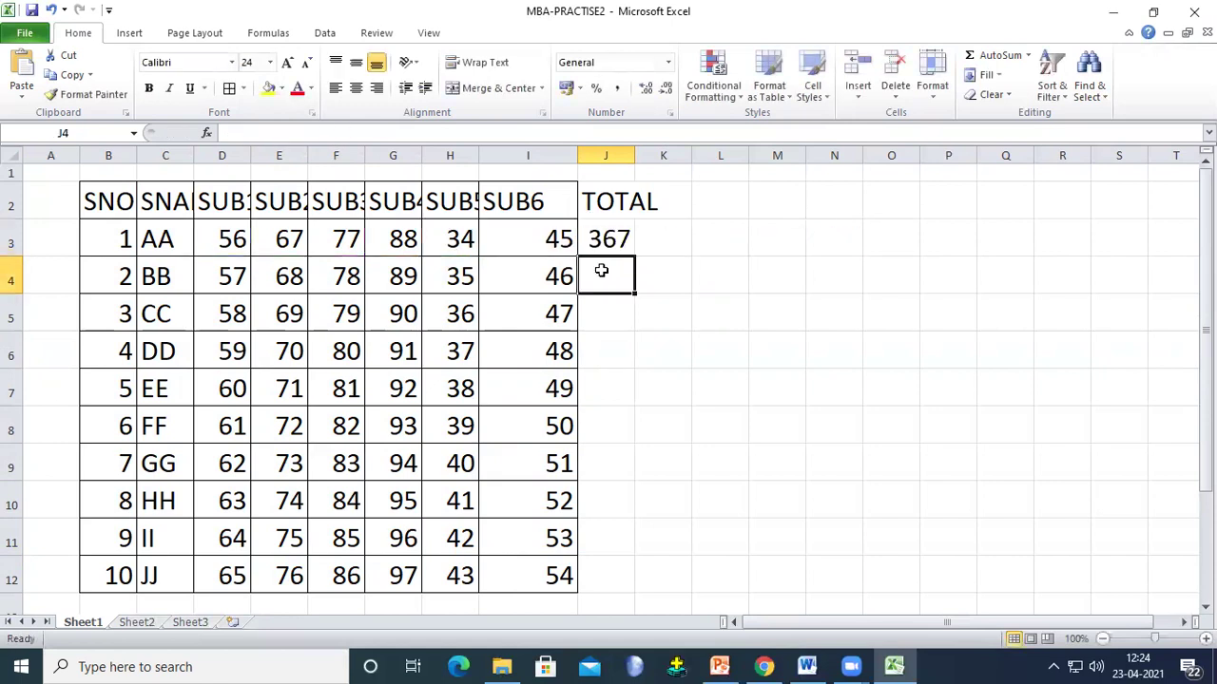
Step: Widen column J and rewrite J3's formula as =SUM(D3:I3)
left_click(605, 241)
left_click_drag(634, 158, 652, 157)
left_click(696, 233)
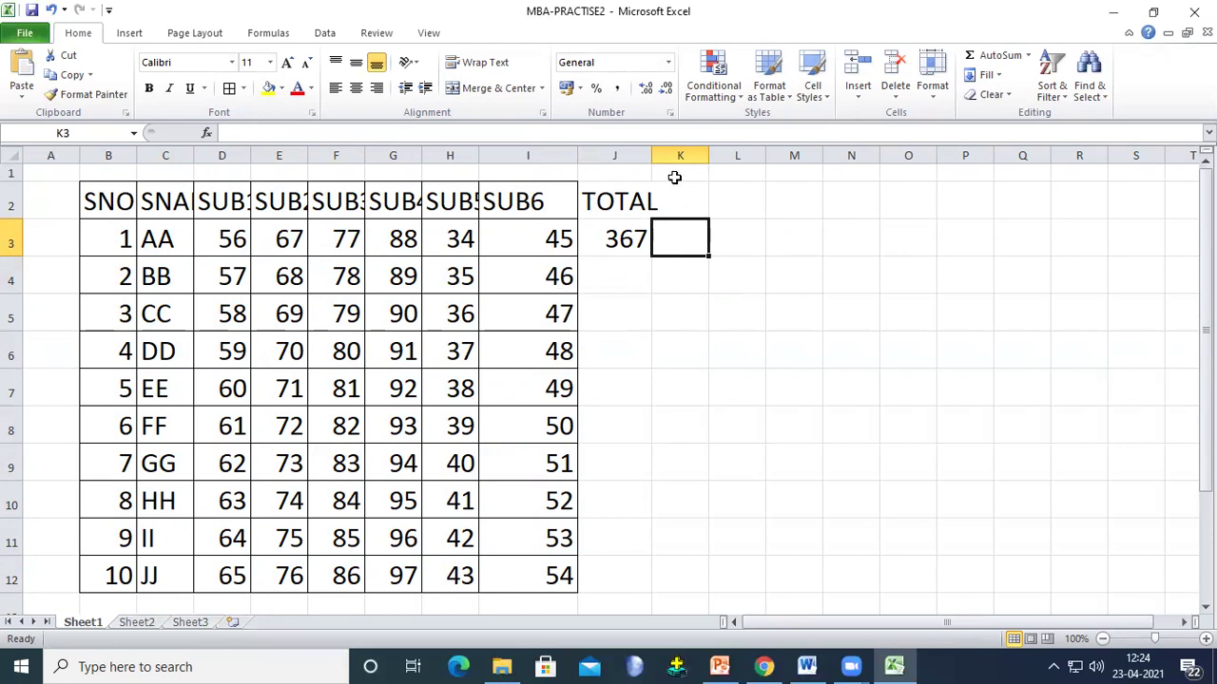
left_click(614, 239)
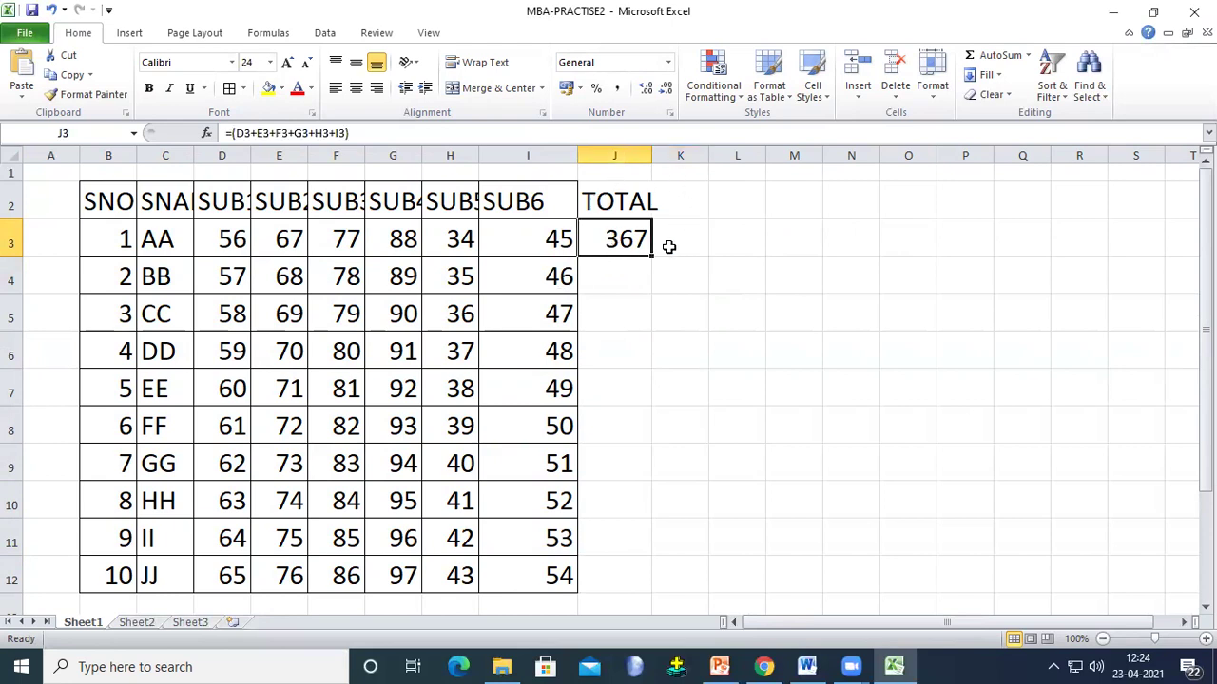
type("S")
key("BackSpace")
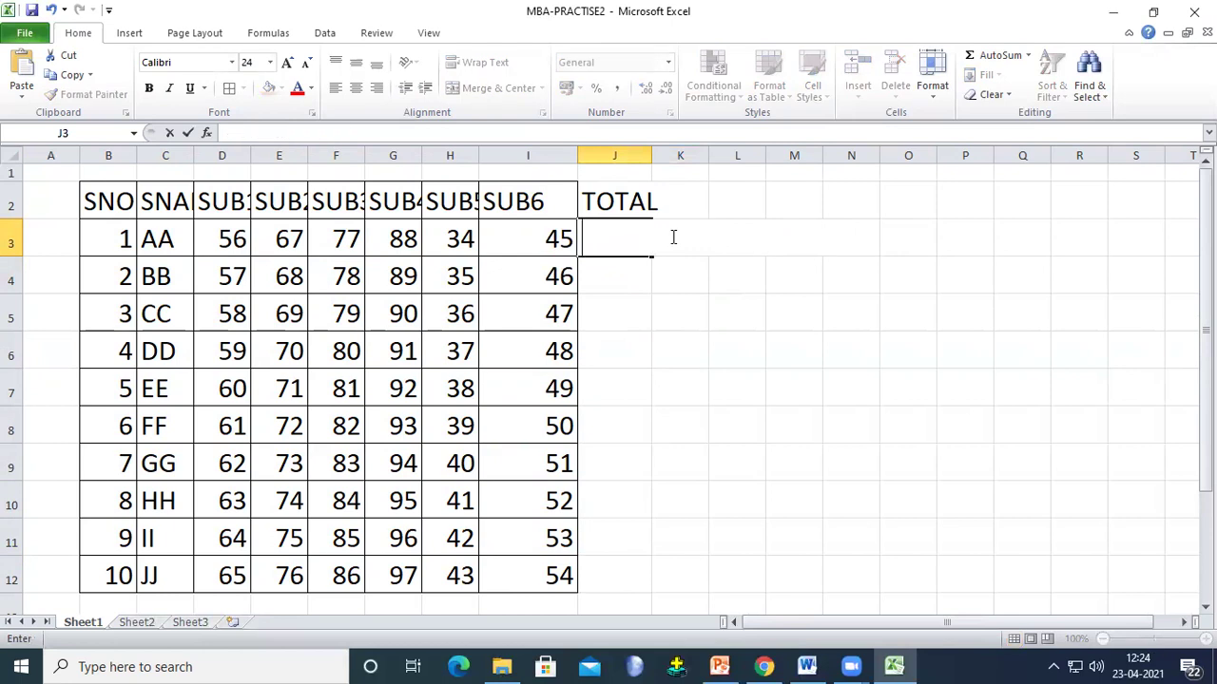
type("=SUM(")
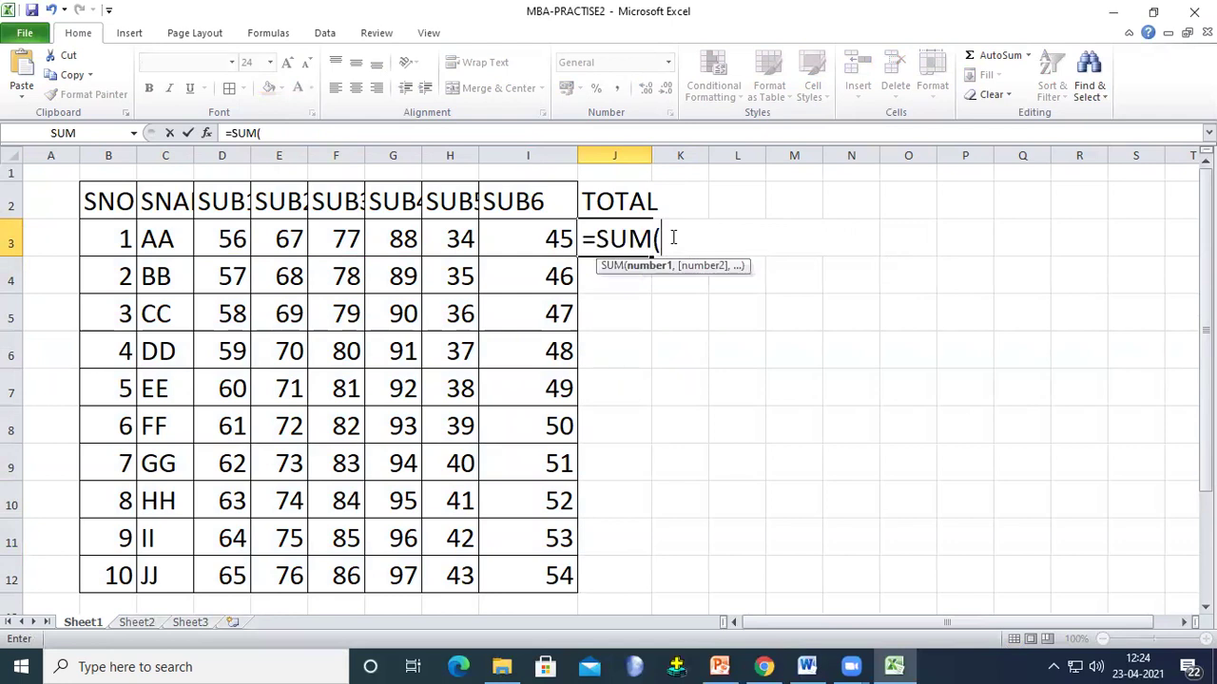
left_click(235, 239)
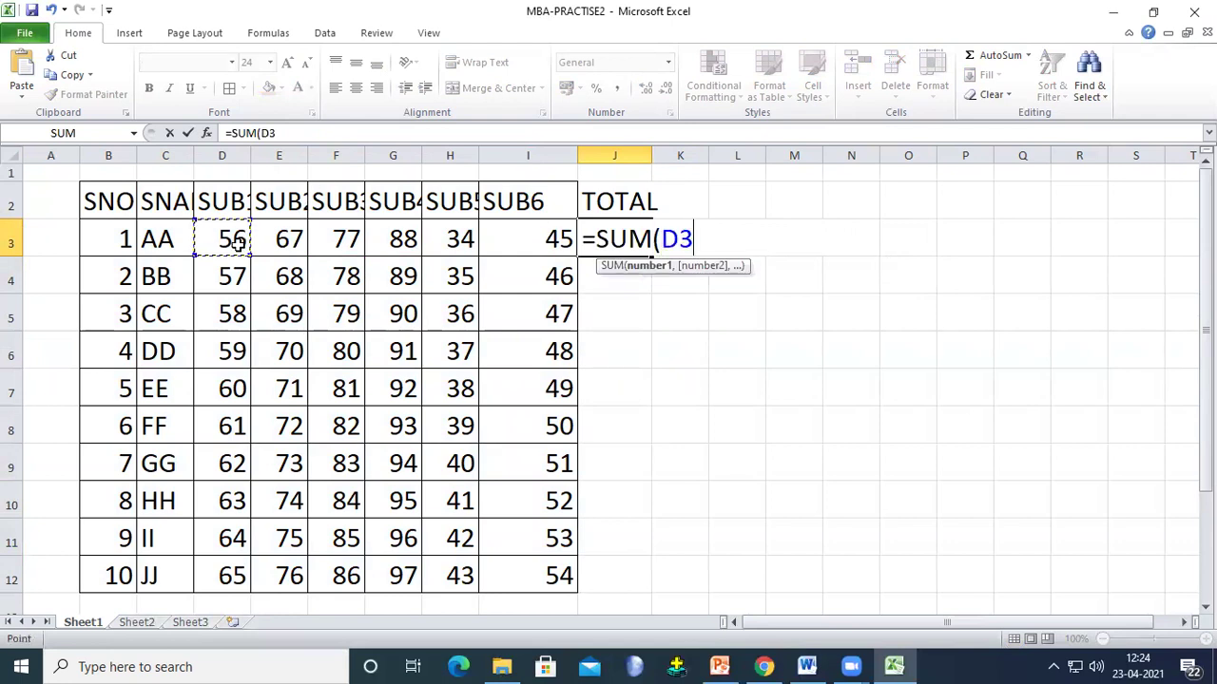
key("F8")
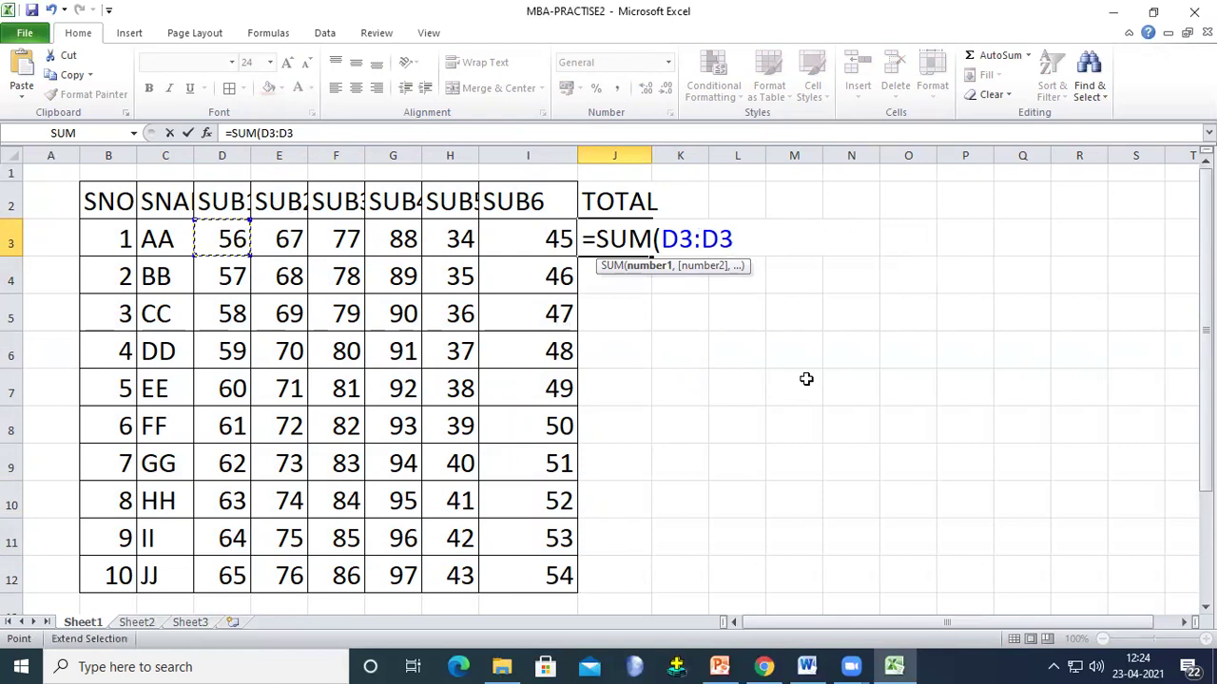
key("BackSpace")
key("BackSpace")
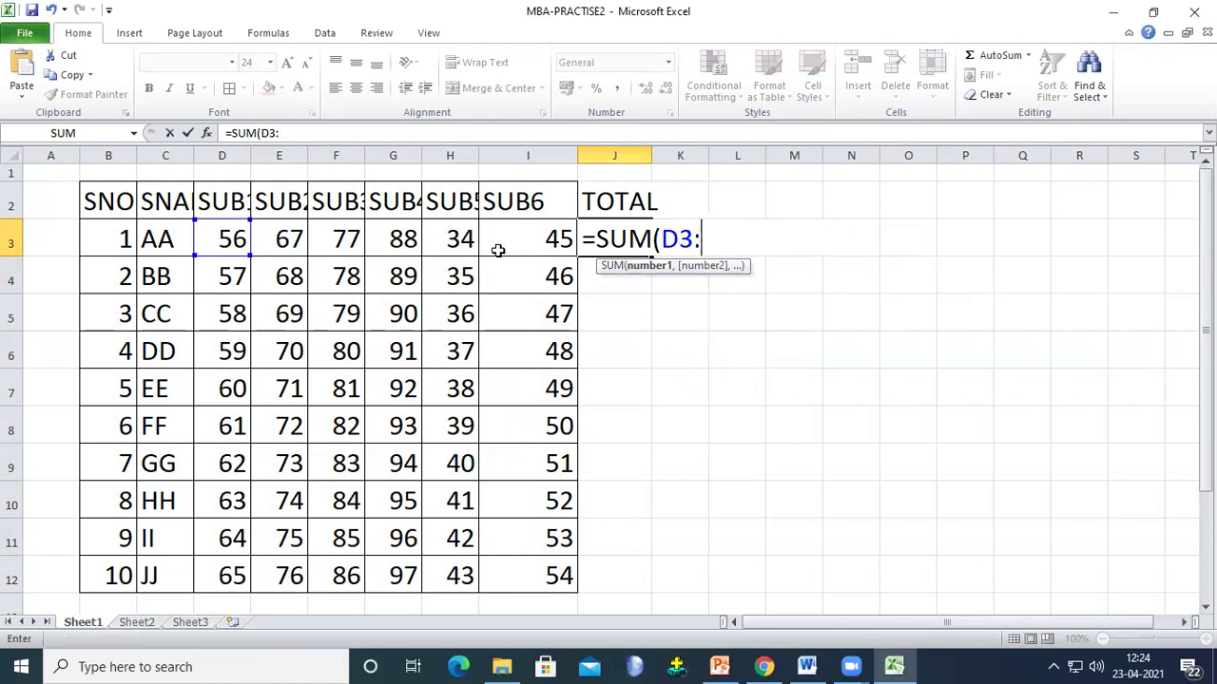
left_click(547, 245)
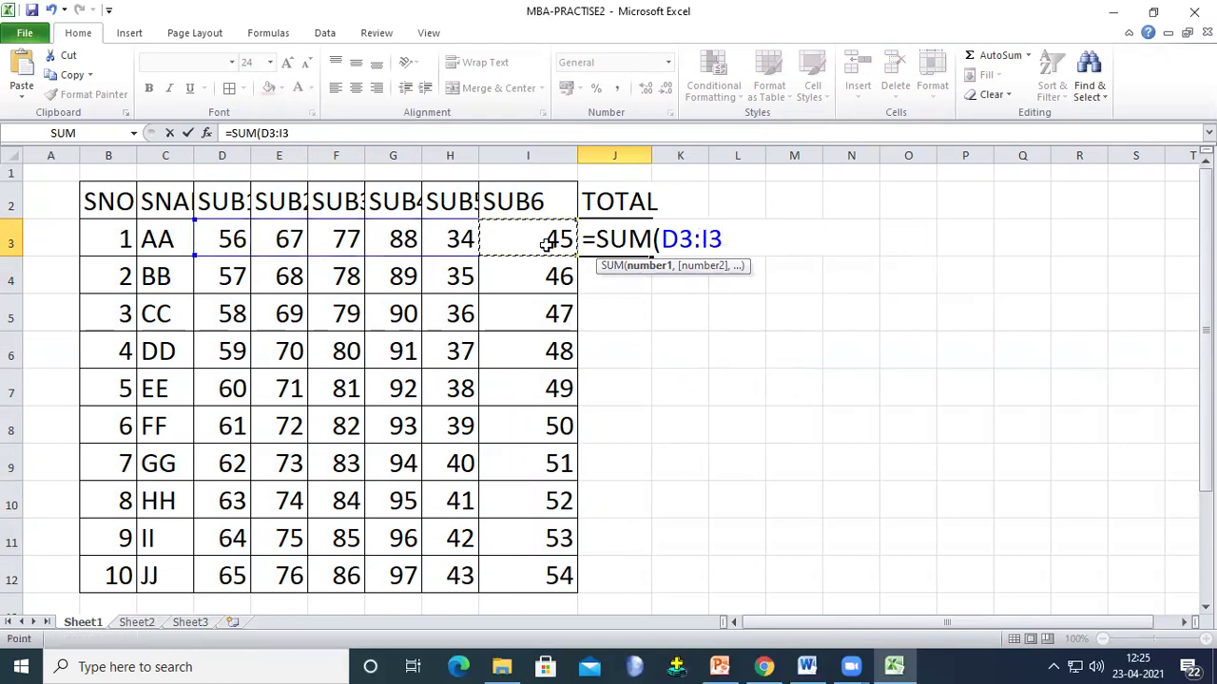
type(")")
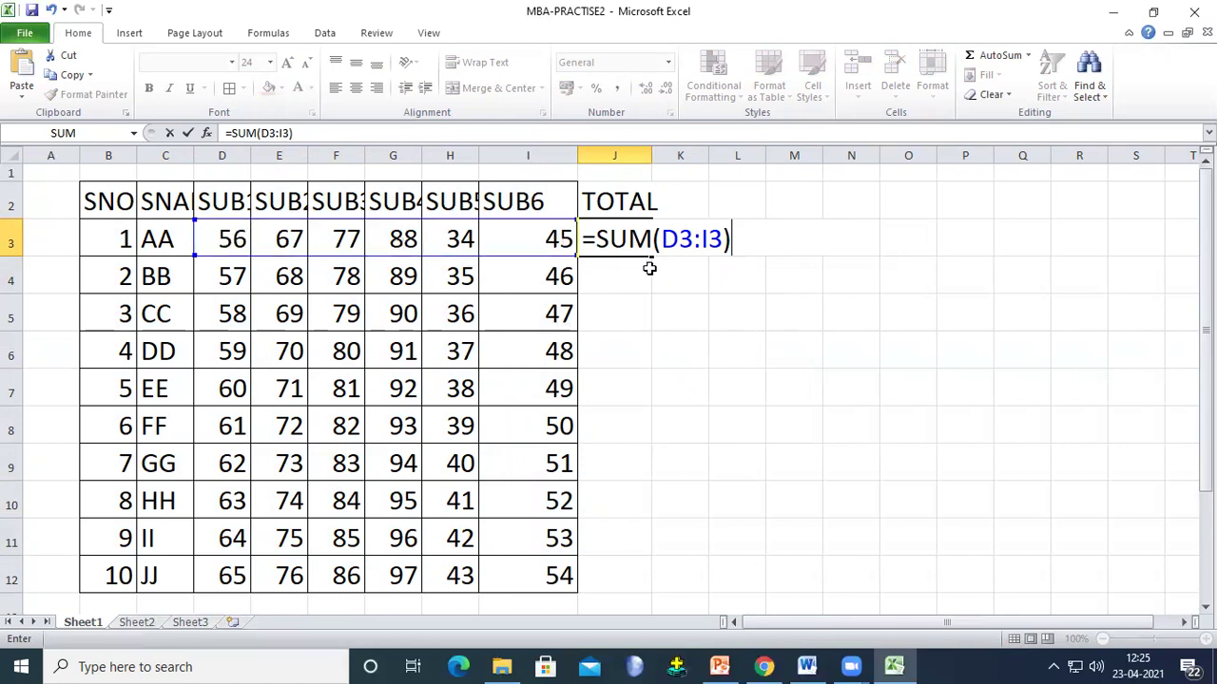
key("Return")
Step: Fill the SUM formula down to J12 for totals 367 to 421, then widen column J
left_click(632, 241)
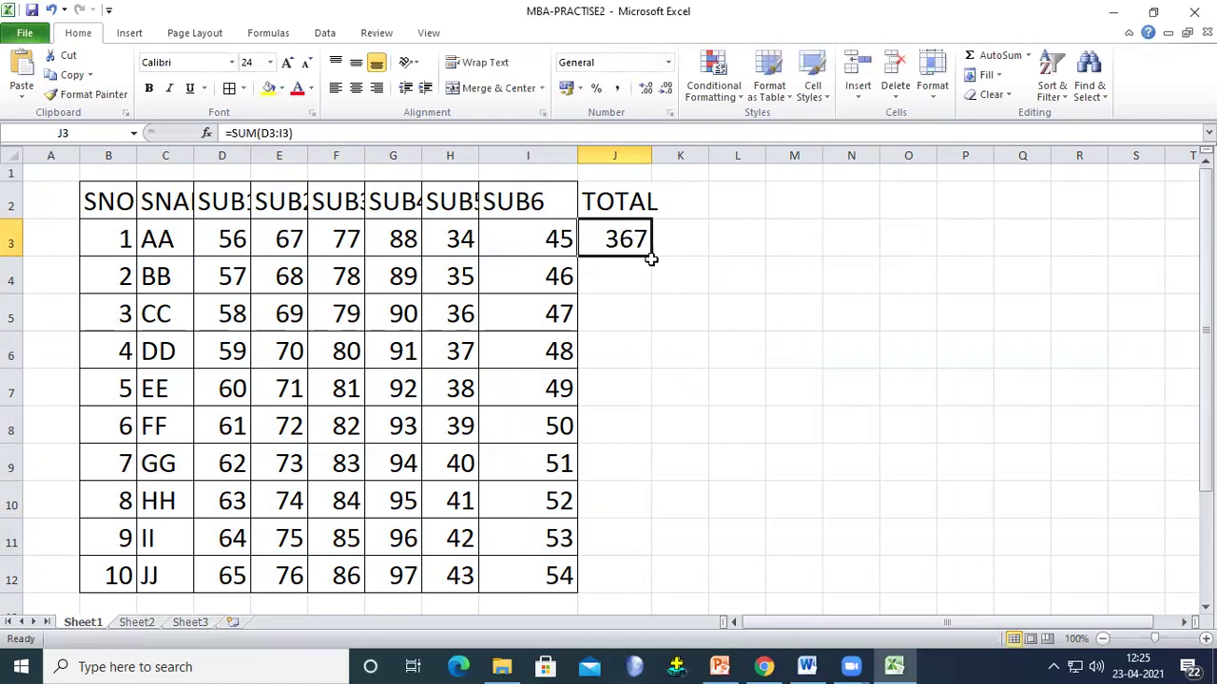
left_click_drag(652, 256, 672, 610)
left_click(728, 573)
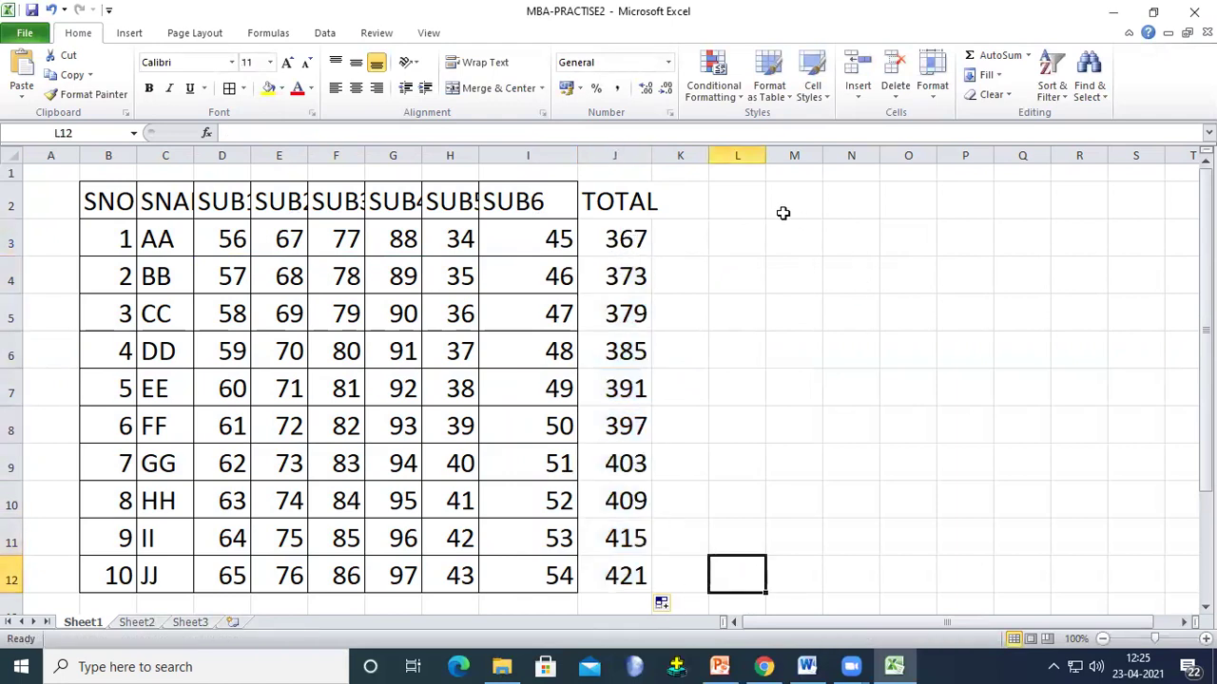
left_click_drag(654, 157, 666, 158)
left_click(698, 198)
Step: Head column K as AVERAGE and widen it
type("A")
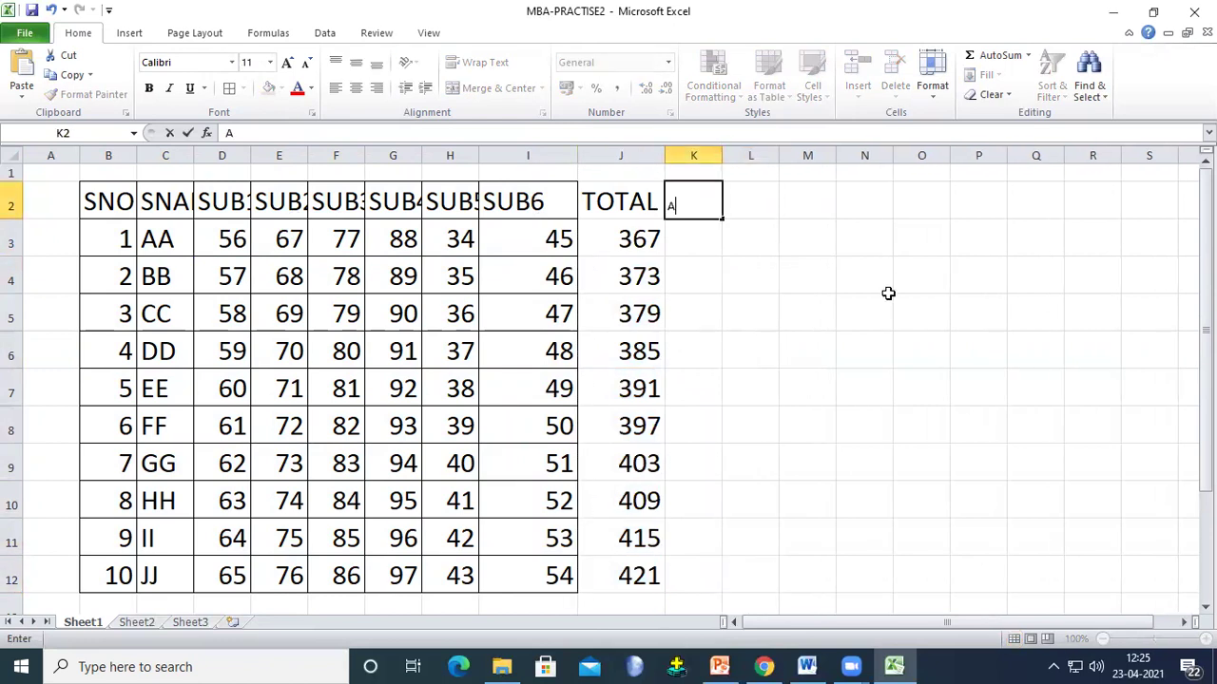
type("VERAGE")
left_click(1015, 351)
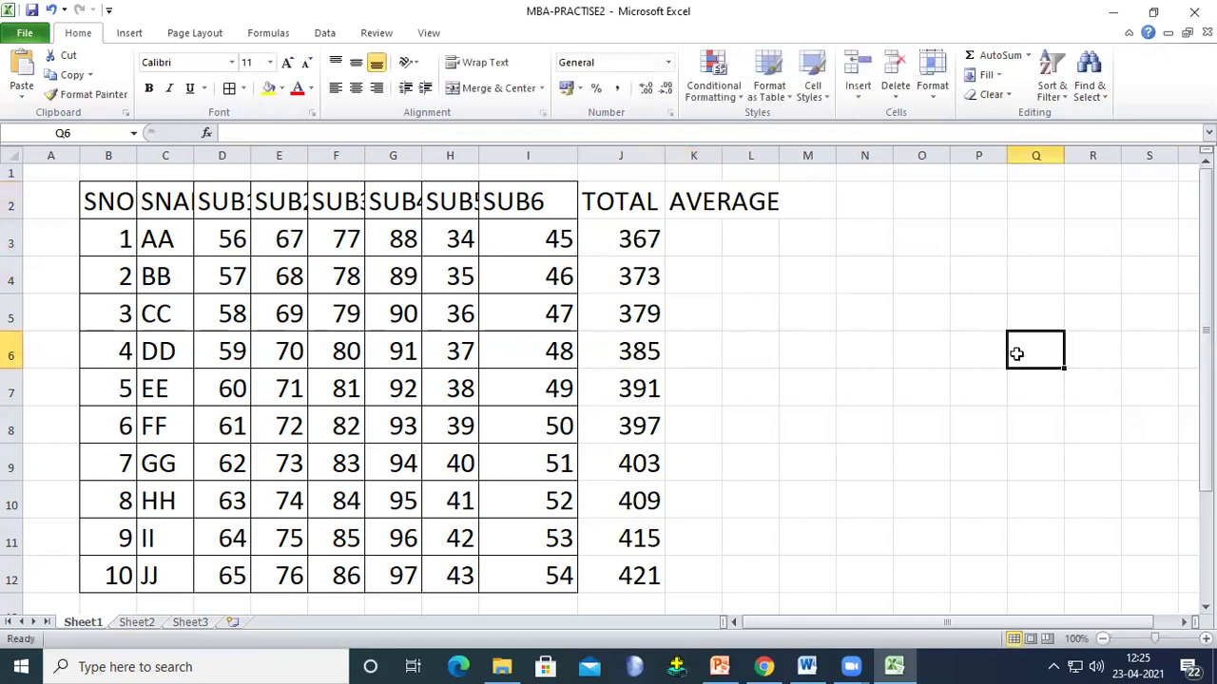
left_click_drag(718, 154, 797, 154)
left_click(878, 236)
Step: Enter =(J3/6) in K3 and fill it down to K12, giving 61.16666667 to 70.16666667
left_click(727, 237)
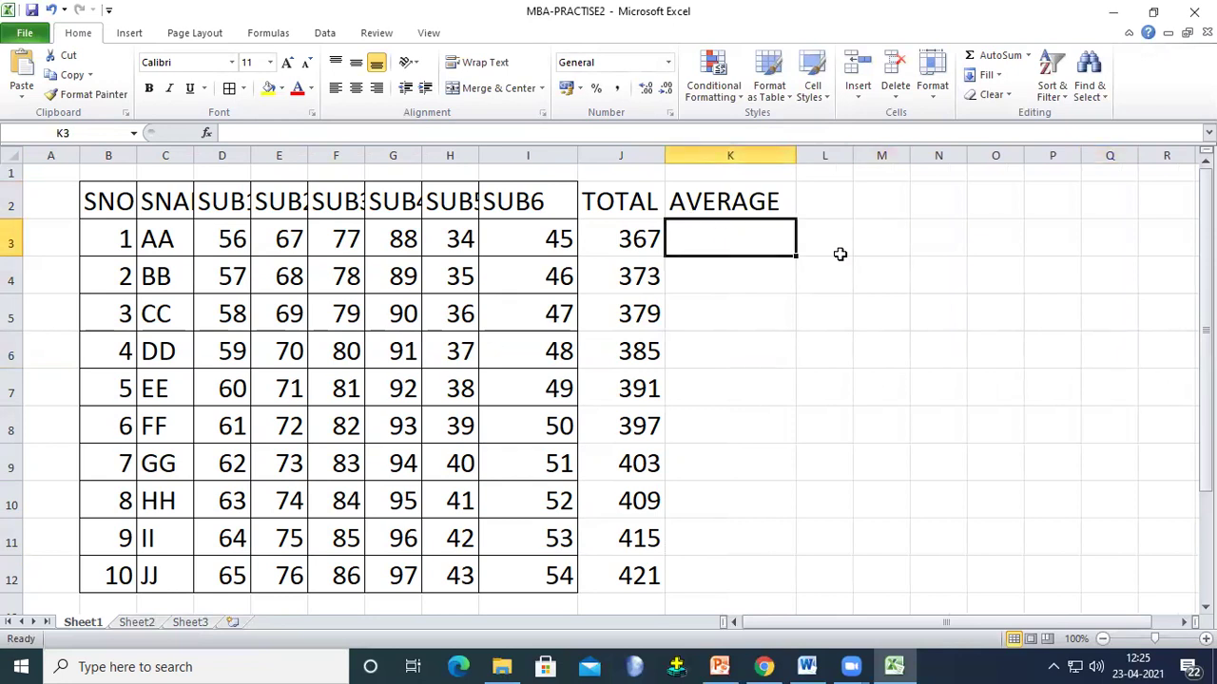
type("=")
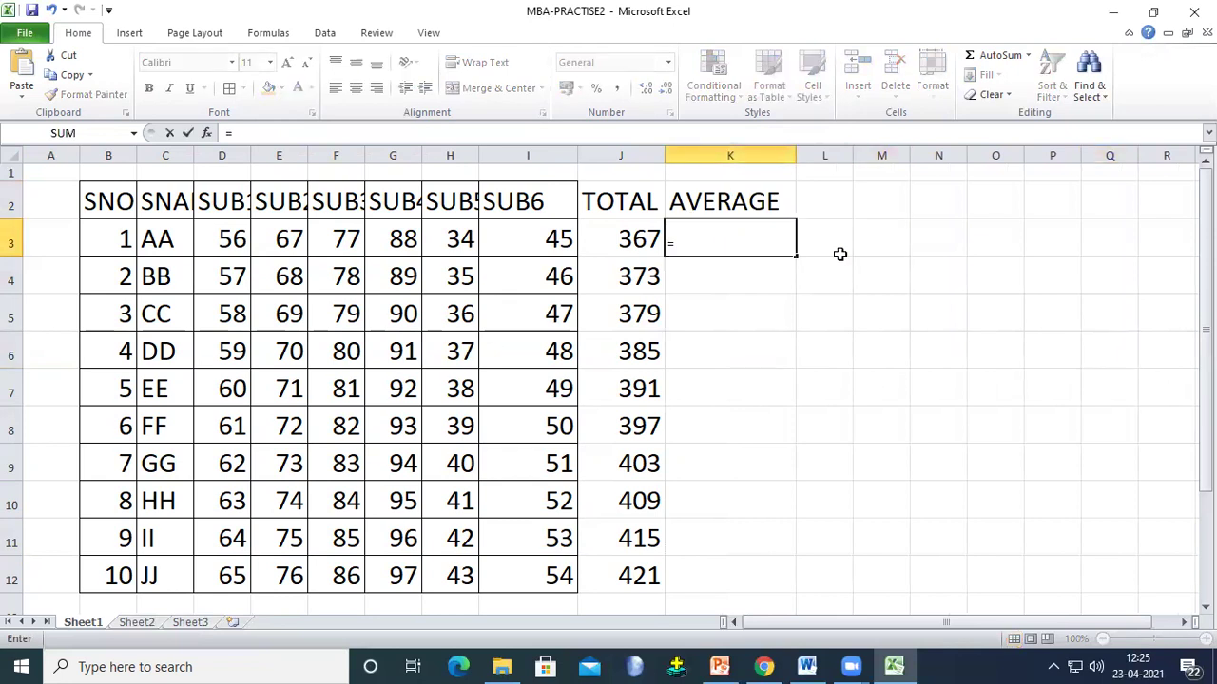
type("(")
left_click(630, 241)
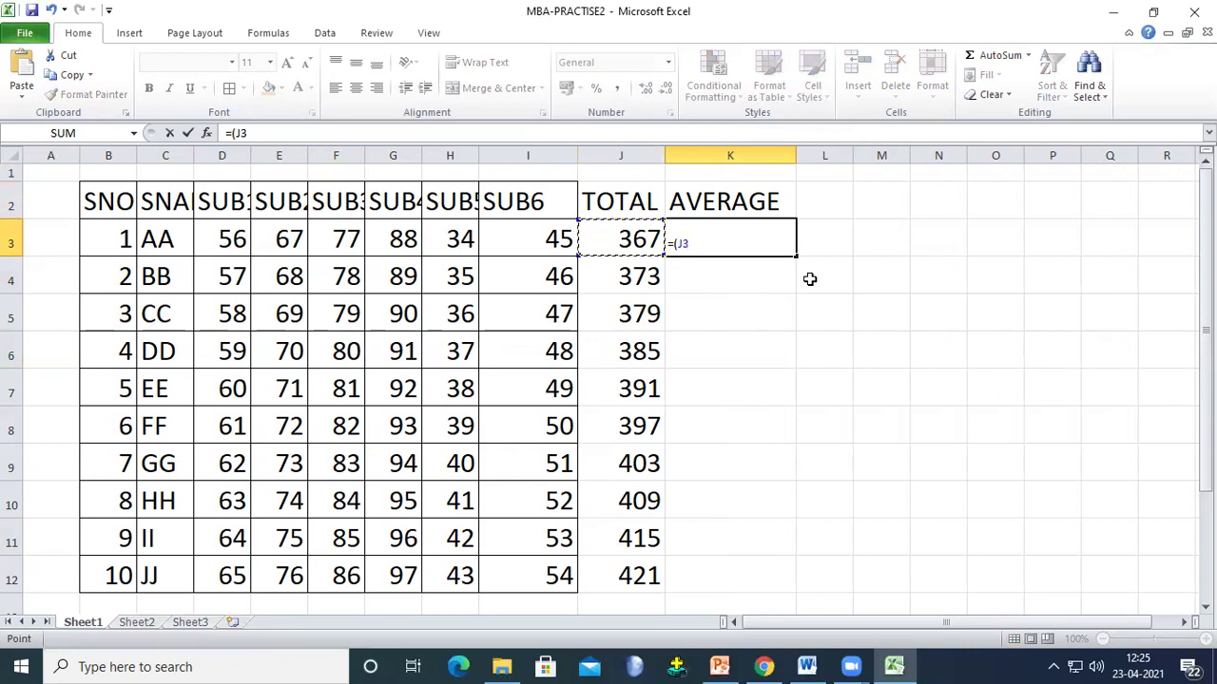
type("/6")
key("Return")
left_click(744, 242)
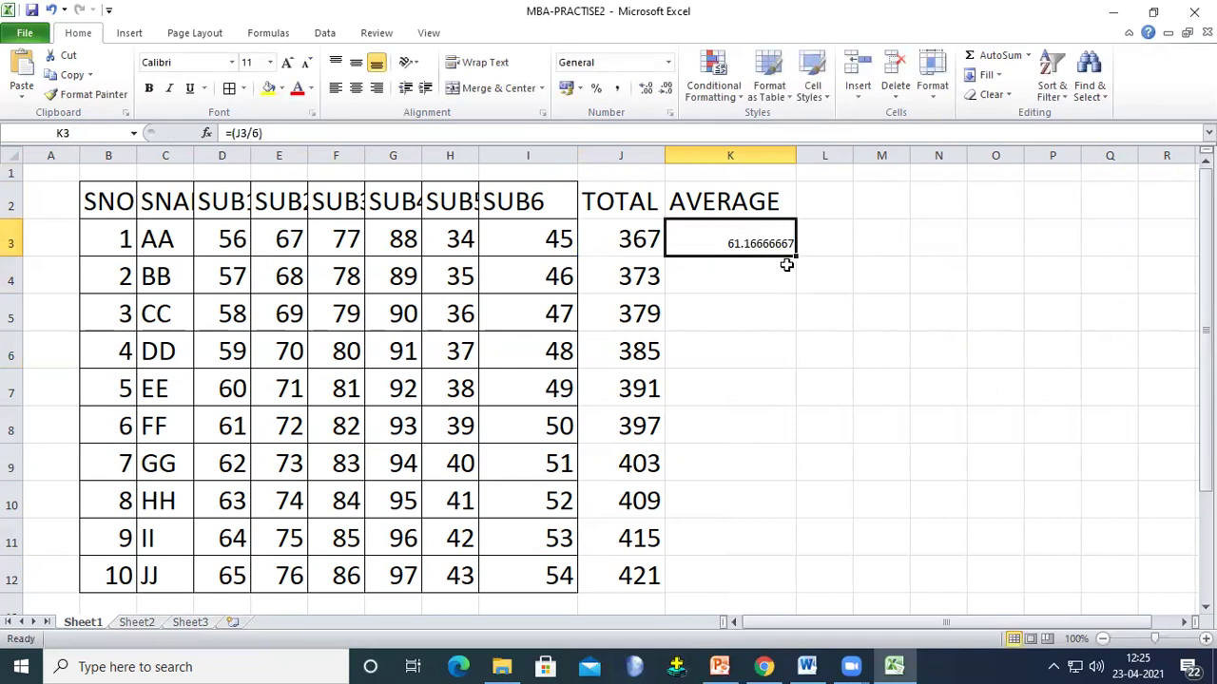
left_click_drag(796, 256, 795, 590)
left_click(877, 532)
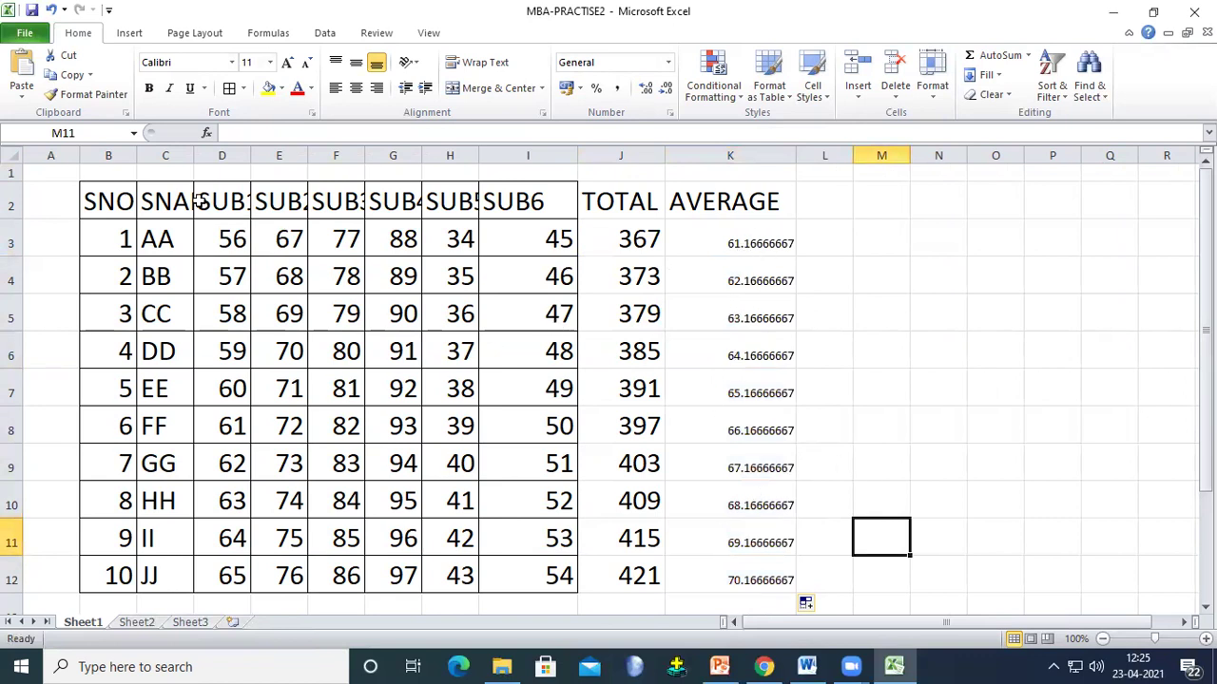
left_click_drag(115, 202, 773, 567)
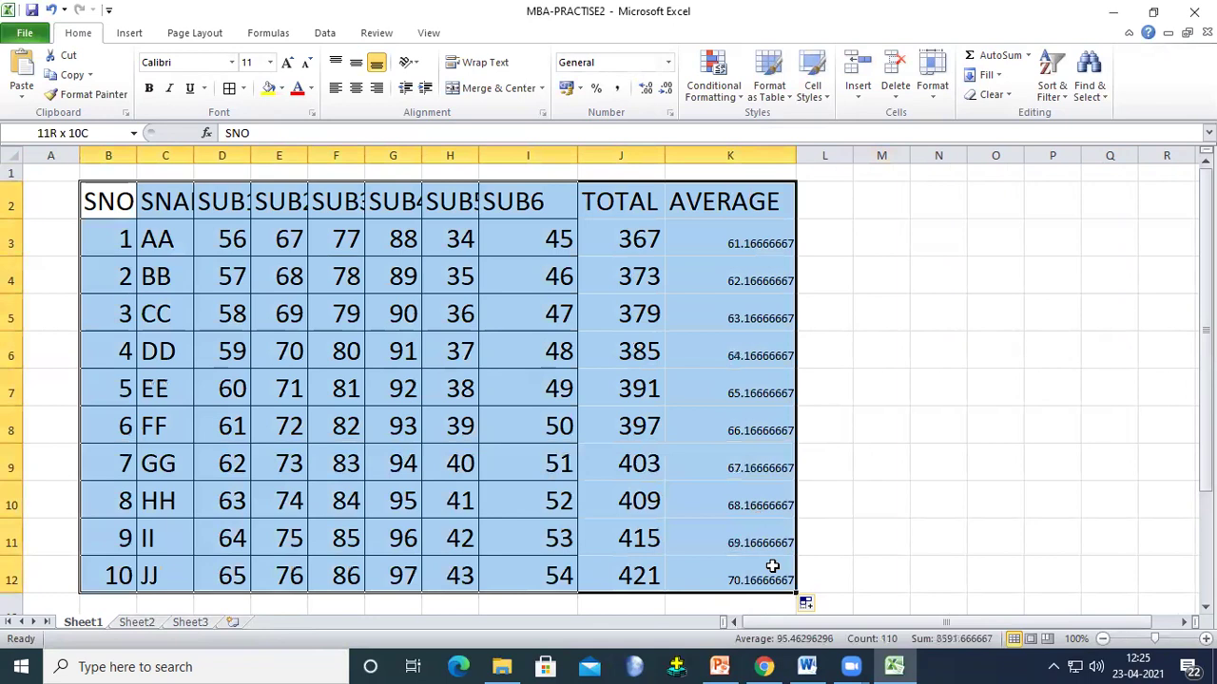
Step: Set the selected marks table text to font size 24
left_click(270, 61)
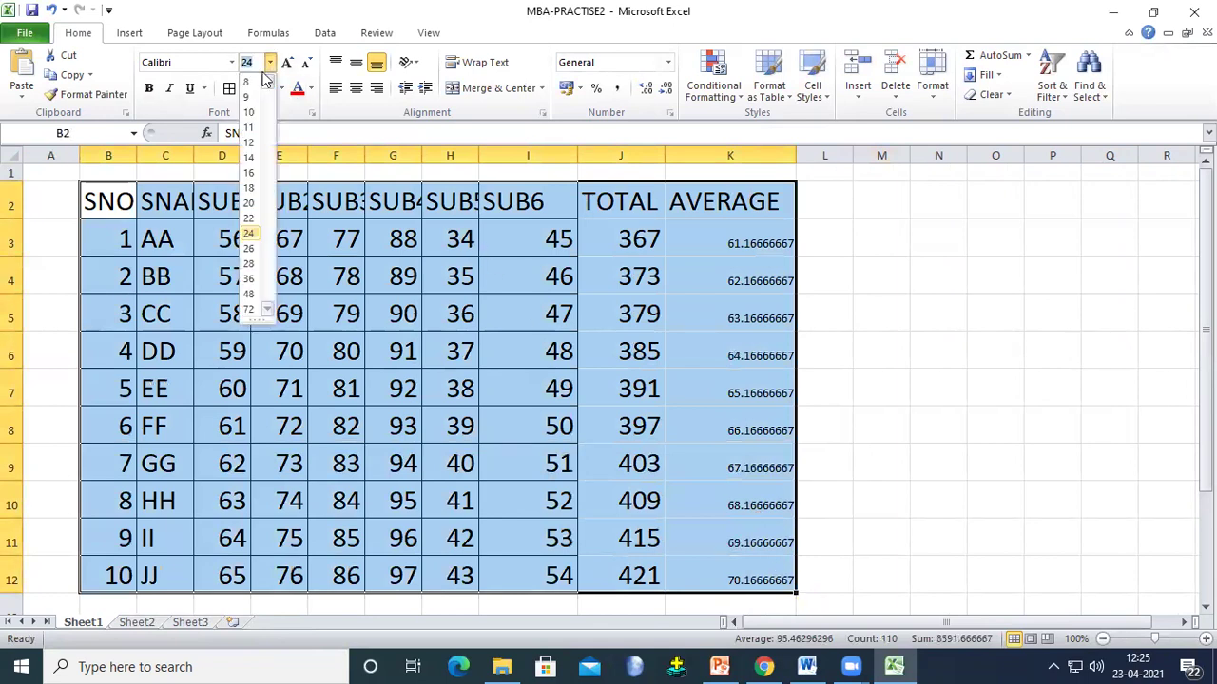
left_click(250, 233)
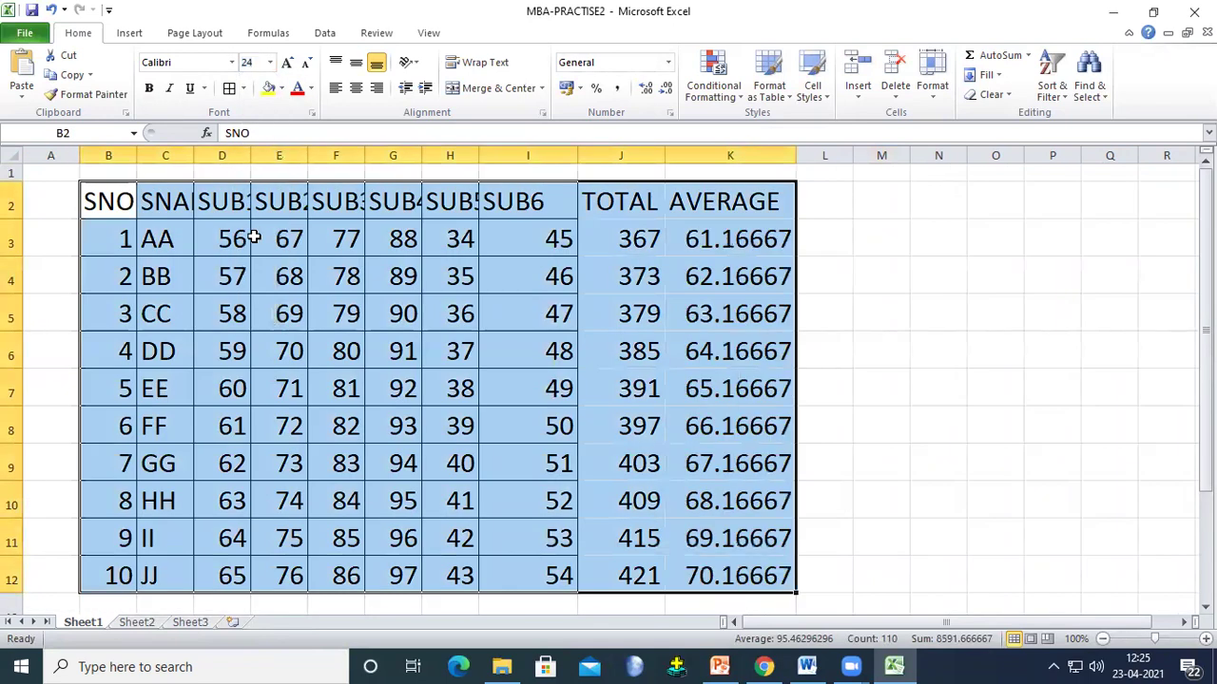
left_click(900, 341)
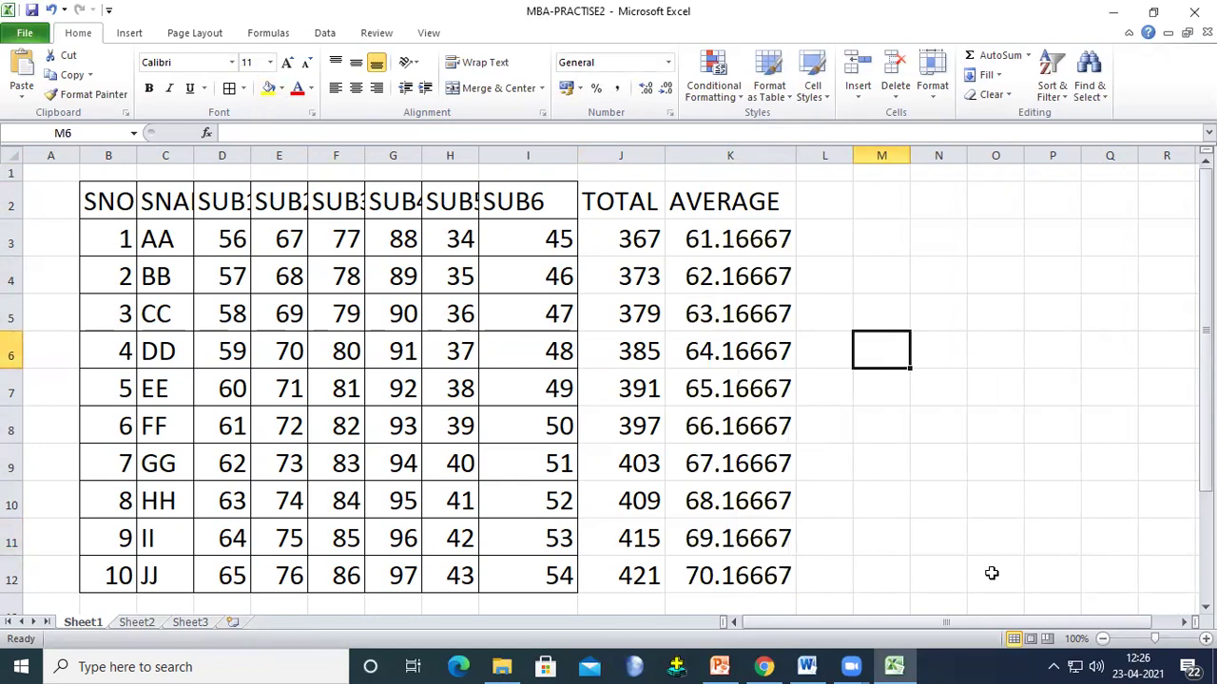
Step: Apply All Borders to columns G to K so TOTAL and AVERAGE are outlined
left_click_drag(397, 201, 787, 583)
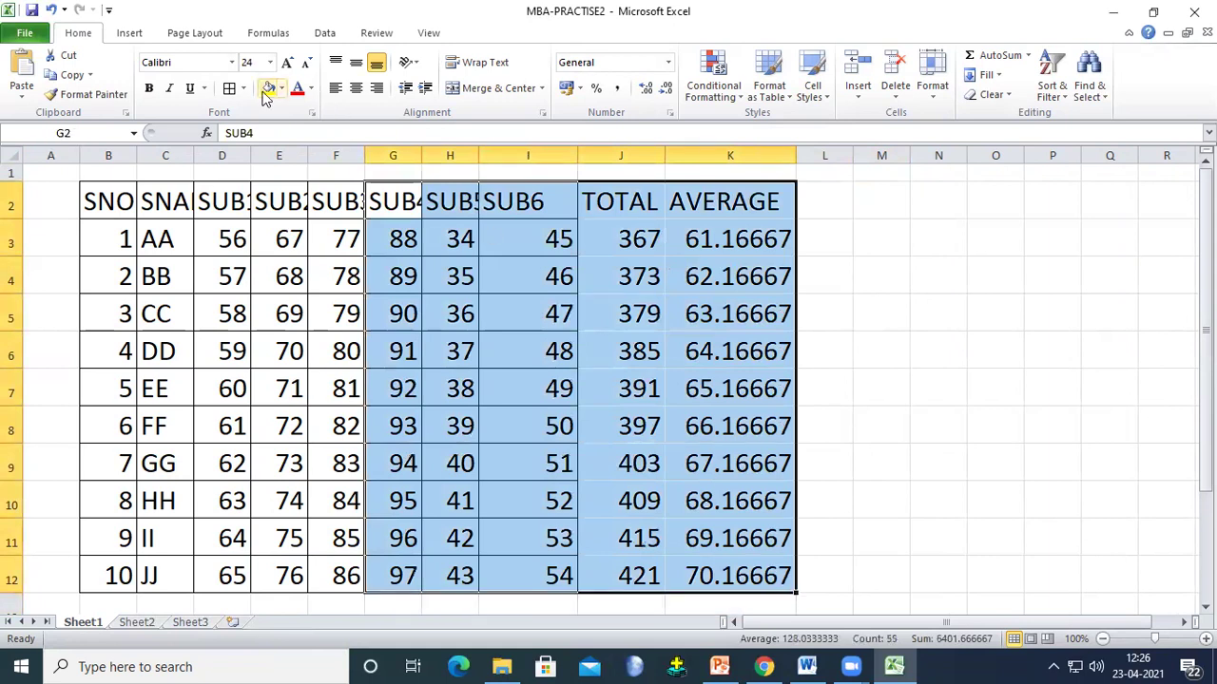
left_click(230, 92)
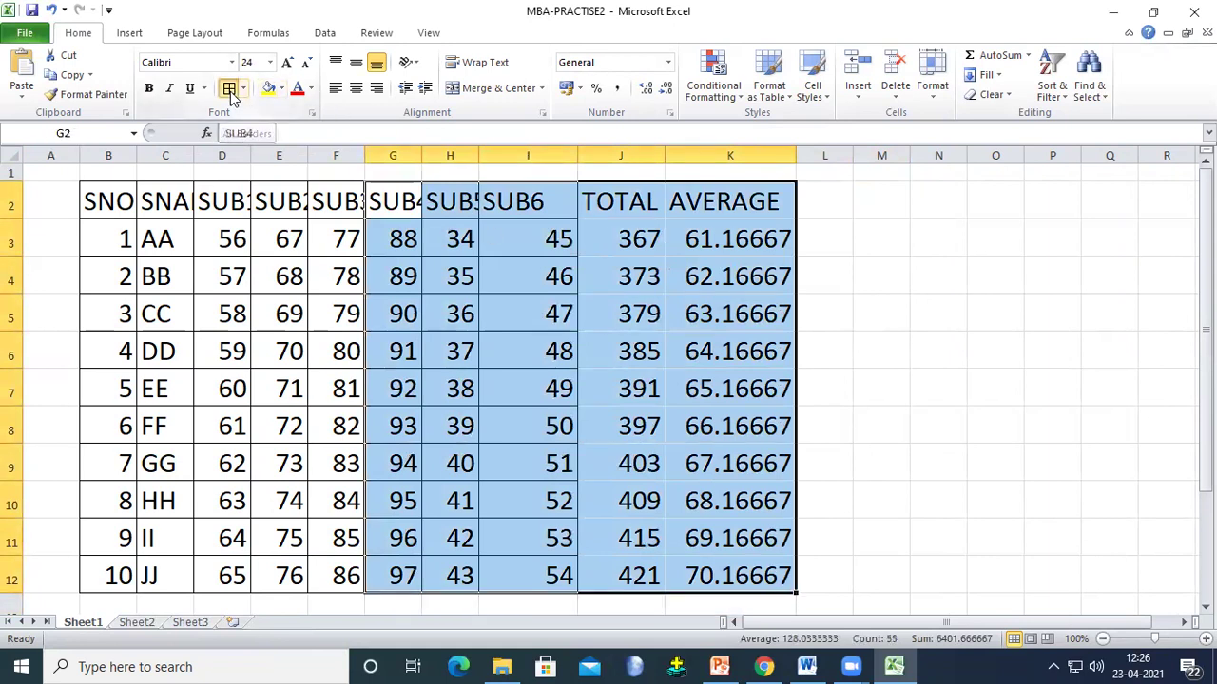
left_click(891, 379)
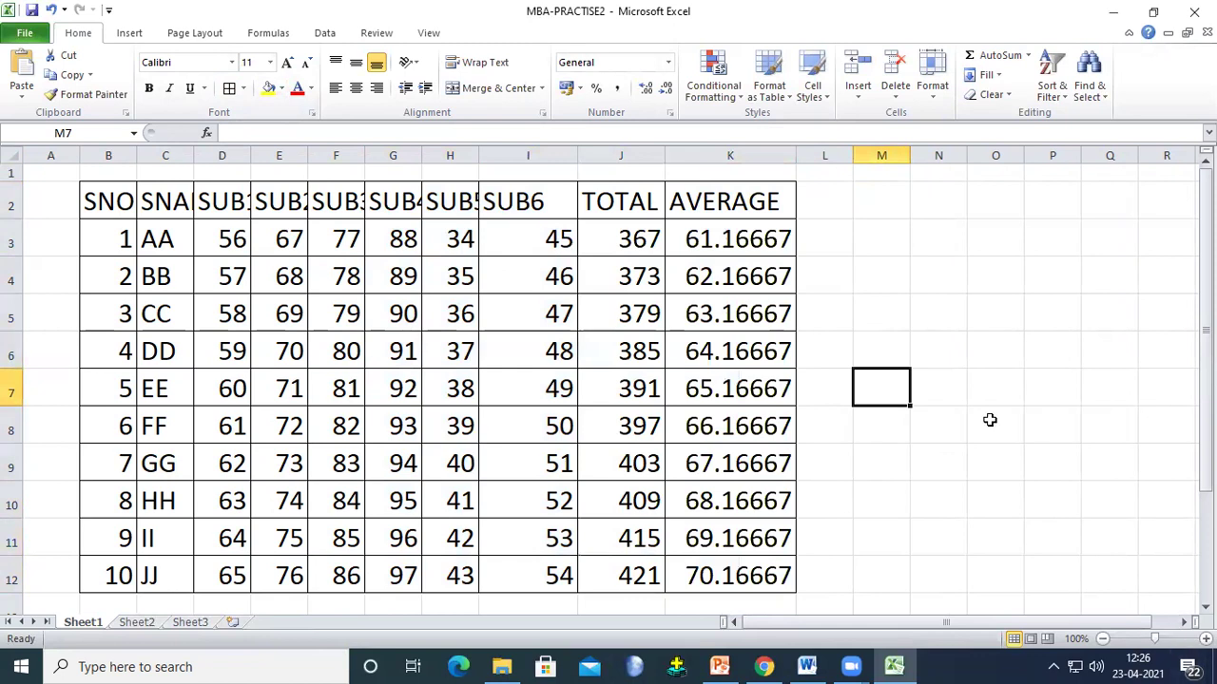
left_click(818, 211)
Step: Widen column L and head it AVG
left_click_drag(852, 155, 884, 155)
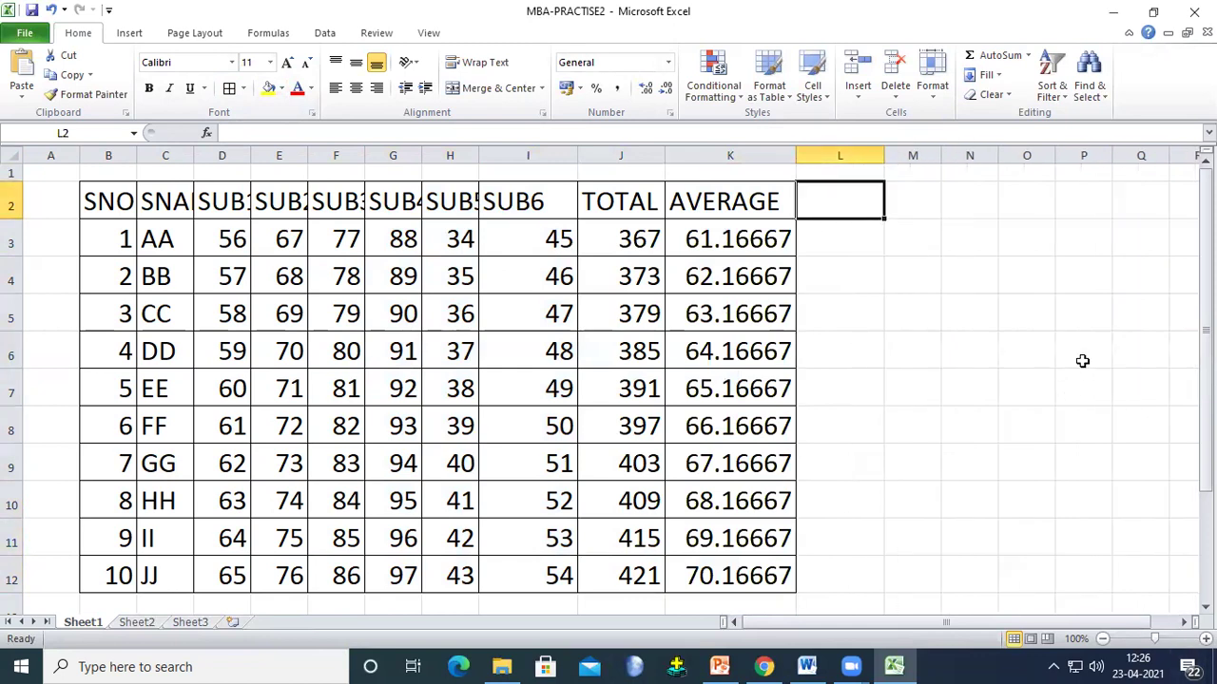
type("AVG")
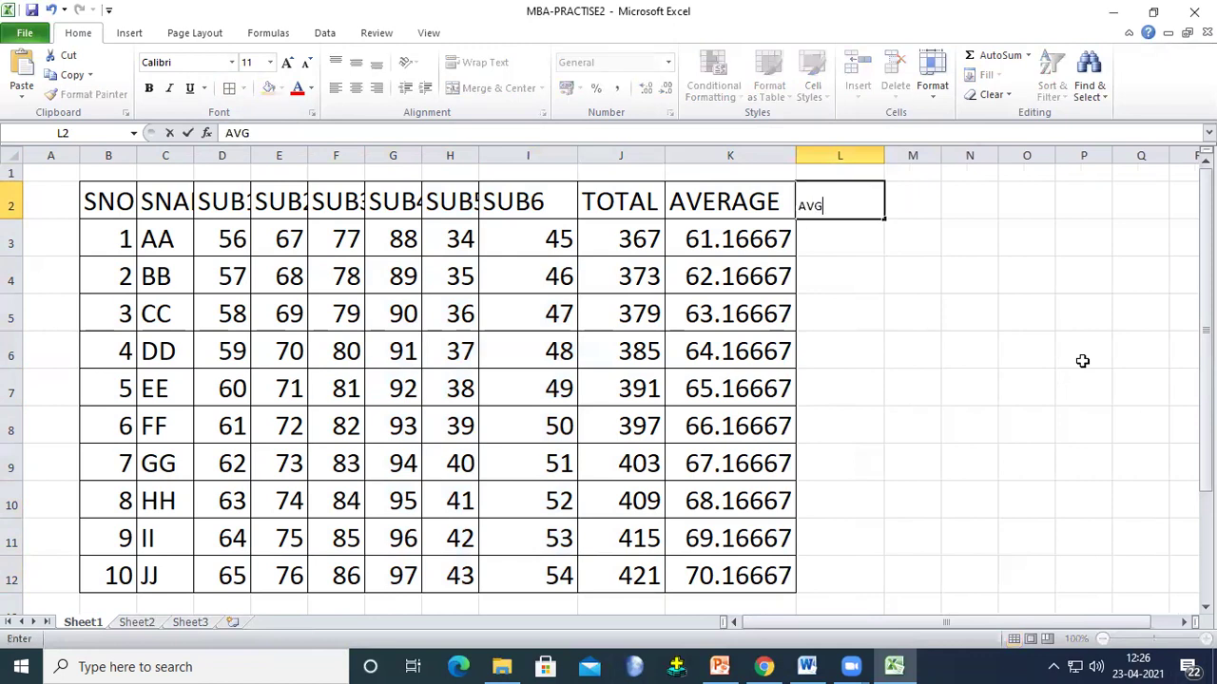
left_click(825, 238)
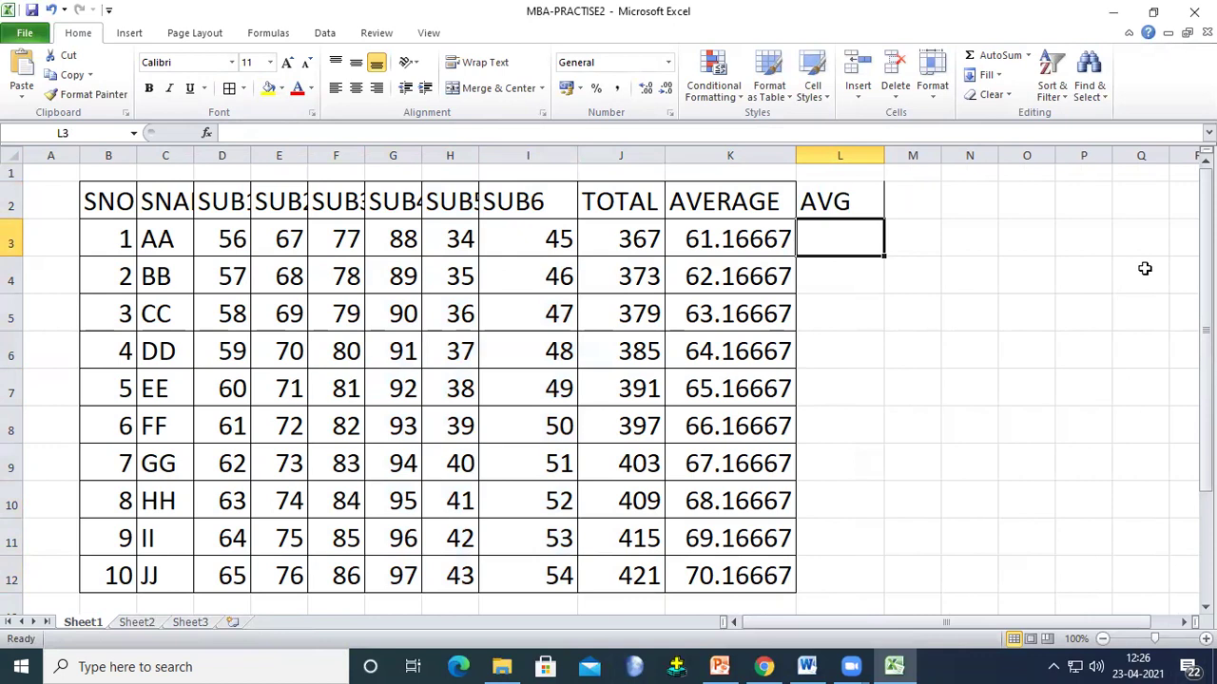
Step: Enter =ROUND(K3,0) in L3 and fill it down to L12, showing 61 through 70
type("=ROUND")
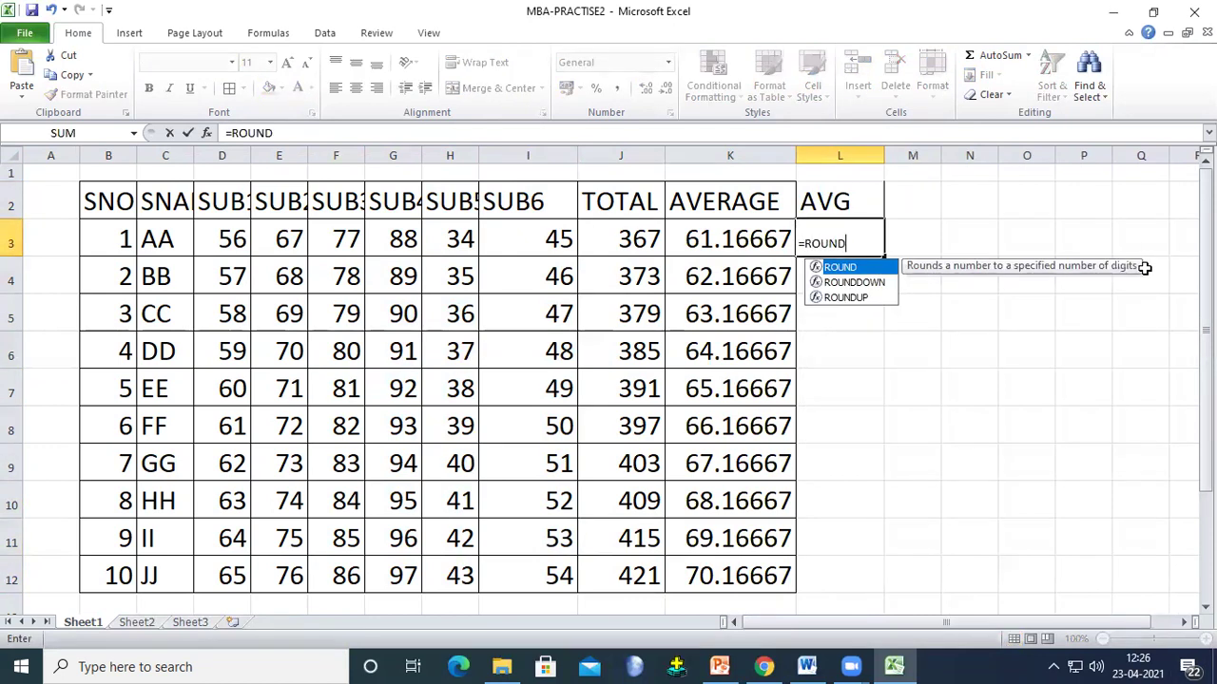
type("(")
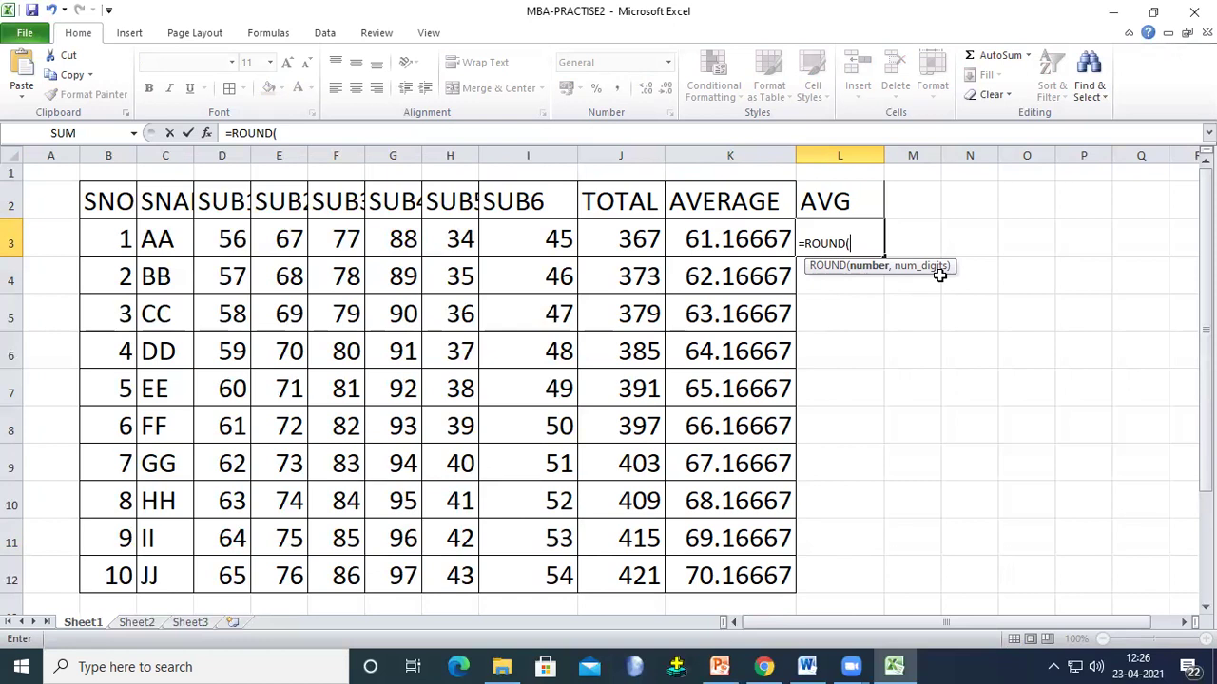
left_click(744, 245)
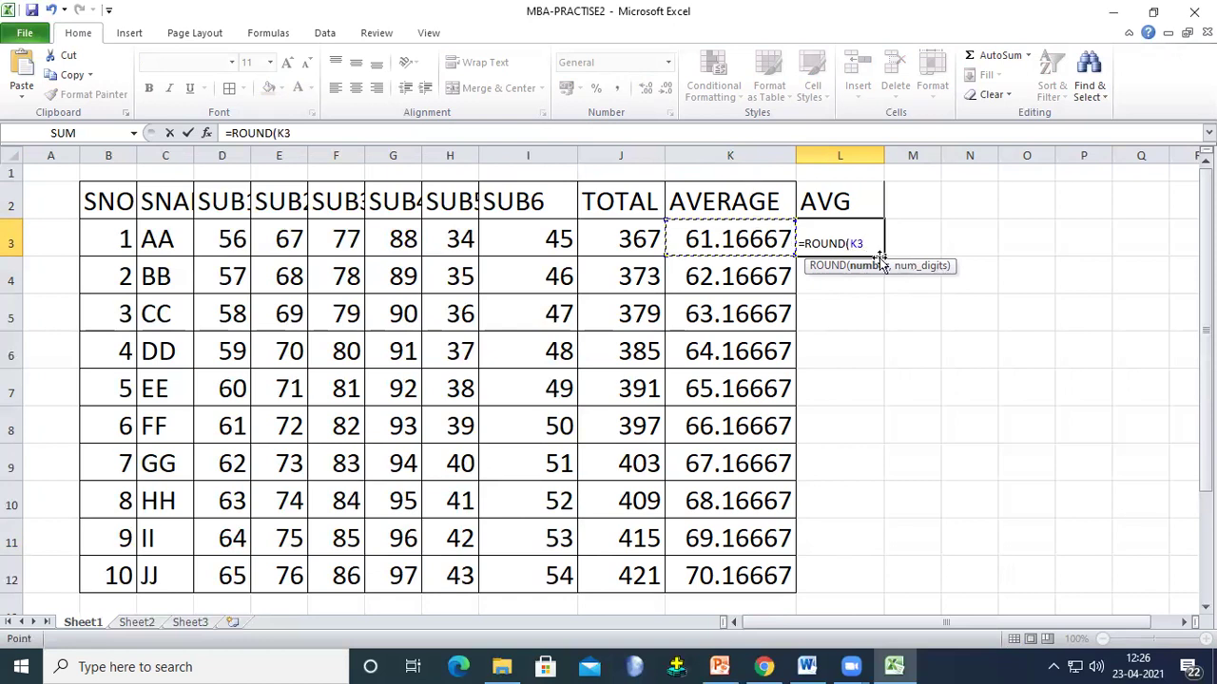
type(",0")
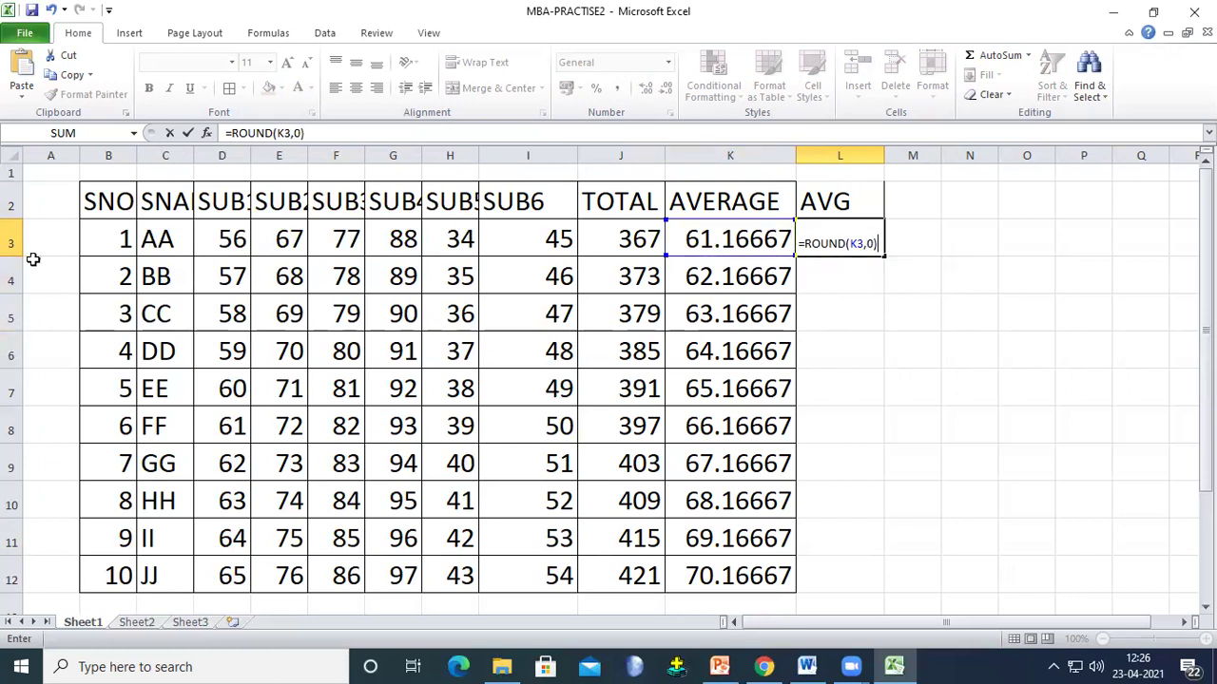
key("Return")
left_click(870, 240)
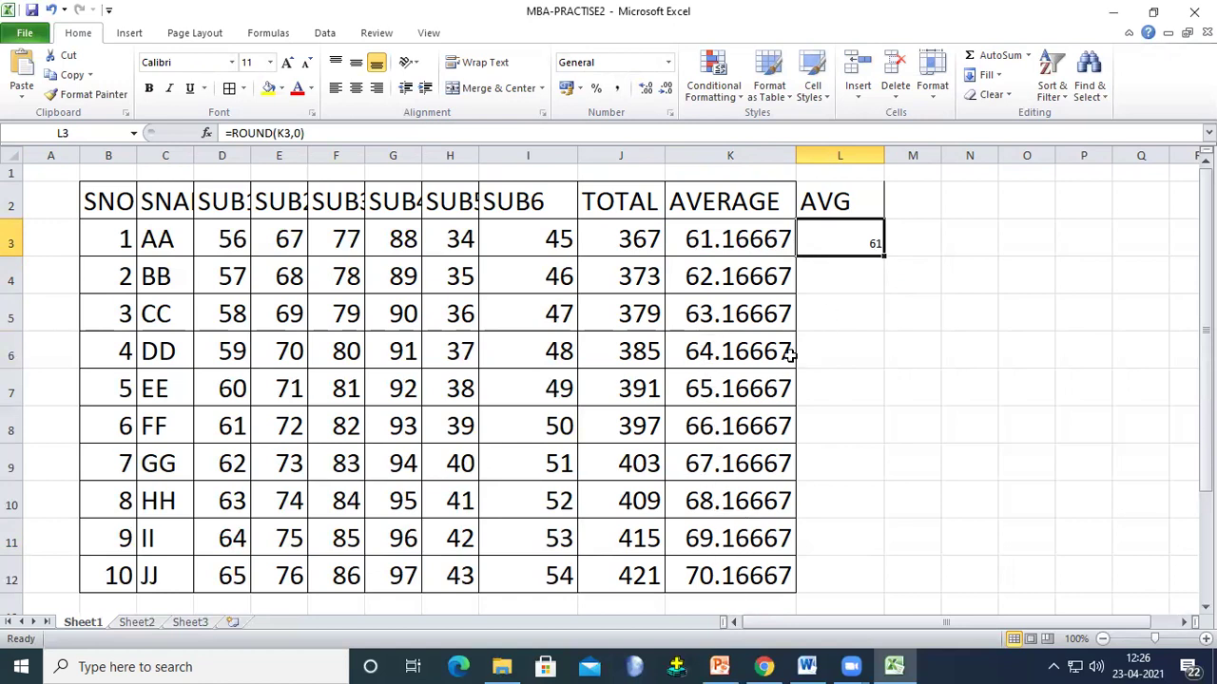
left_click_drag(883, 254, 899, 538)
left_click(1022, 518)
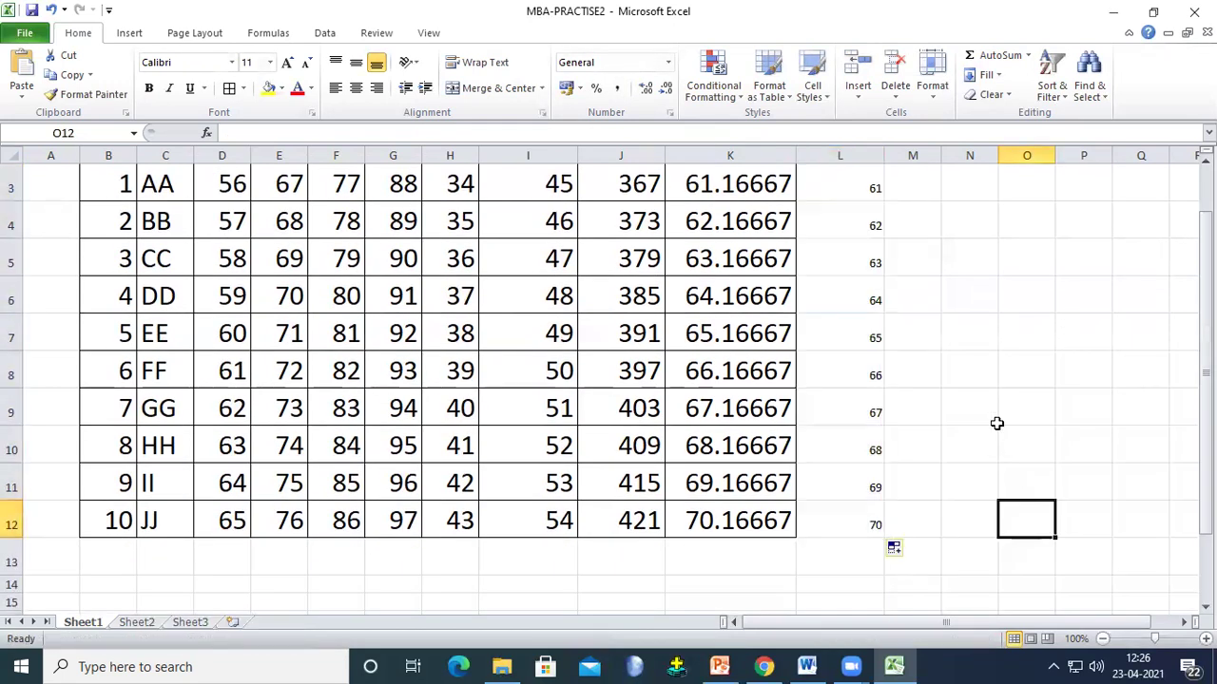
scroll(994, 399, "up", 1)
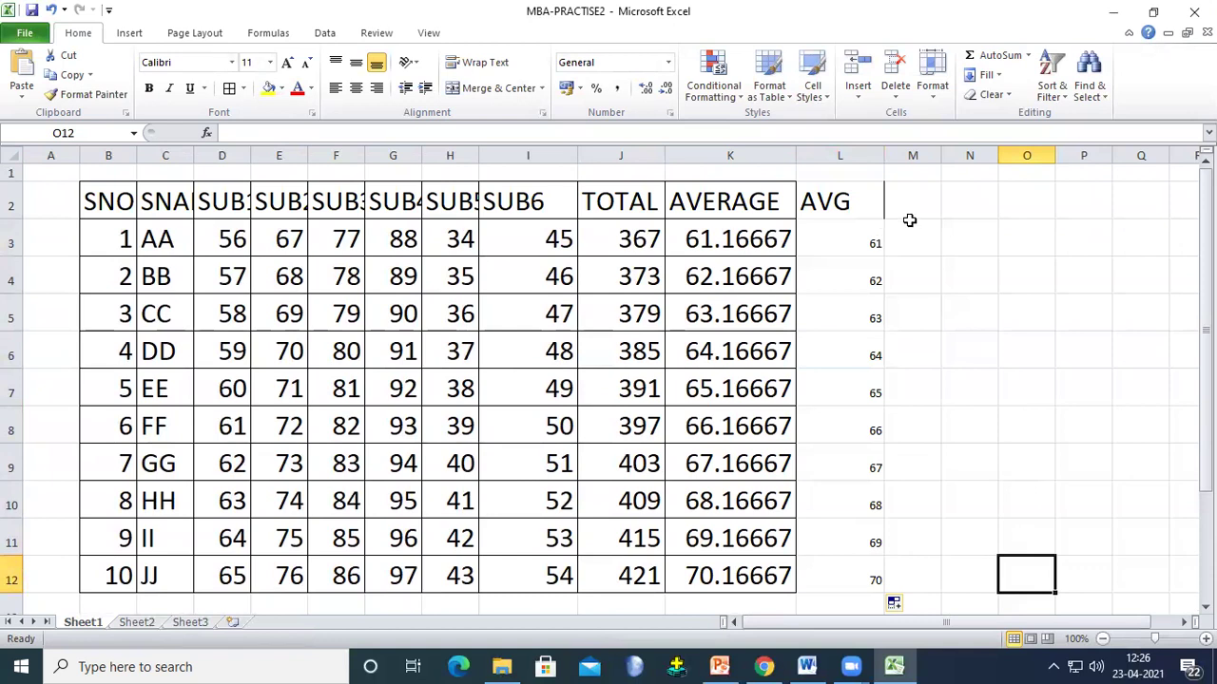
key("ctrl+a")
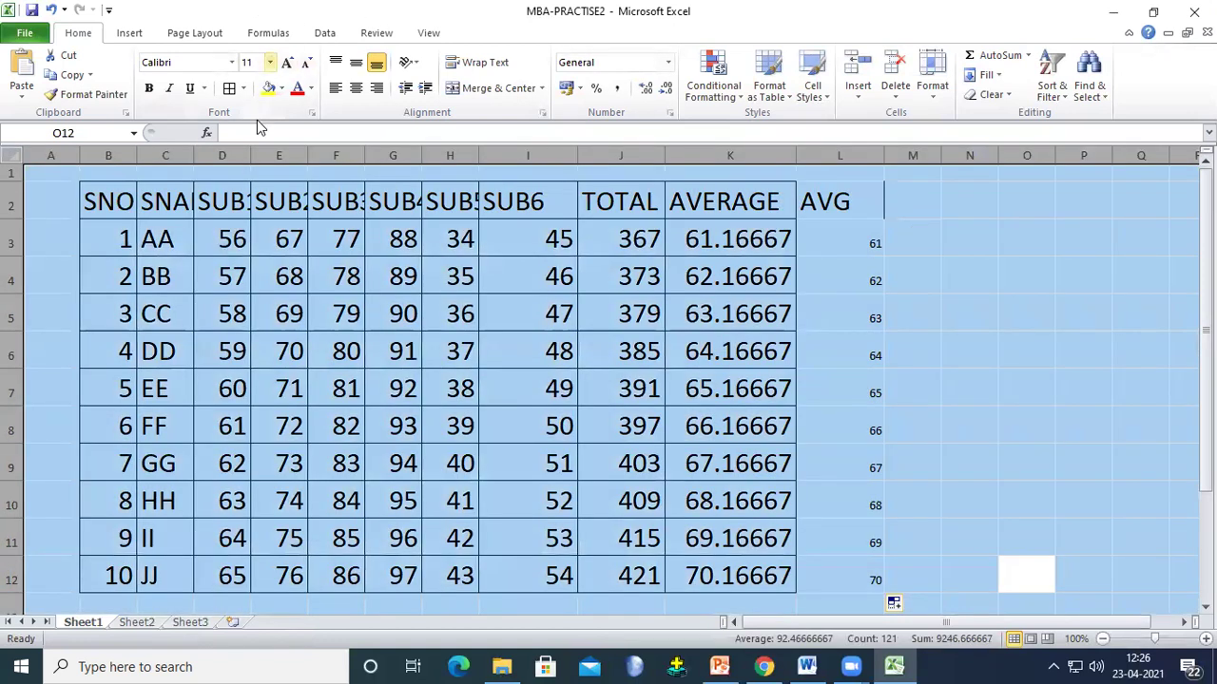
Step: Set the whole worksheet to font size 24
left_click(270, 62)
left_click(242, 241)
left_click(983, 407)
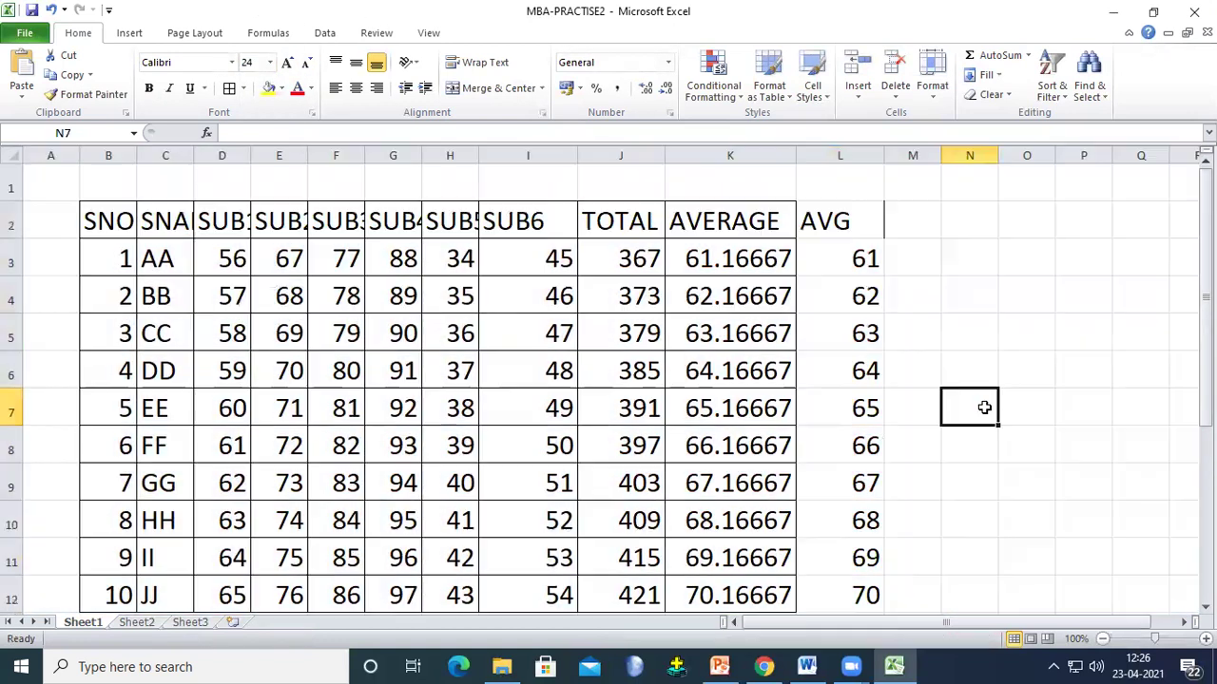
scroll(1066, 407, "down", 3)
scroll(1063, 404, "up", 3)
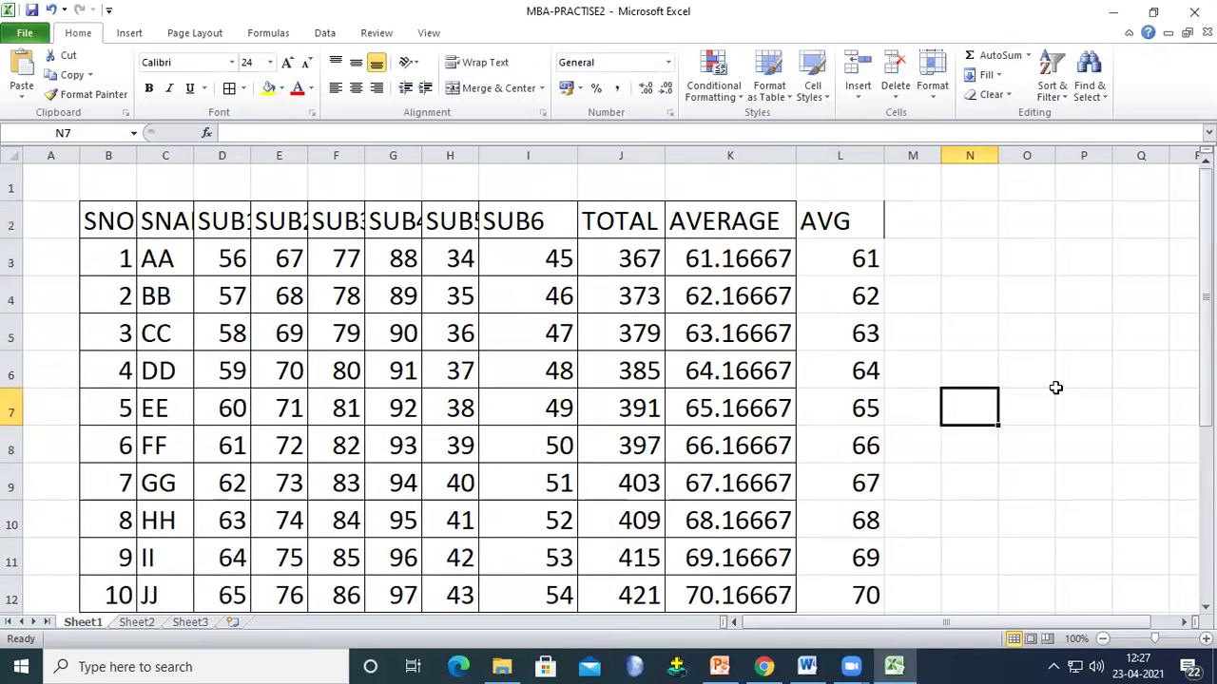
Step: Widen column M and type the heading GRADE in M2
left_click(915, 228)
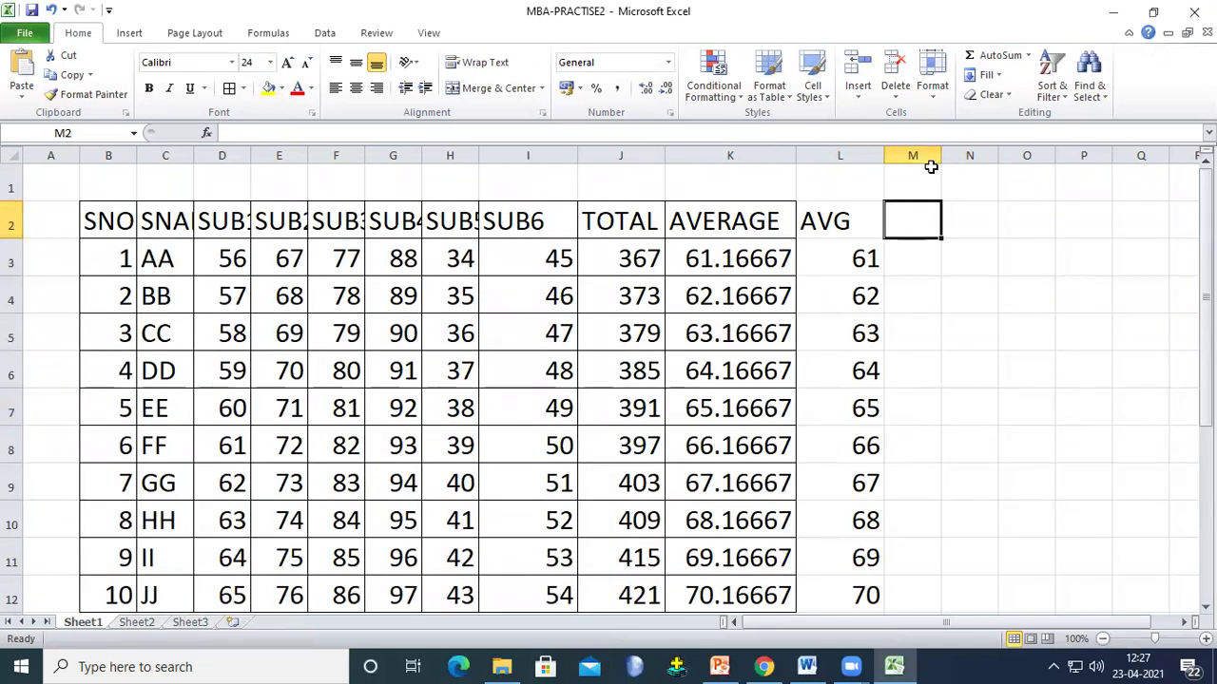
left_click_drag(941, 155, 963, 157)
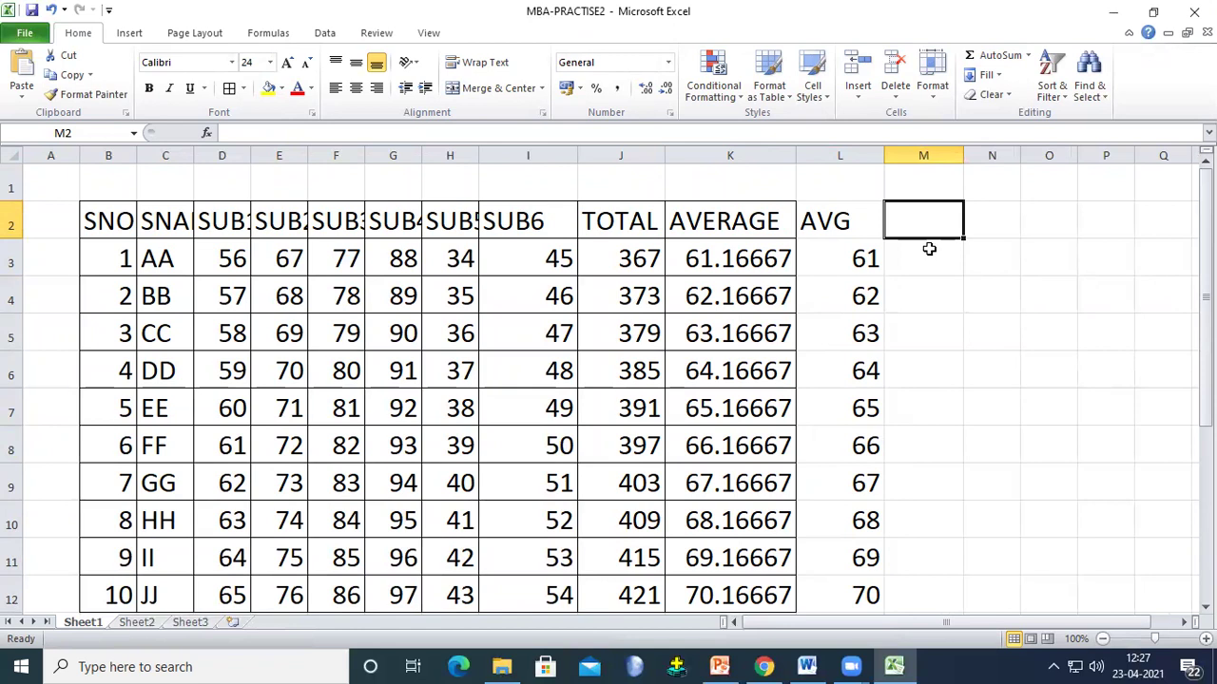
type("GRADE")
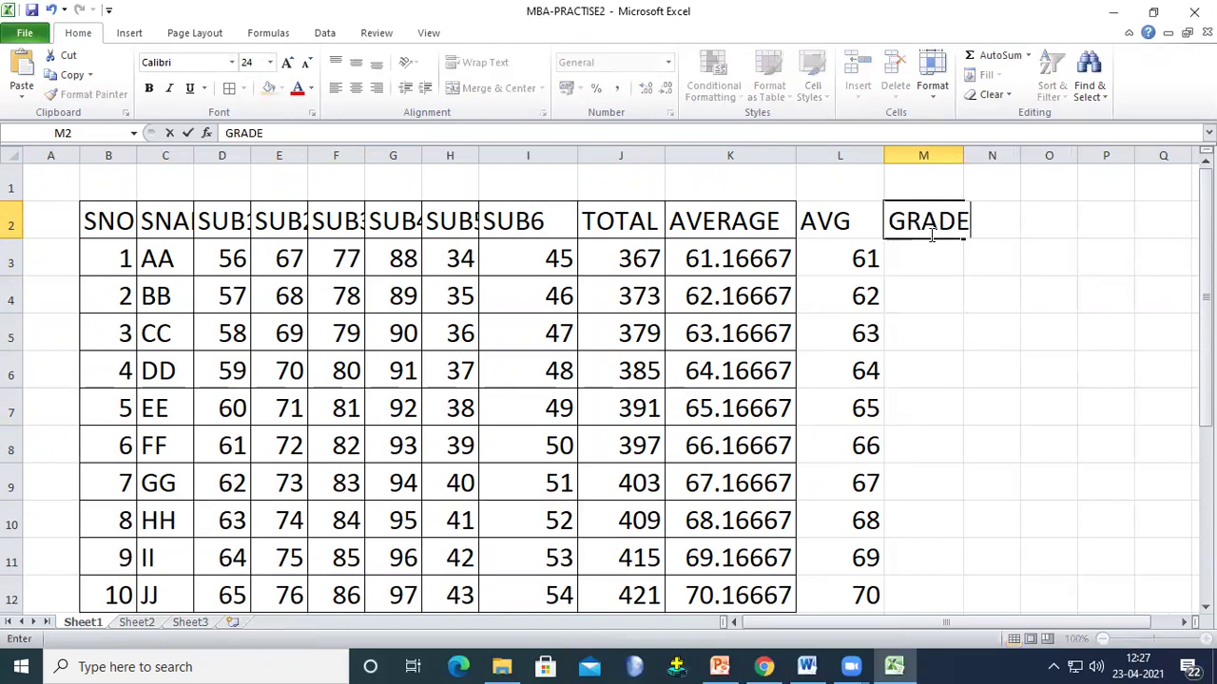
scroll(932, 255, "down", 6)
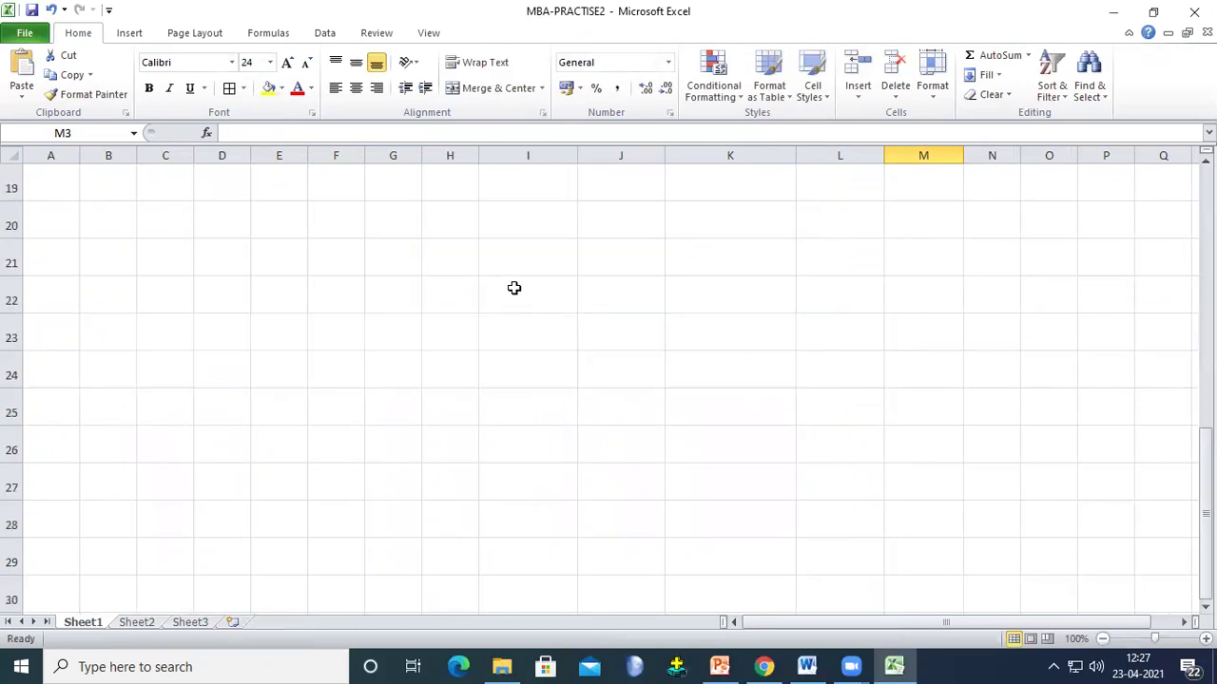
Step: Add grading notes 'IF AVG>=70->O' and 'AVG<=70->A' in I20 and I21 below the table
left_click(523, 221)
type("IF")
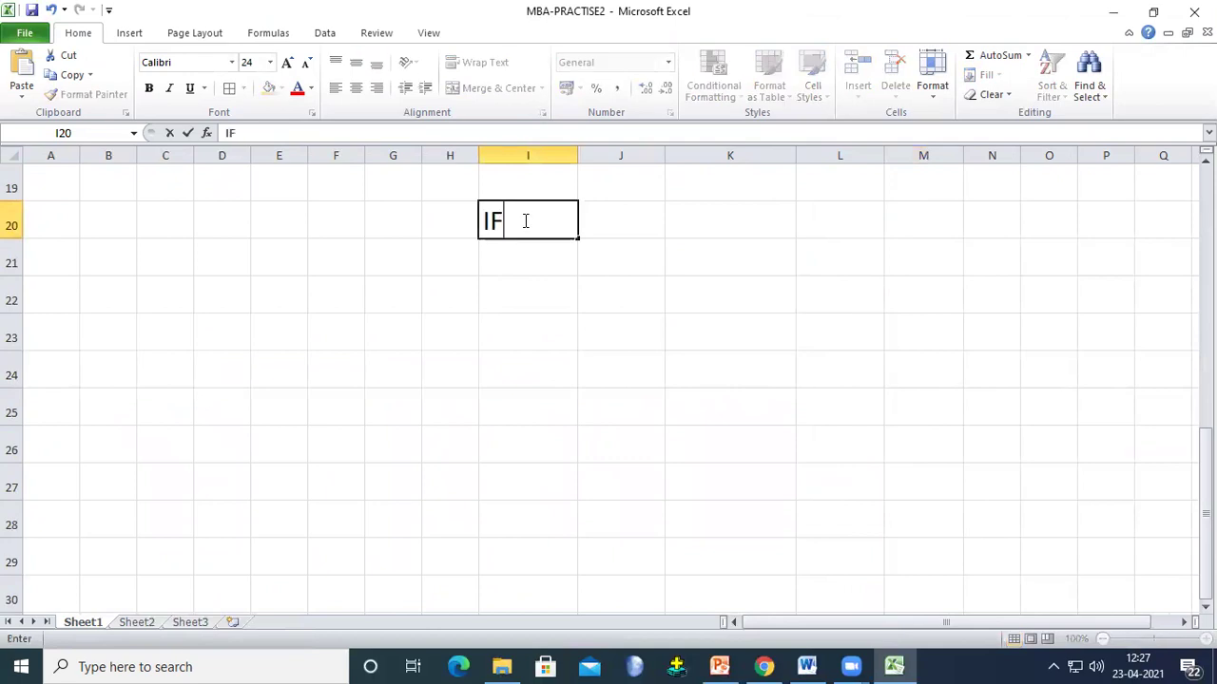
type(" AVG")
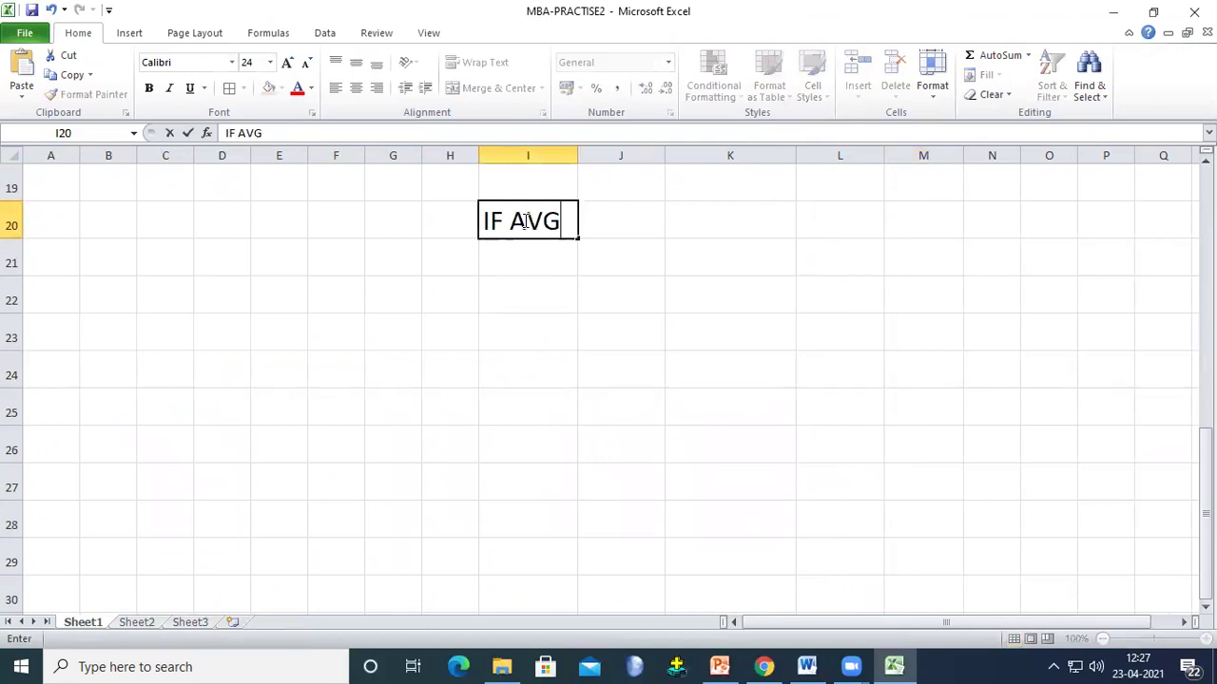
type(">=70->")
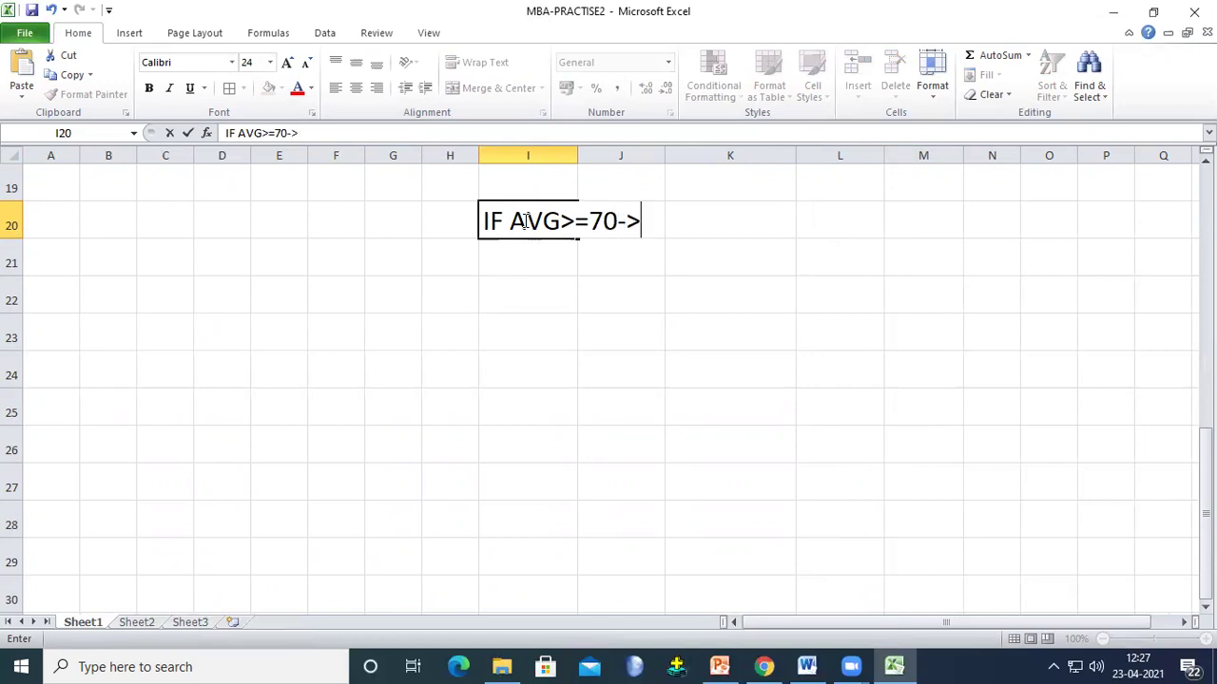
type("O")
key("Return")
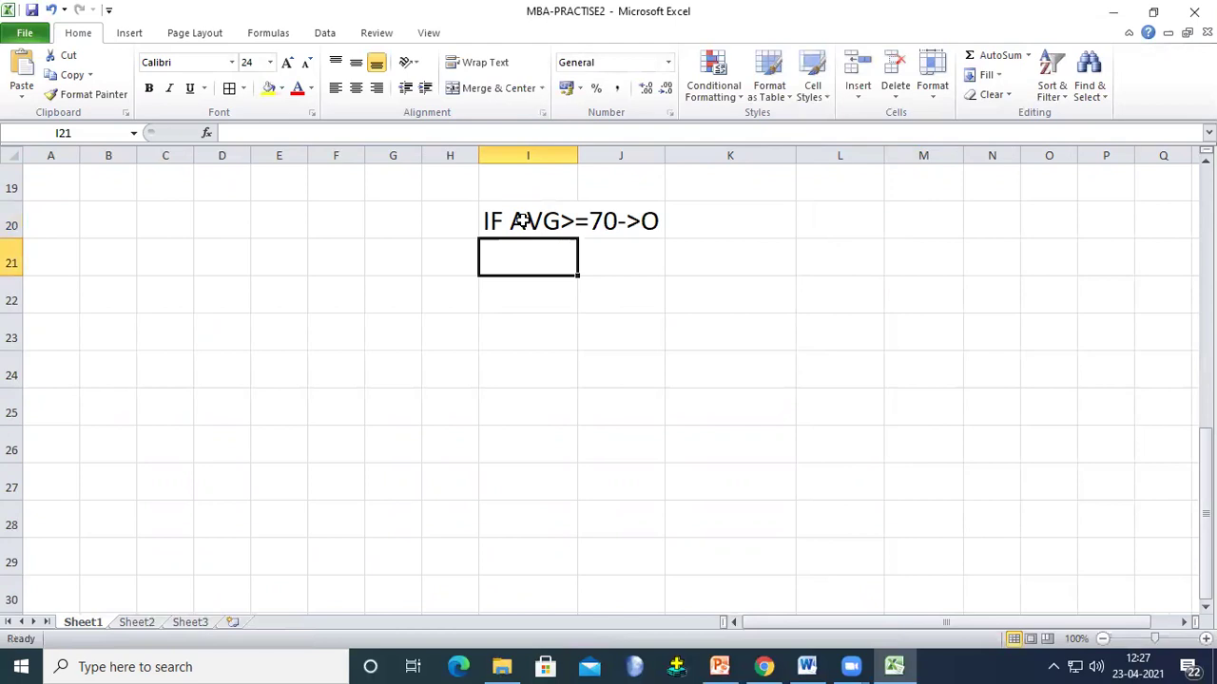
type("AVG")
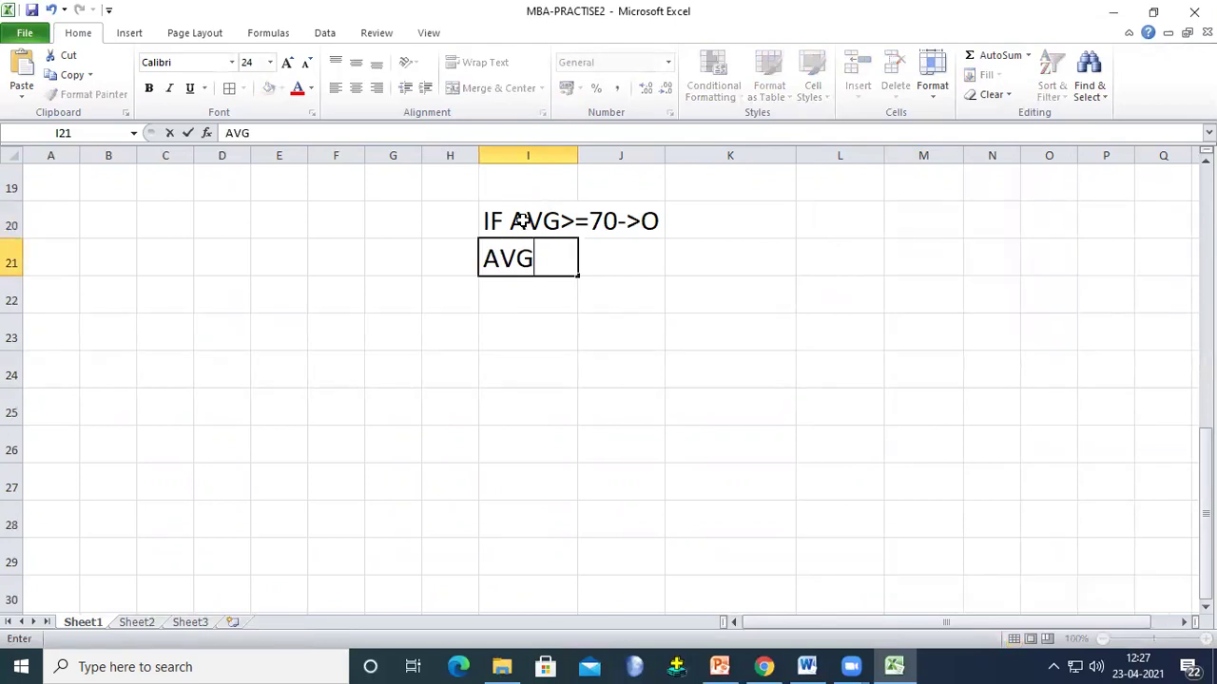
type("<=70-")
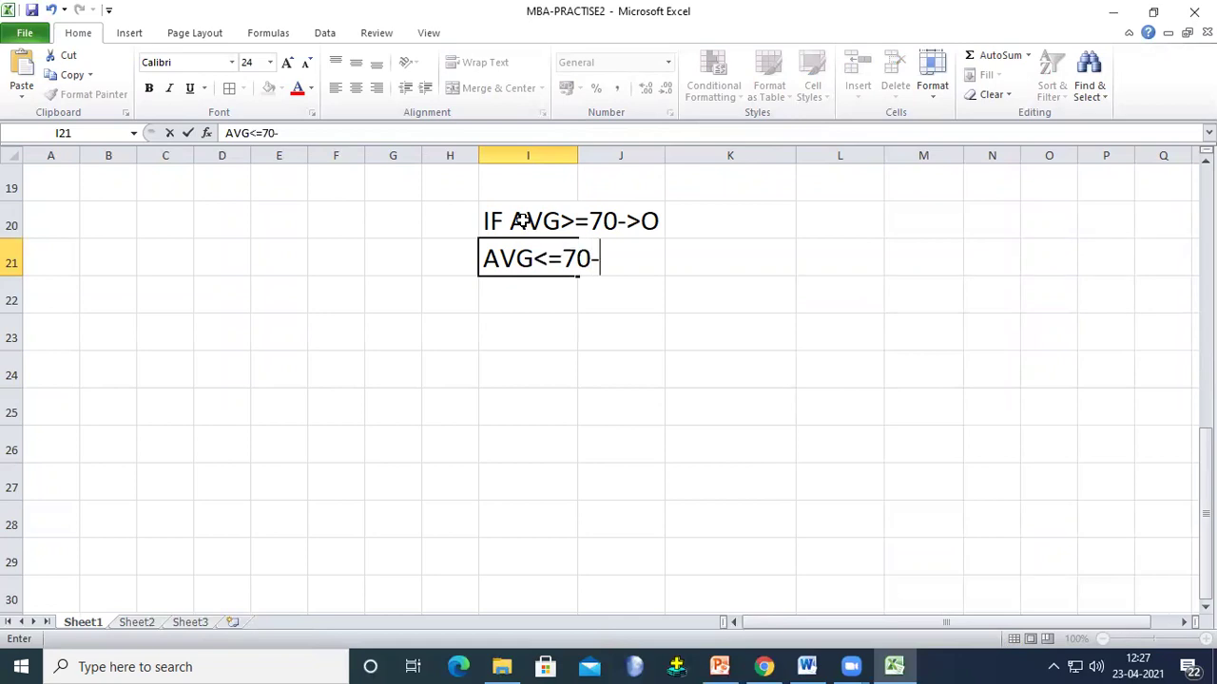
type(">A")
left_click(918, 397)
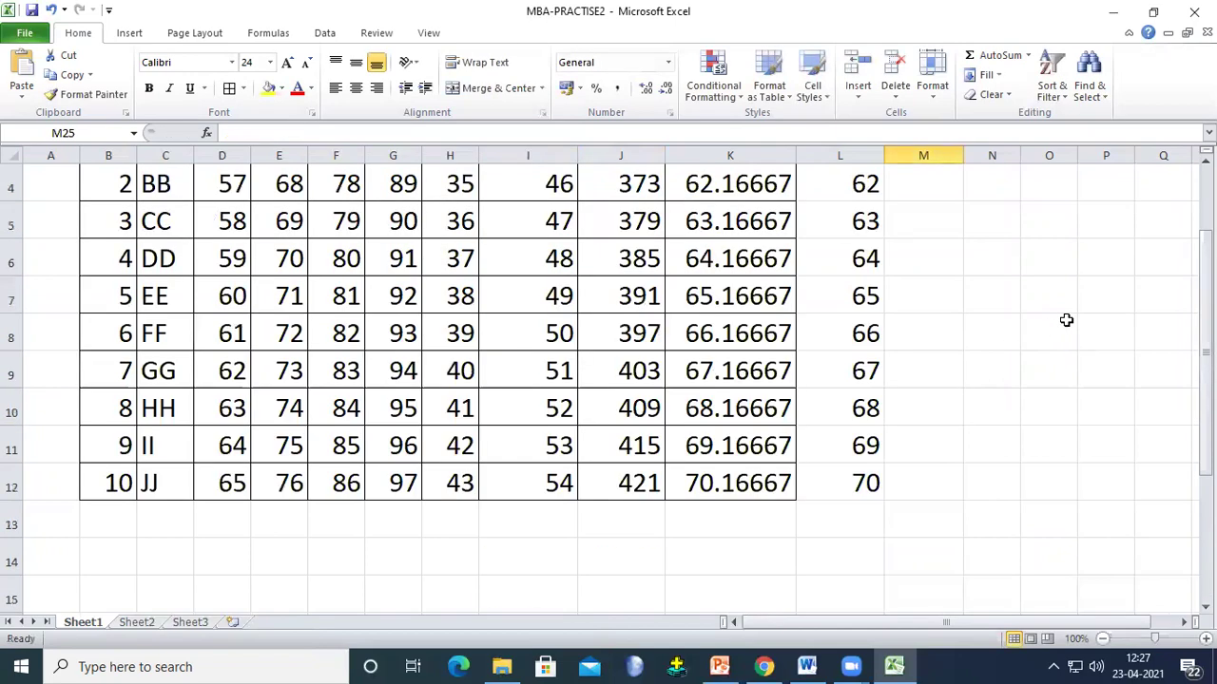
scroll(1040, 329, "up", 6)
left_click(955, 260)
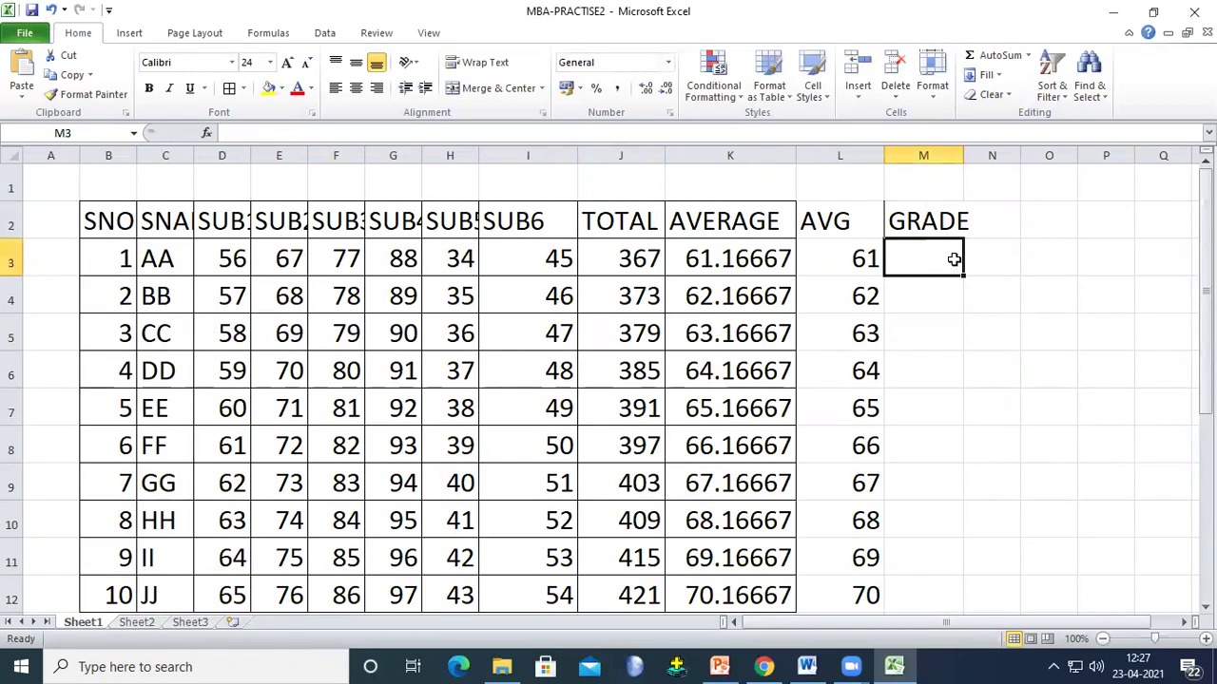
Step: Enter =IF(L3>=70,"O","A") in M3 to grade the first student from their AVG
type("=")
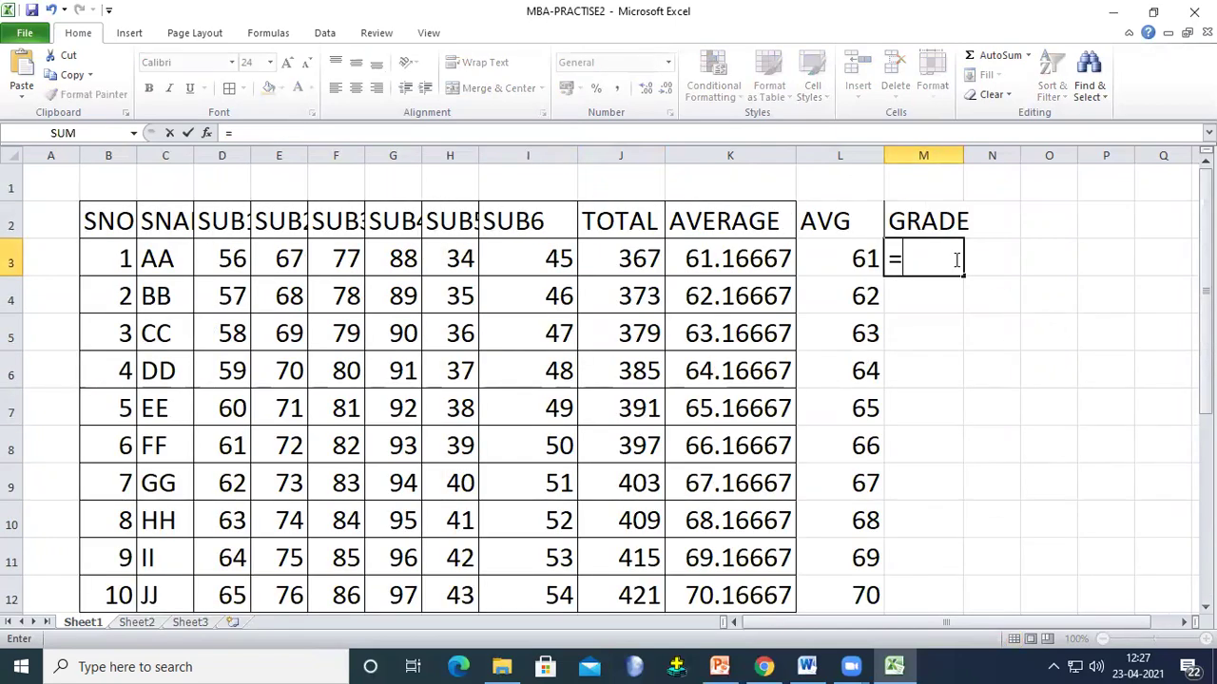
type("IF")
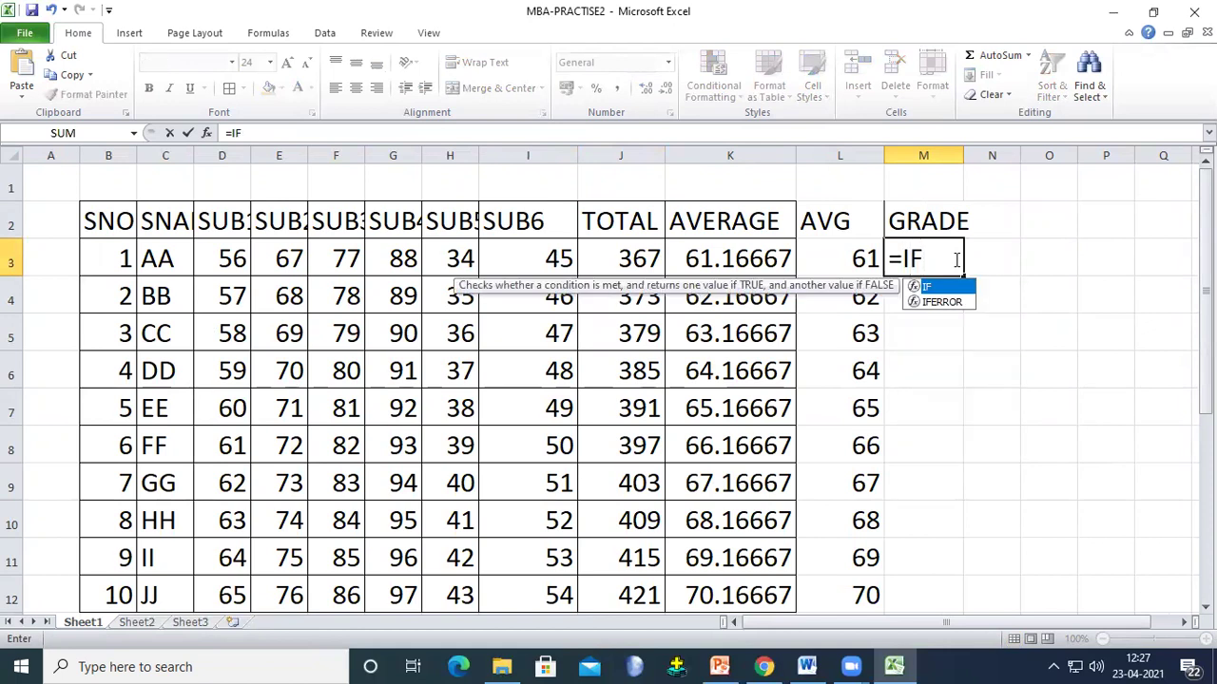
type("(")
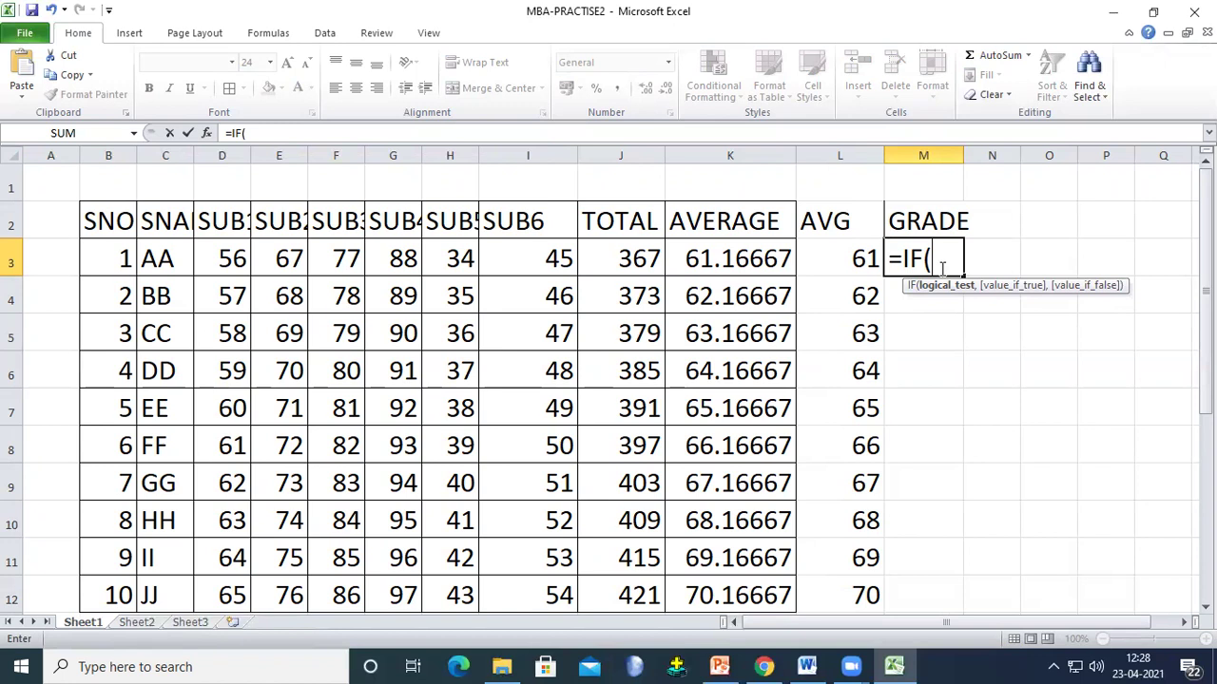
left_click(831, 263)
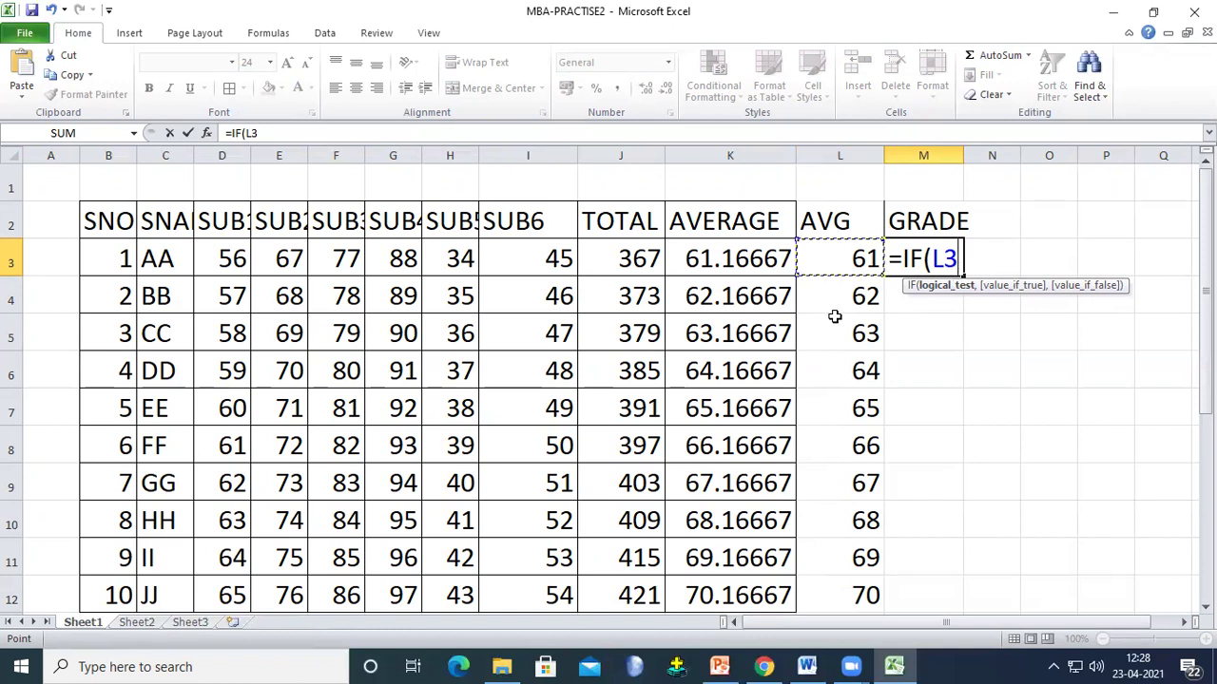
type(">=7")
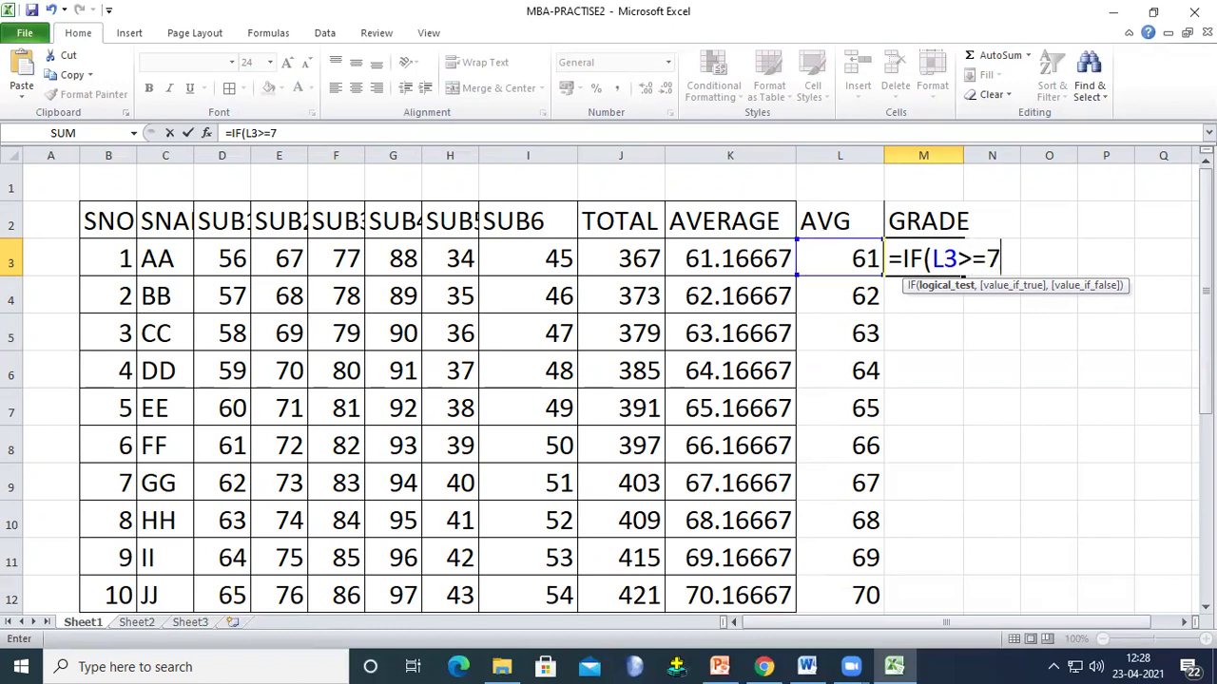
type("0,")
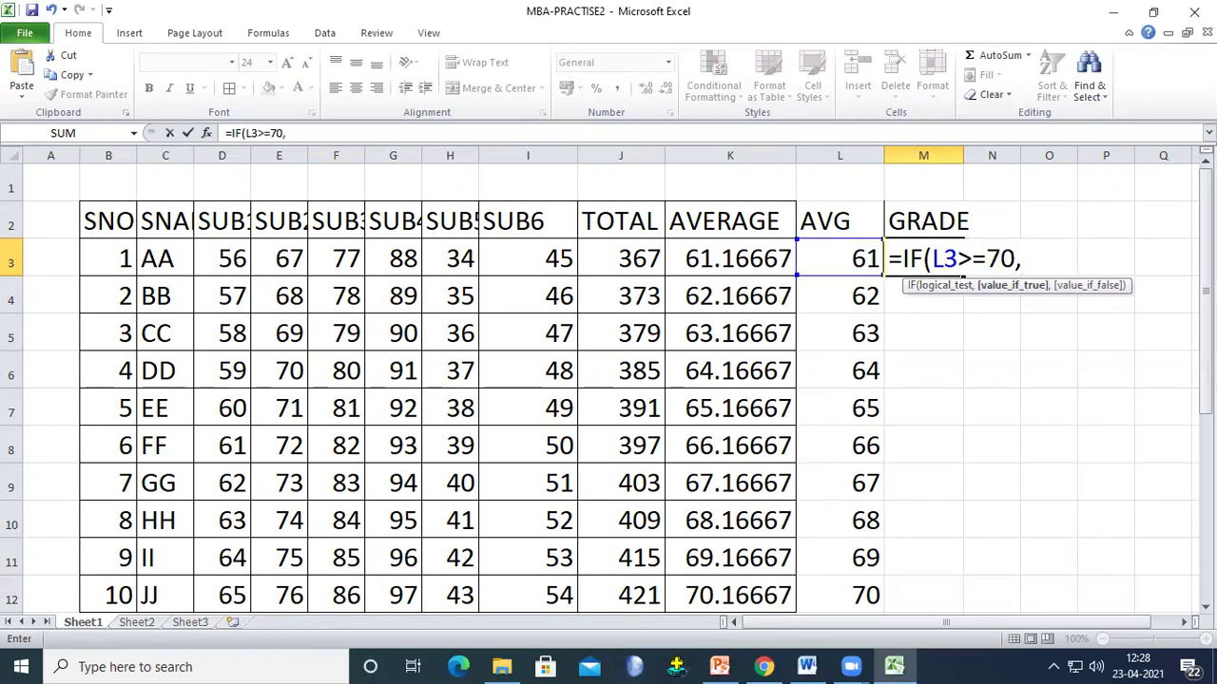
type("\"O\",")
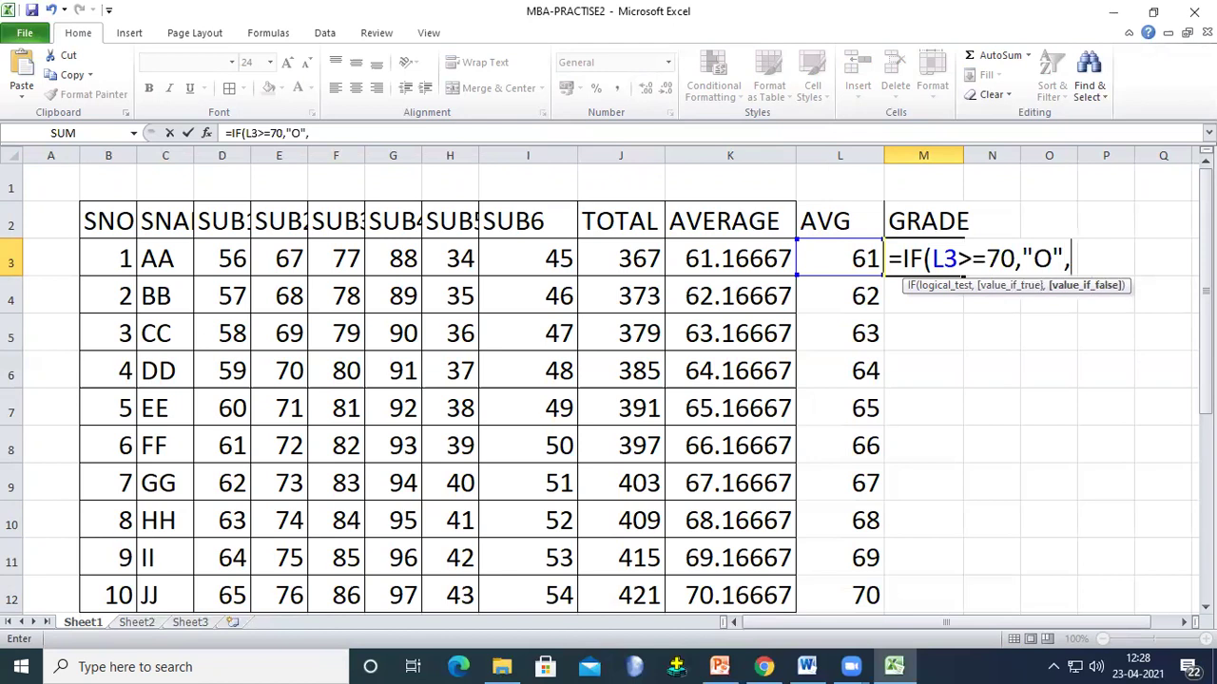
type("\"A\")")
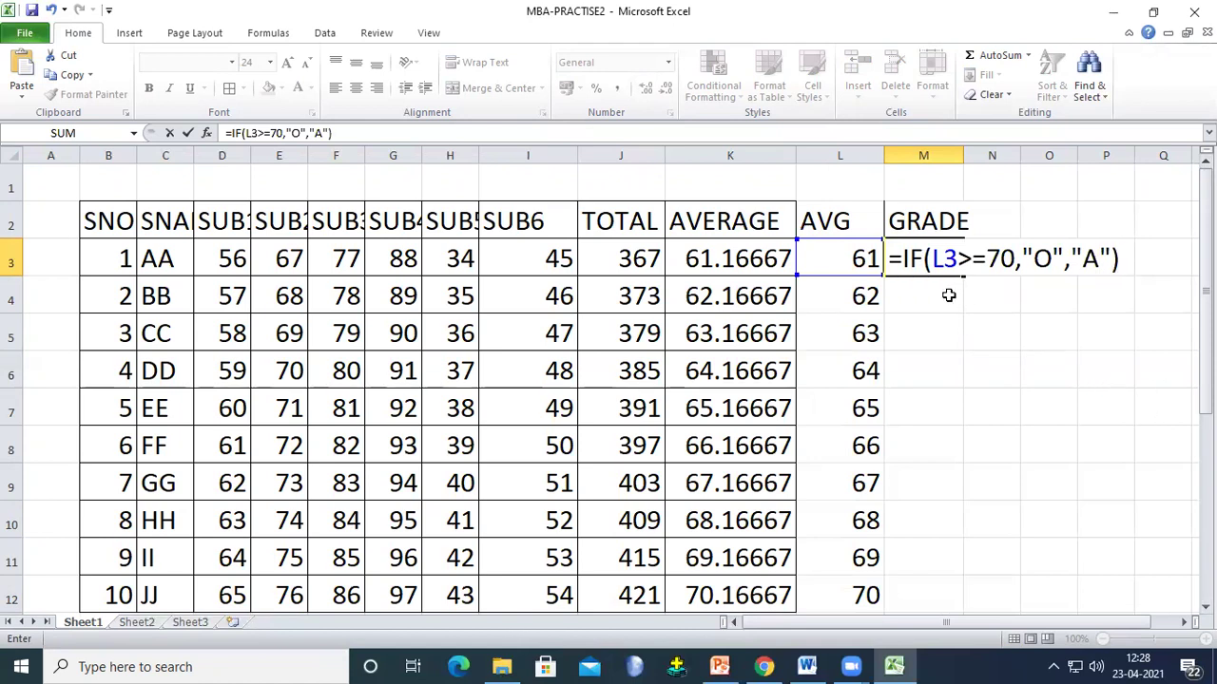
key("Return")
left_click(950, 268)
Step: Fill the grade formula down to M12, giving A for everyone except JJ's O
left_click_drag(953, 268, 989, 516)
left_click(1031, 521)
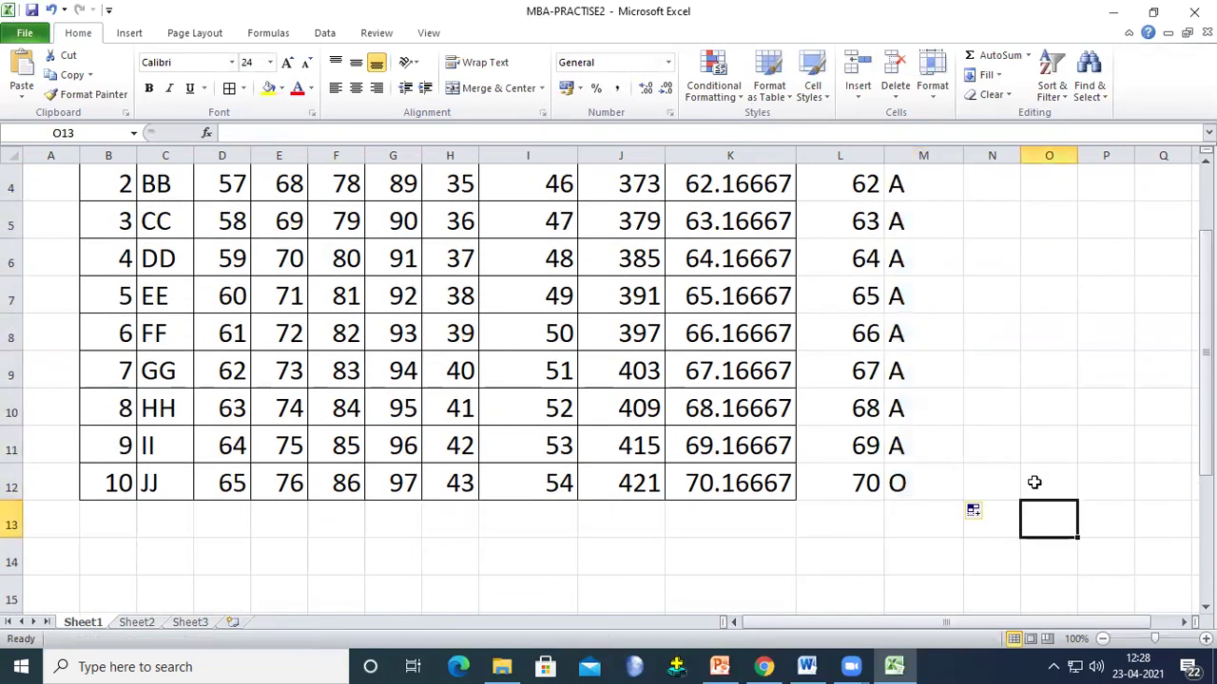
scroll(1018, 380, "up", 1)
left_click_drag(760, 215, 954, 484)
scroll(1160, 426, "up", 1)
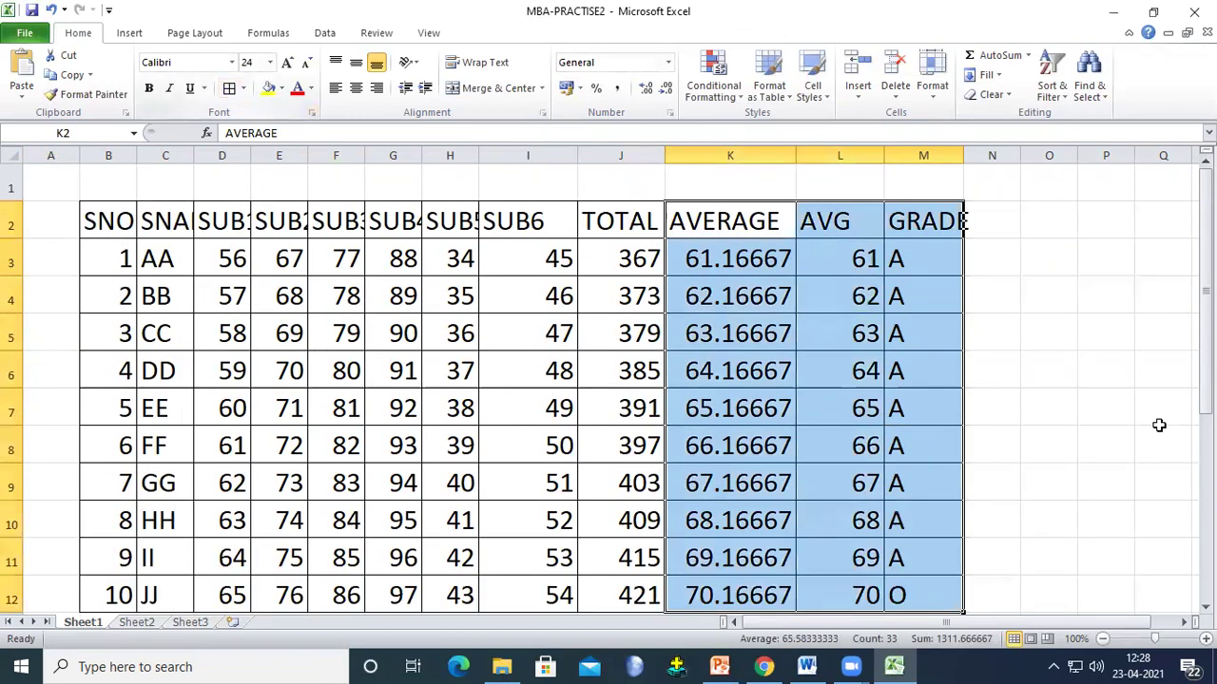
left_click(1086, 403)
Step: Widen columns M and N and enter GRADE in N2
left_click_drag(966, 161, 973, 161)
left_click(1007, 222)
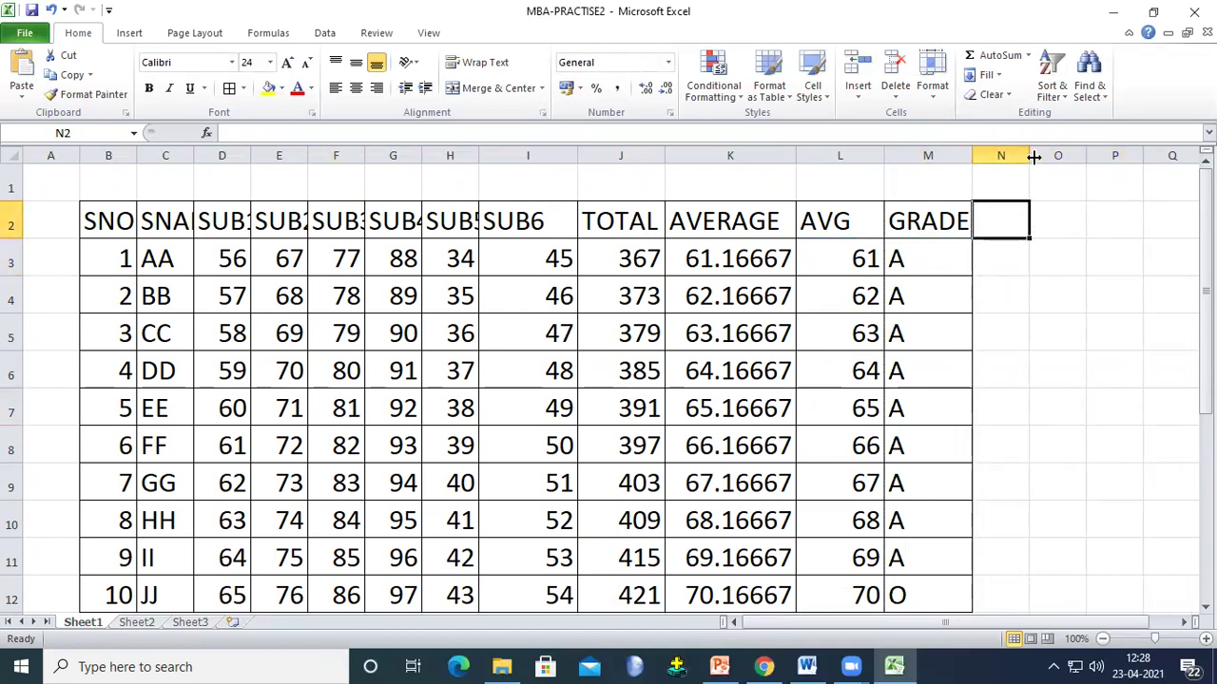
left_click_drag(1025, 161, 1066, 166)
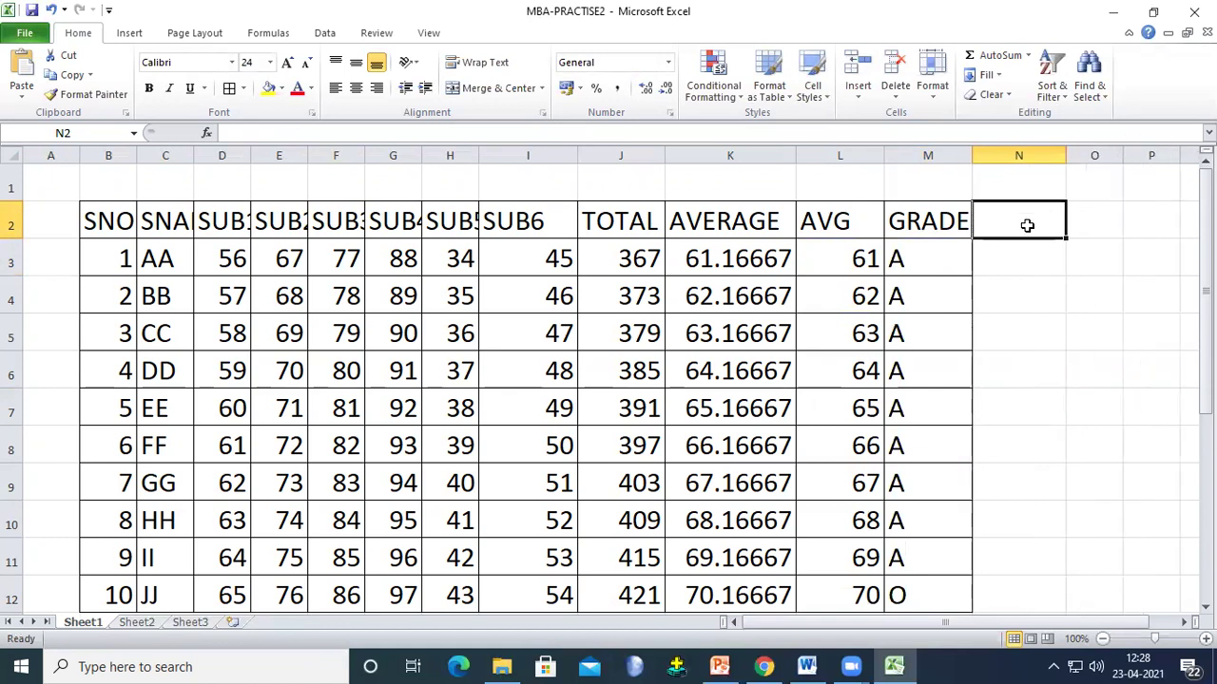
type("GRADE")
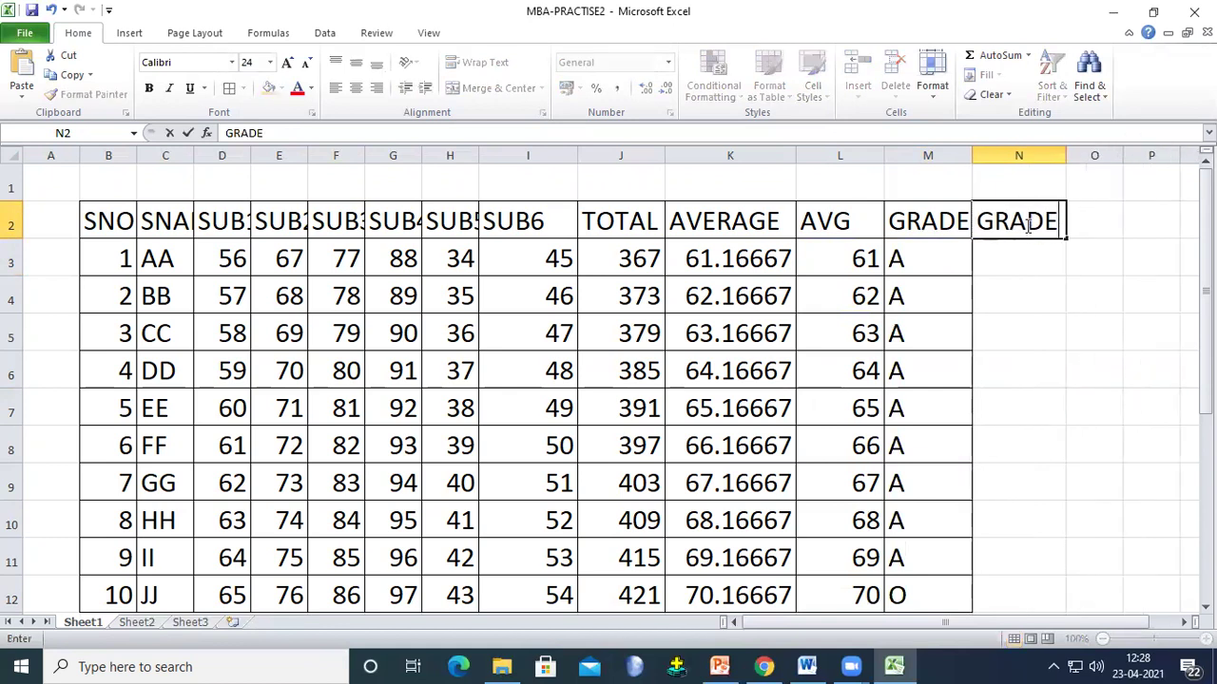
left_click(992, 258)
scroll(835, 547, "down", 6)
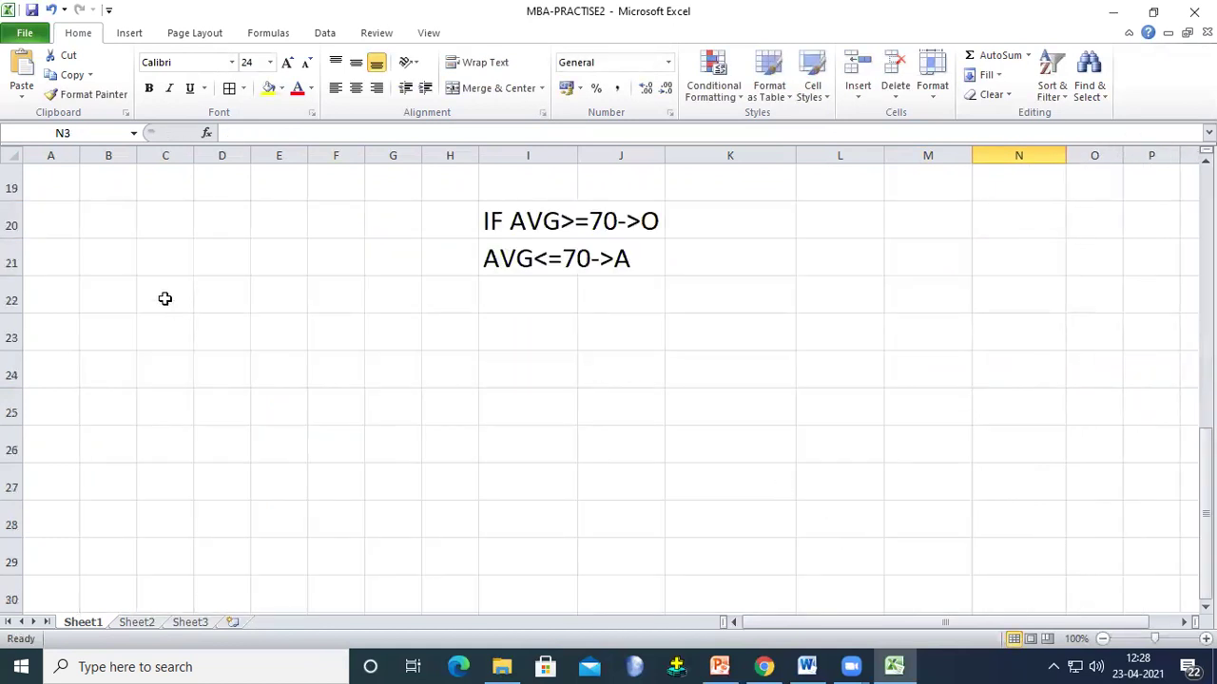
Step: Type the grading note 'IF THE AVG>=70-->O' in F22
left_click(307, 312)
type("I")
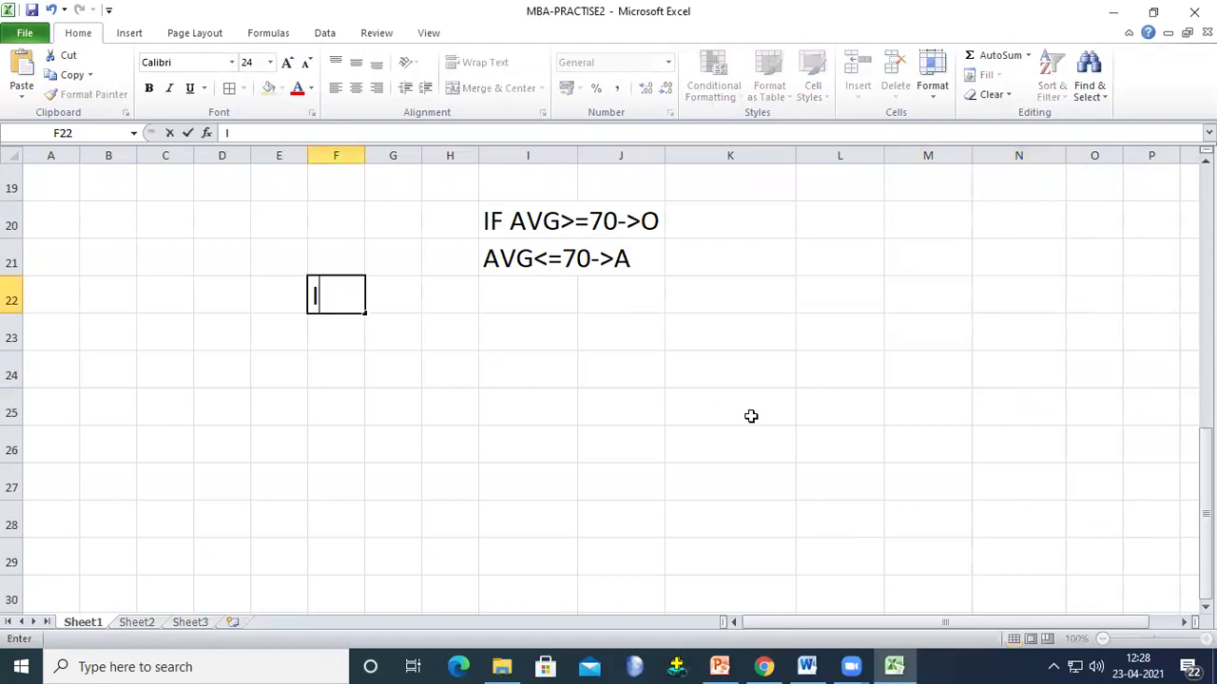
type("F THE AVG")
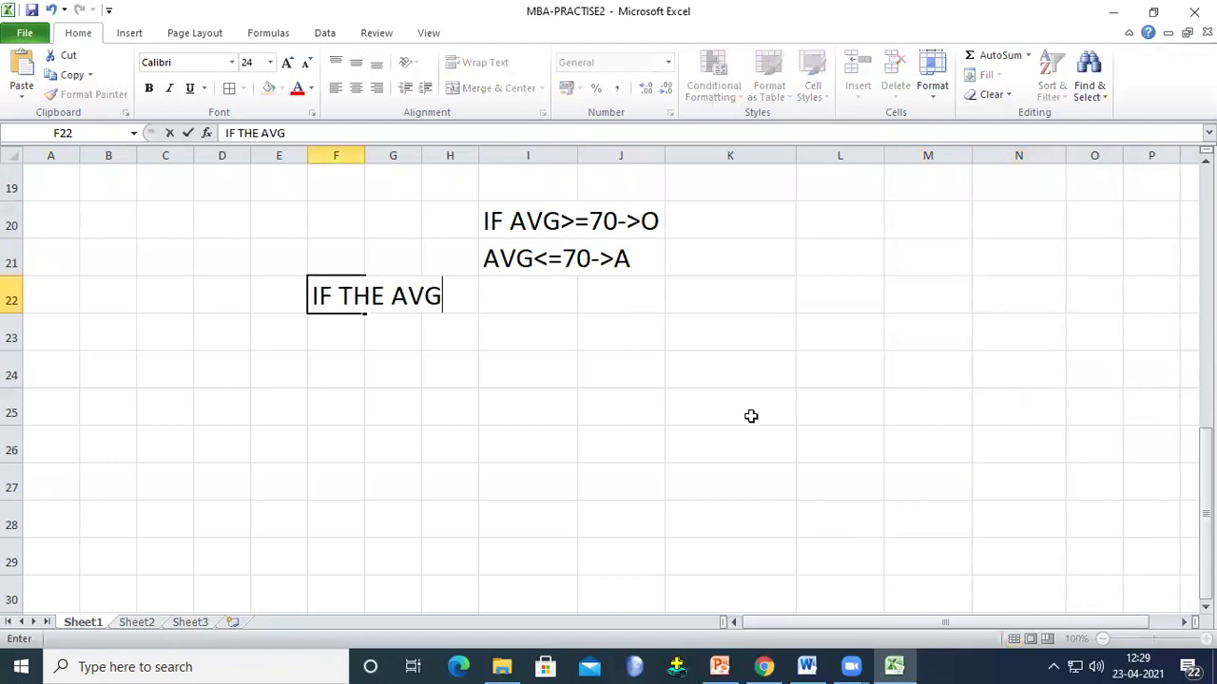
type(">=70-->O")
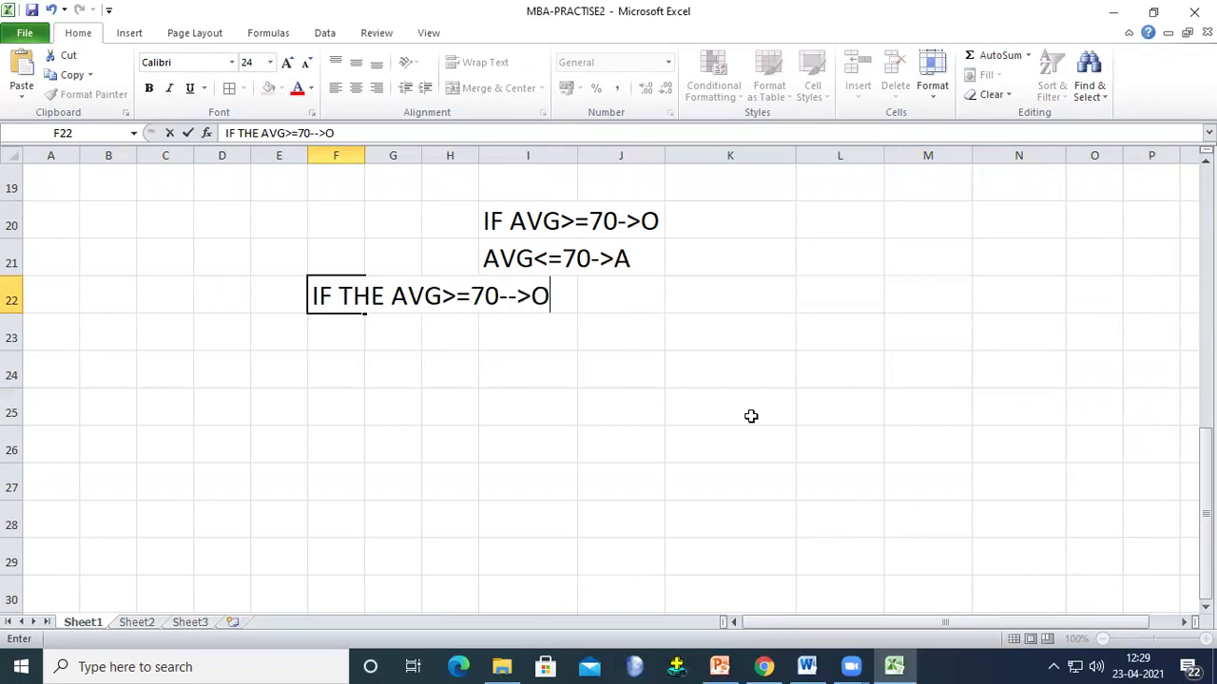
key("Return")
Step: Write the A-band note in F23, correcting its bounds to AVG>=60 & AVG<70---A
type("AV")
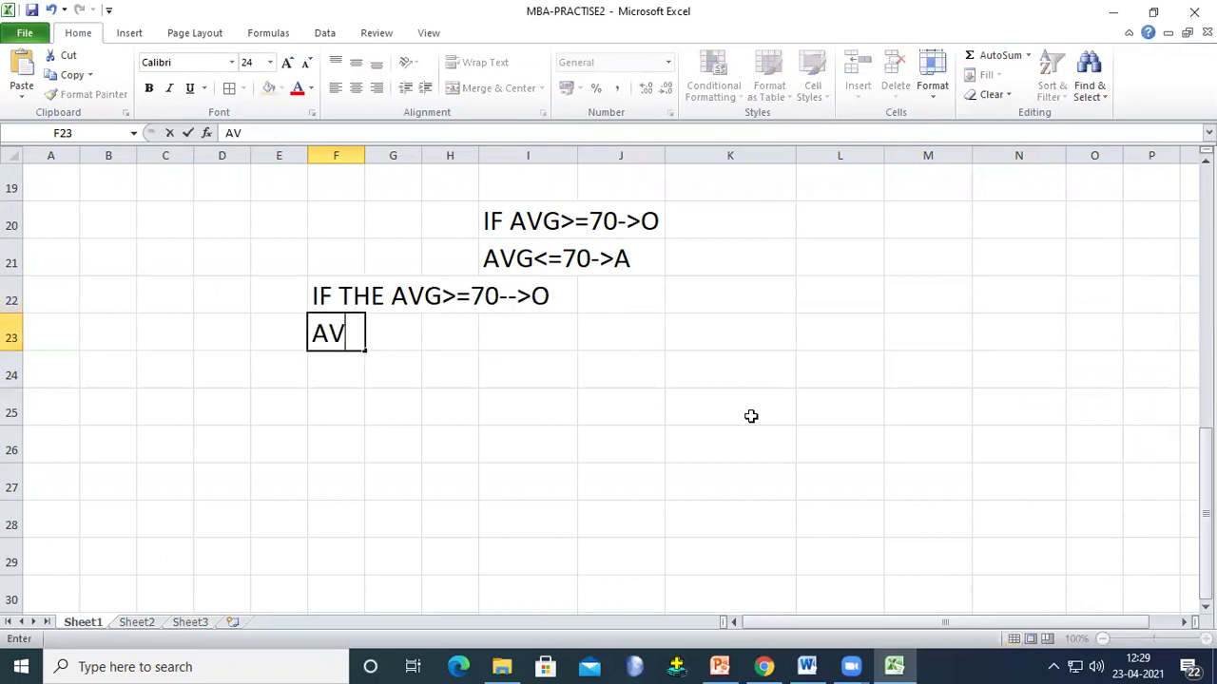
type("G>=50 &")
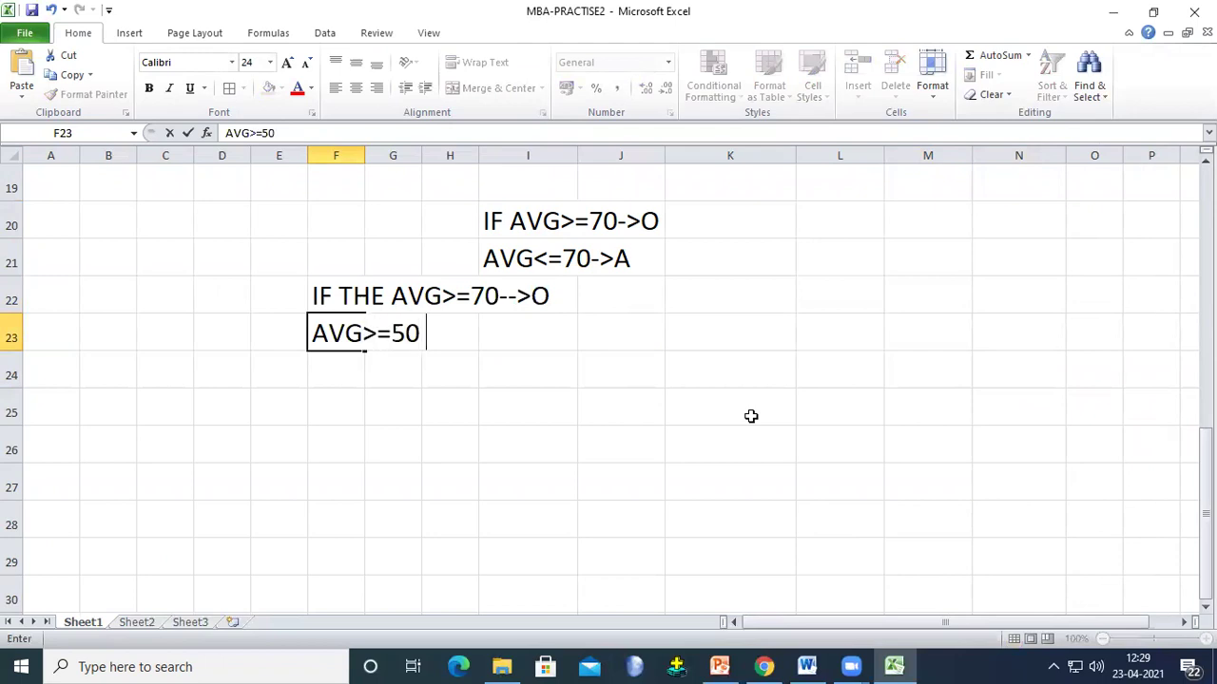
type(" AVG<6")
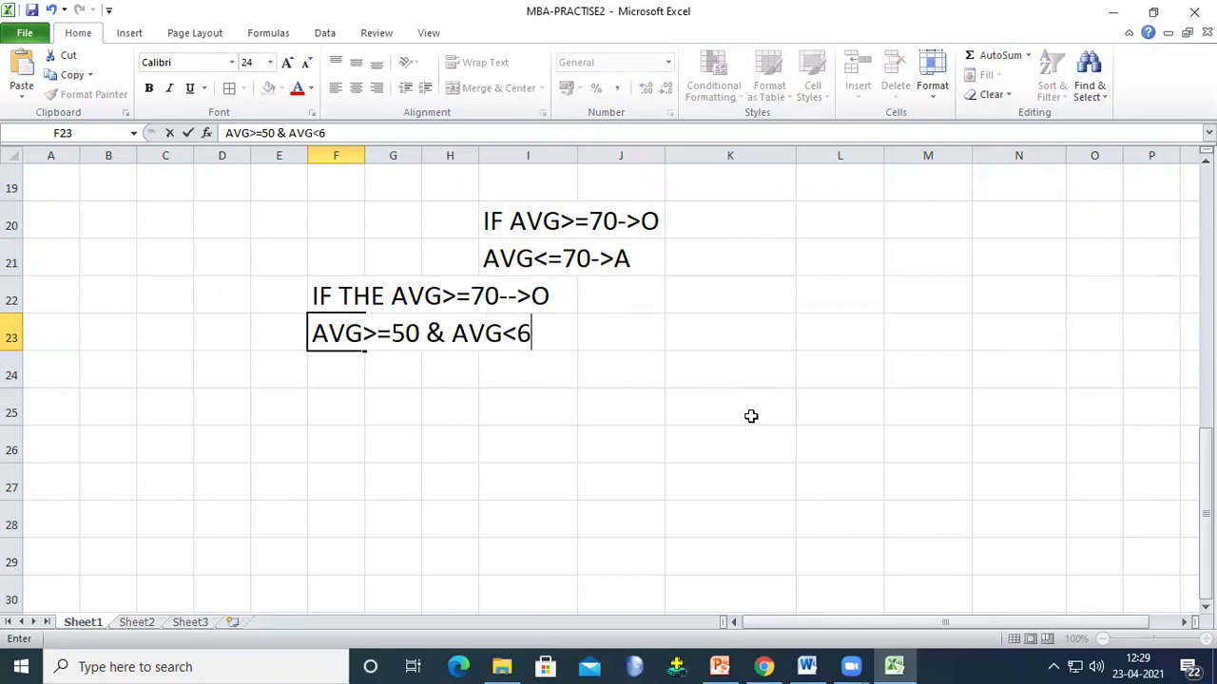
type("0---")
left_click(406, 335)
key("BackSpace")
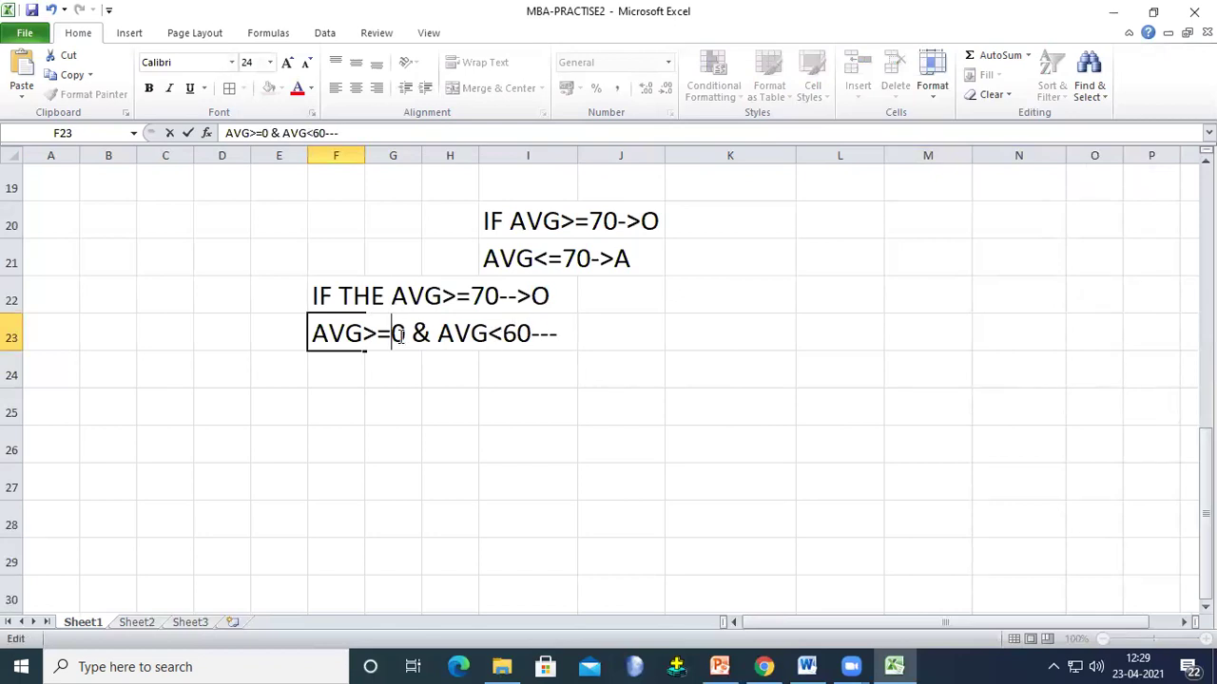
type("6")
left_click(522, 340)
key("Delete")
type("7")
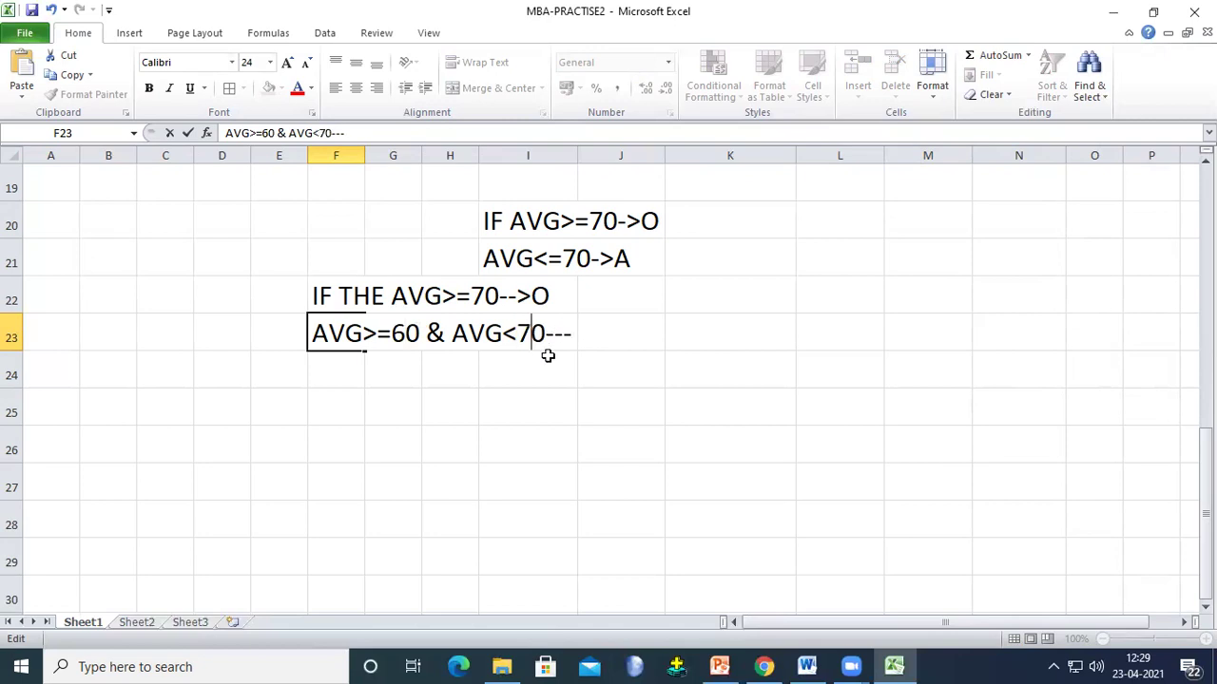
left_click(589, 336)
left_click(481, 339)
left_click(324, 328)
left_click(361, 133)
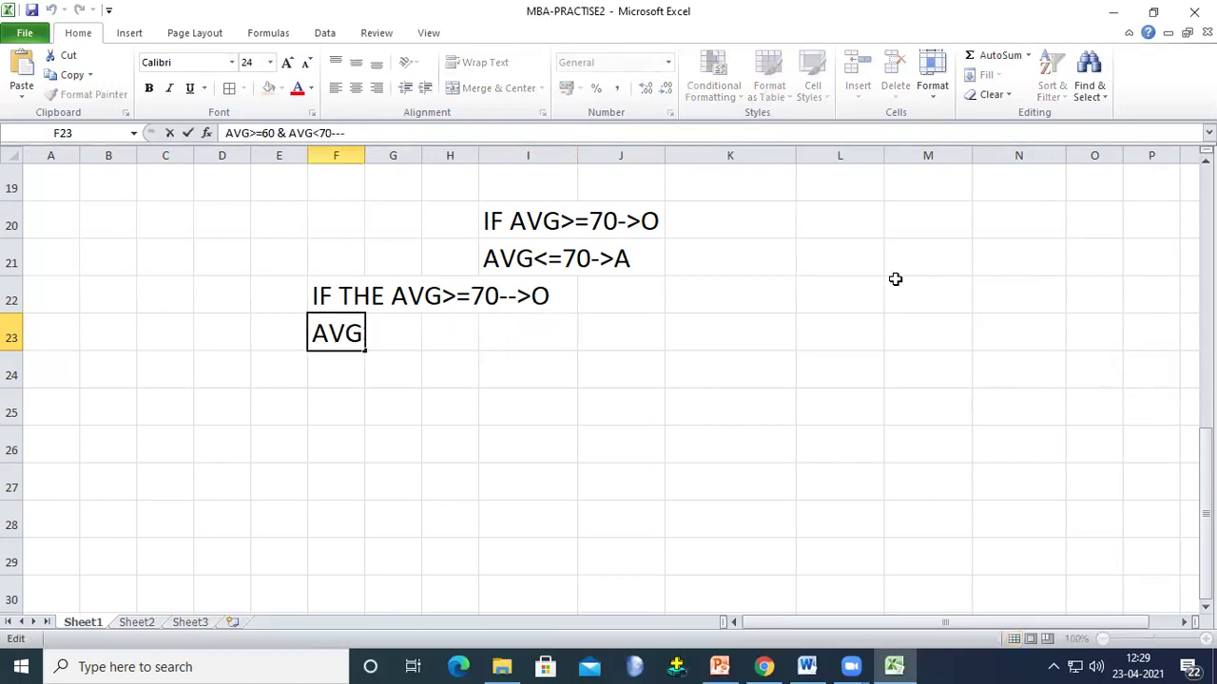
type("A")
left_click(337, 369)
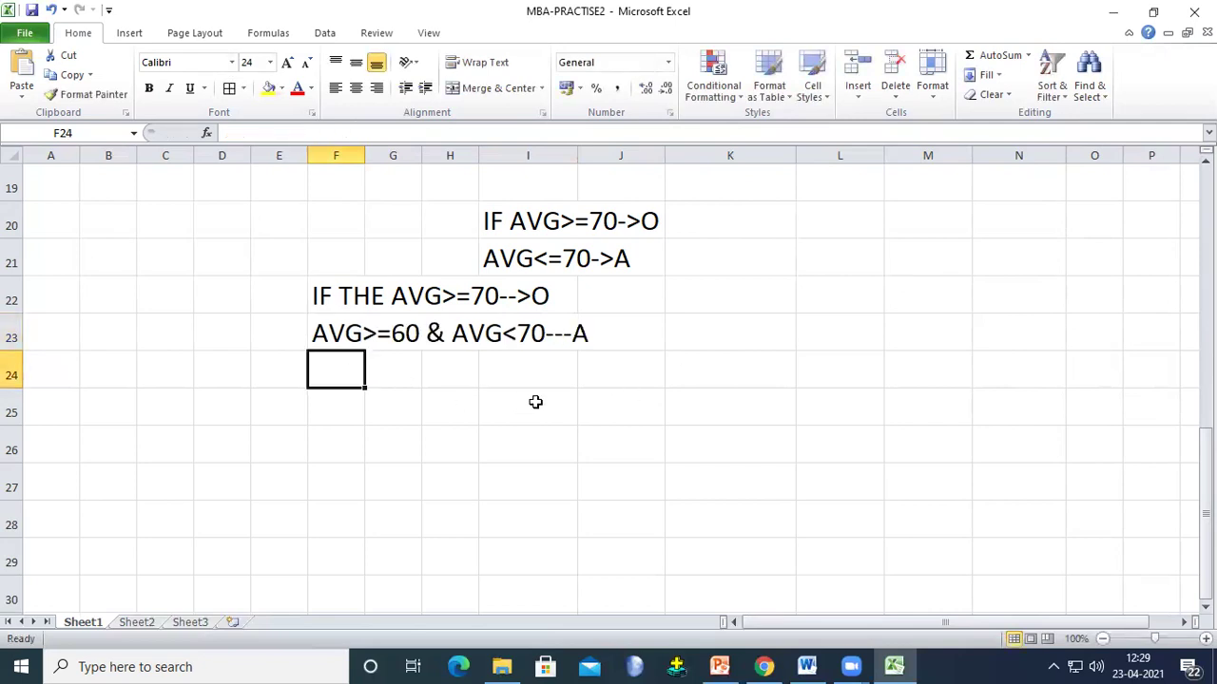
Step: Add notes 'AVG>=50 & AVG<60-B' in F24 and 'AVG<50--->C' in F25
type("AVG>")
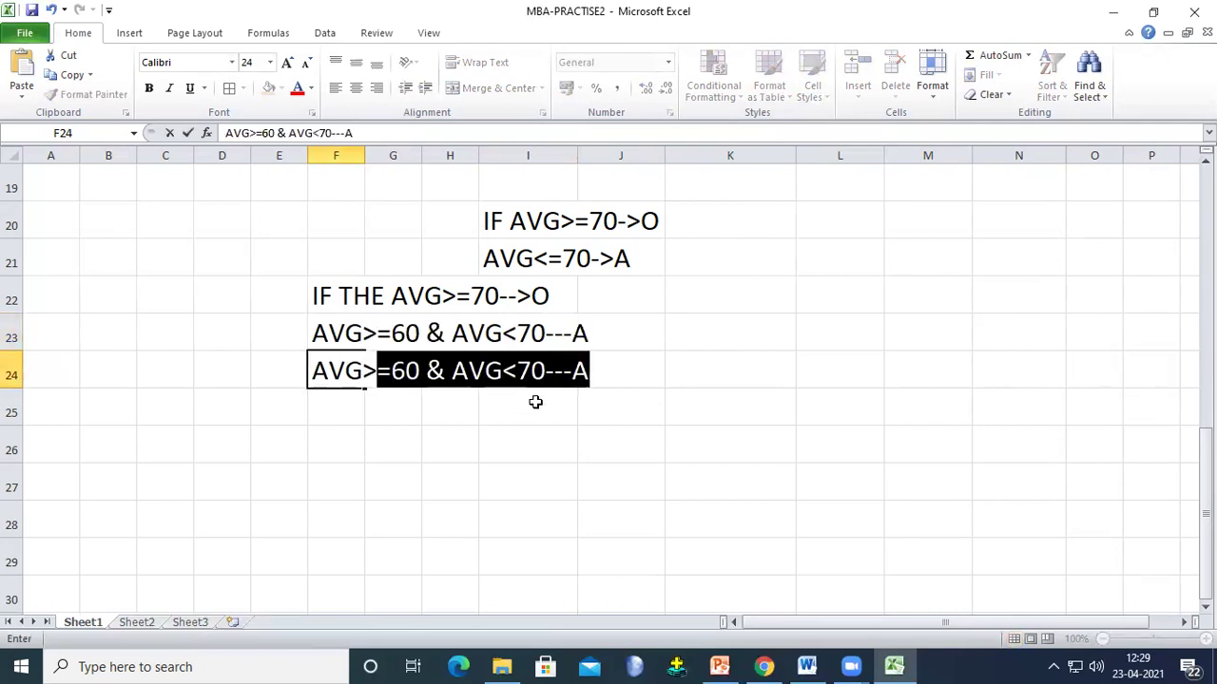
type("=50 & AVG")
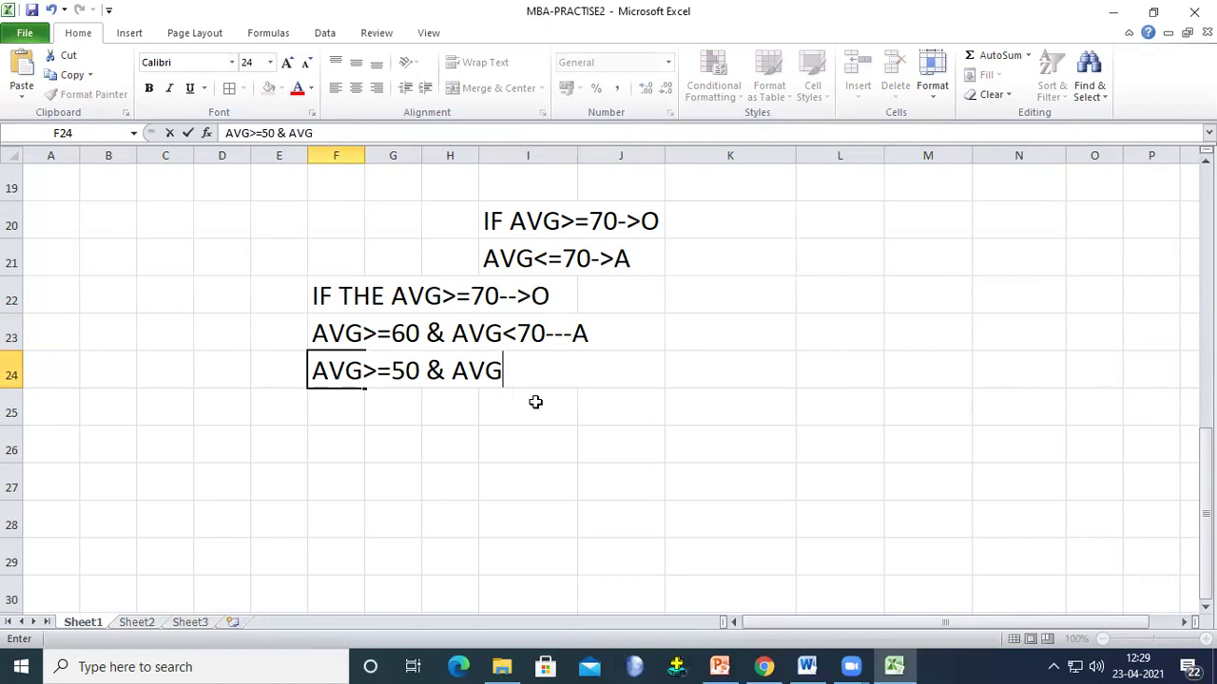
type("<")
type("0-B")
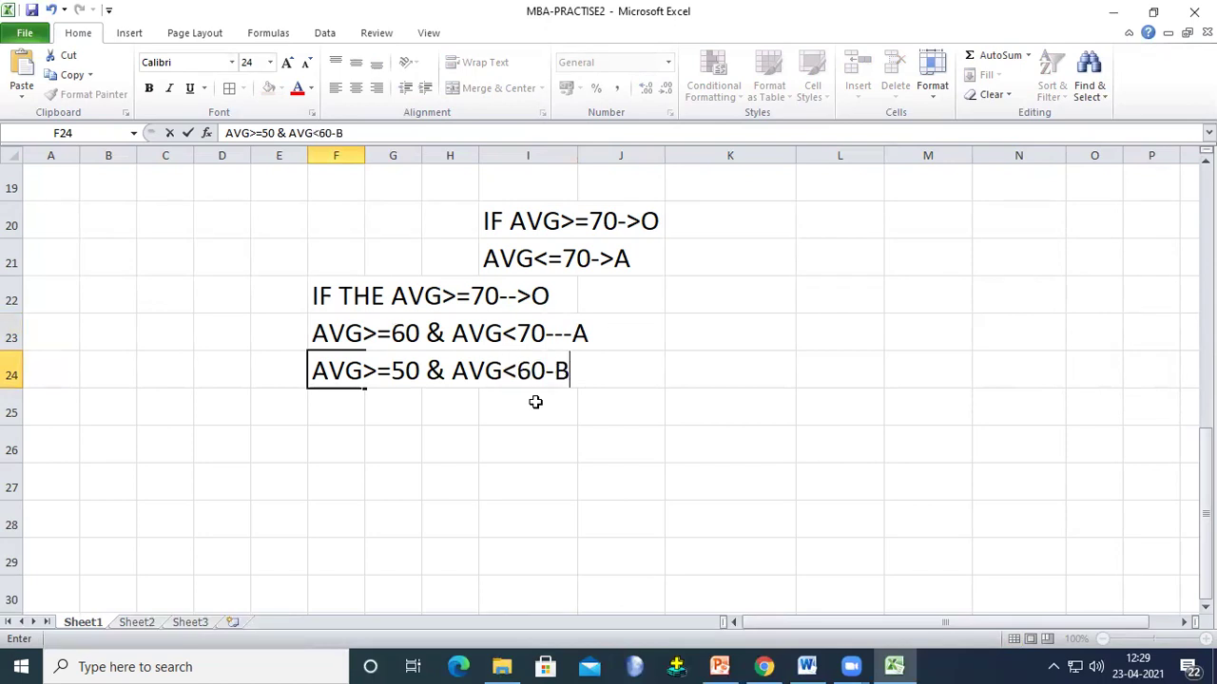
key("Return")
type("AV")
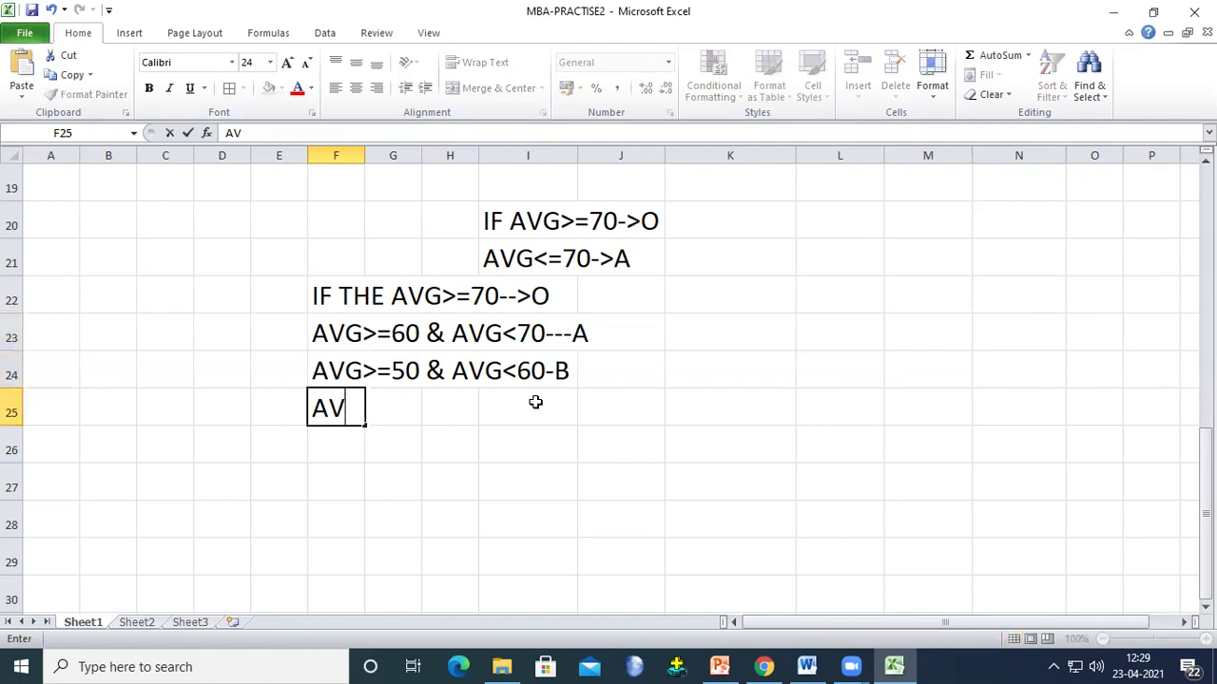
type("G<50---")
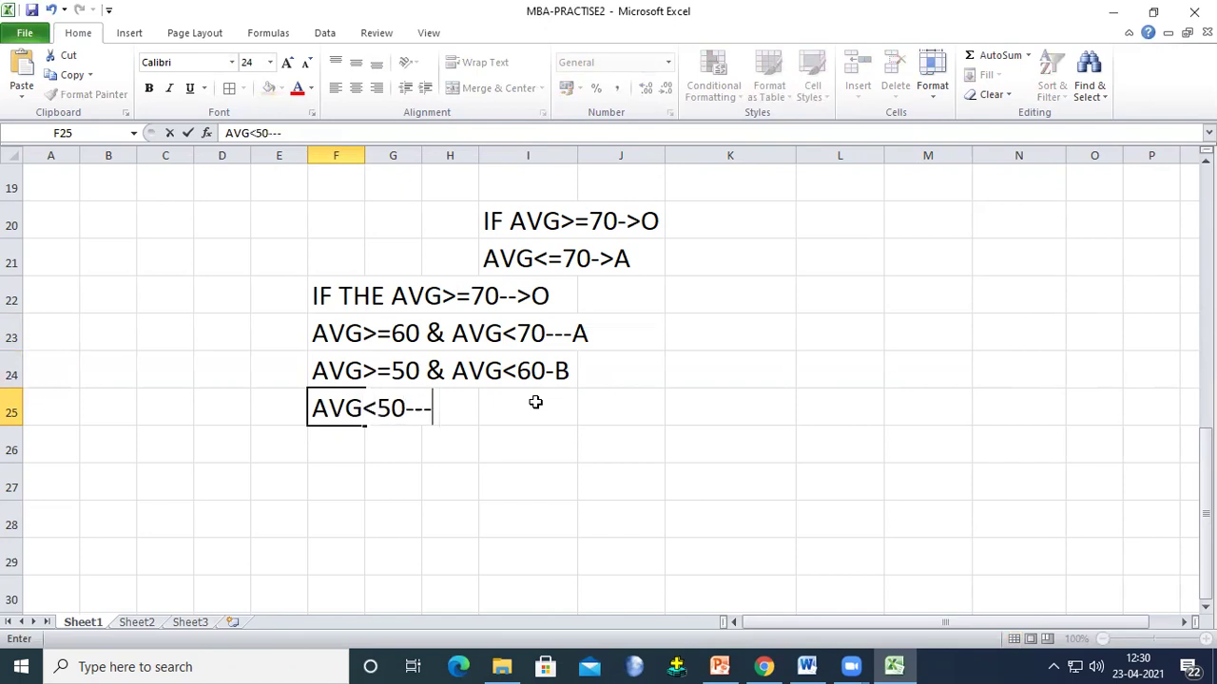
type(">C")
Step: Complete the F25 note 'AVG<50--->C' and save the MBA-PRACTISE2 workbook
left_click(32, 11)
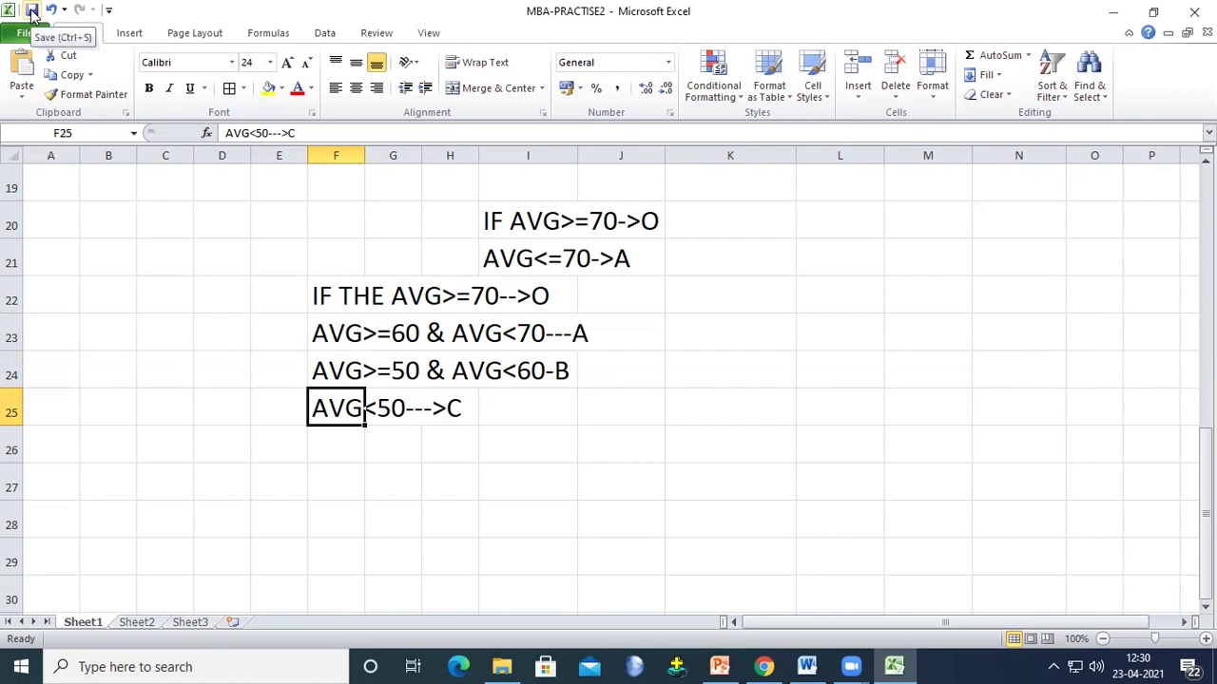
left_click(23, 36)
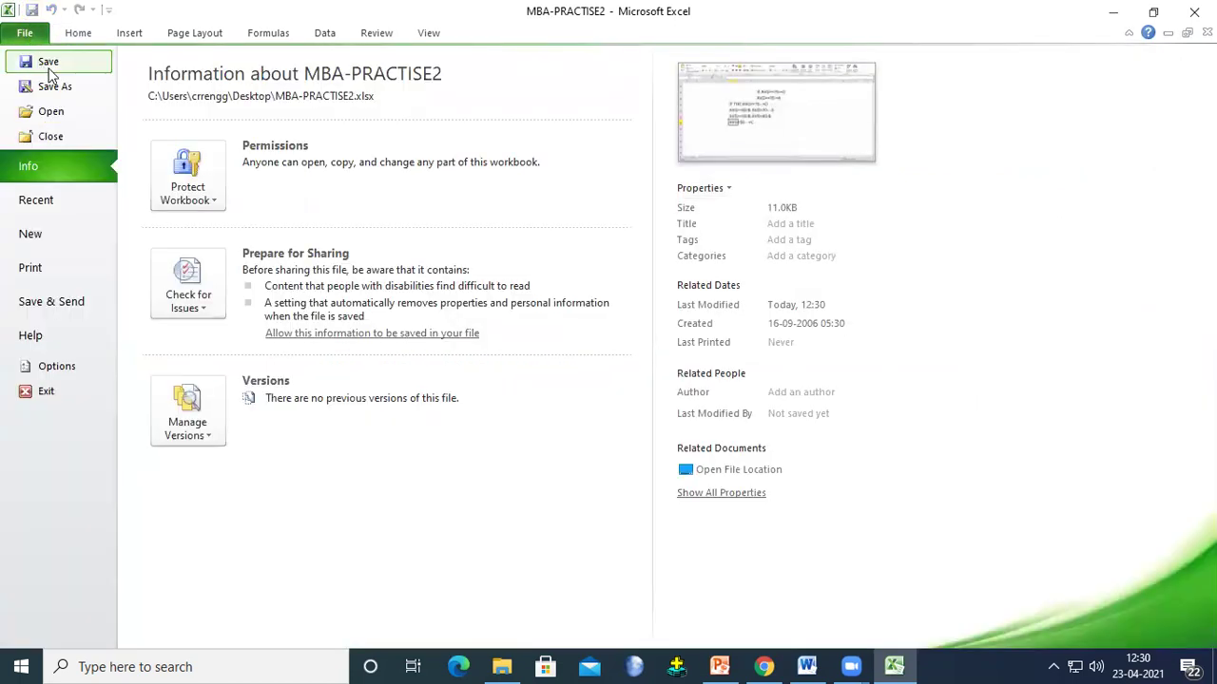
left_click(53, 62)
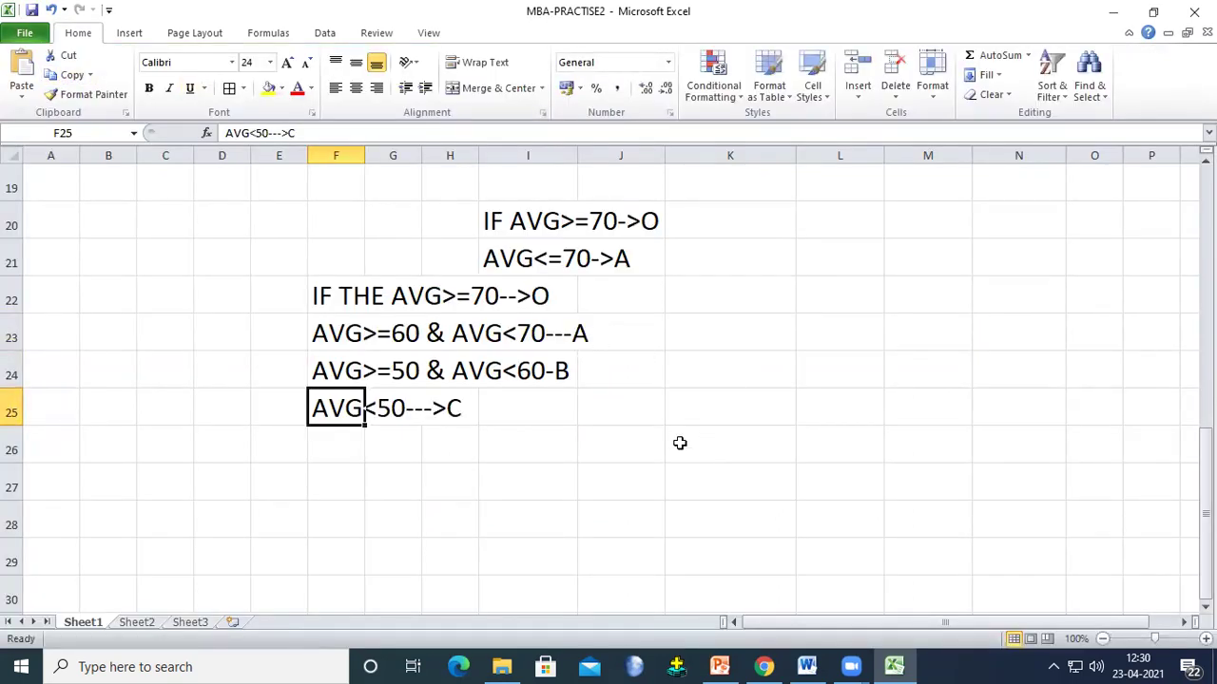
left_click(11, 35)
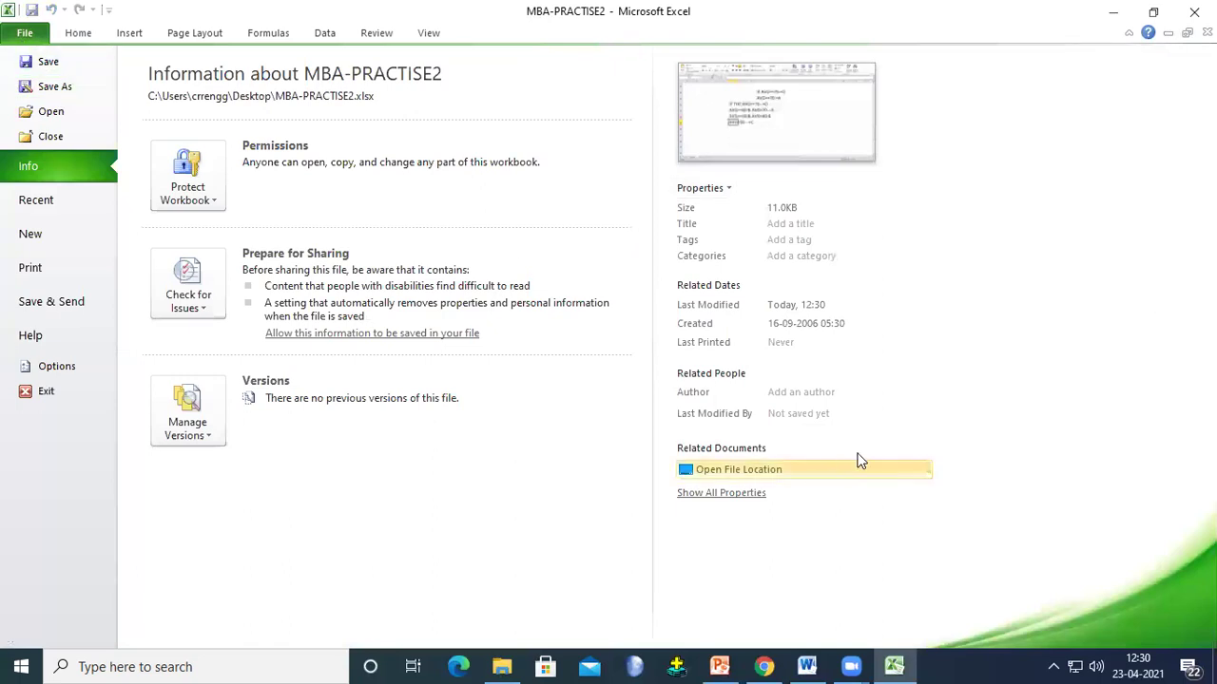
left_click(43, 63)
scroll(568, 425, "up", 6)
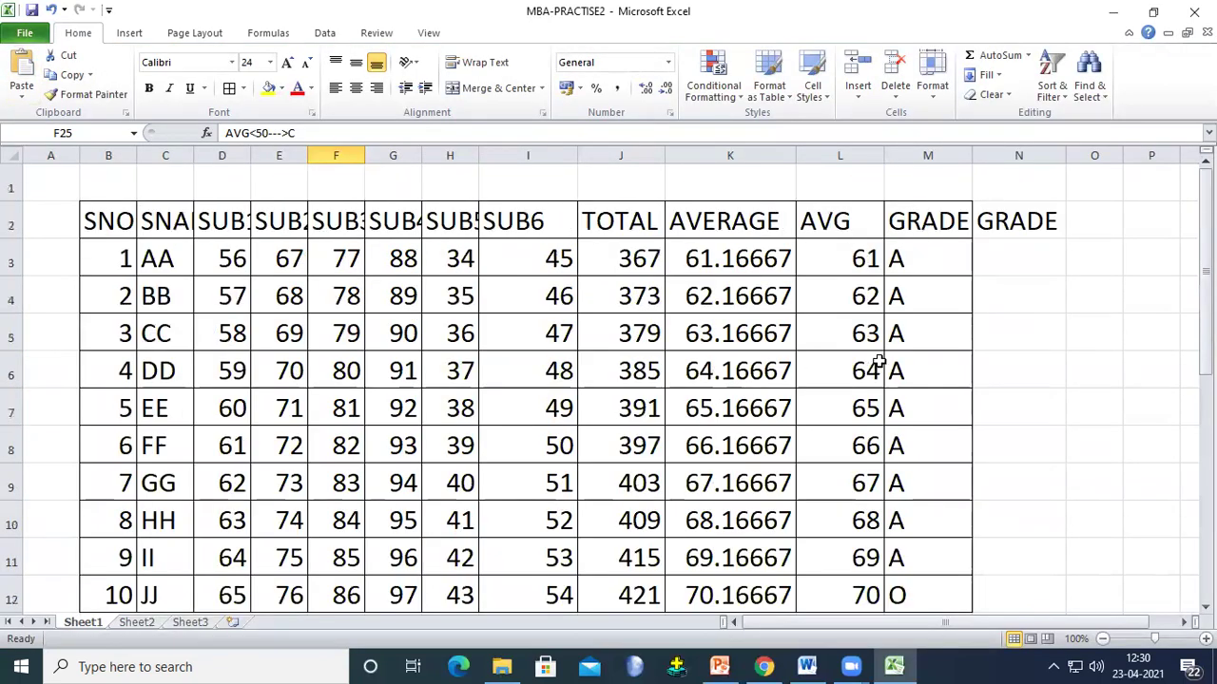
Step: Widen column N and enter =IF(L3<50,"C",IF(L3<60,"B",IF(L3<70,"A","O"))) in N3
left_click(1058, 273)
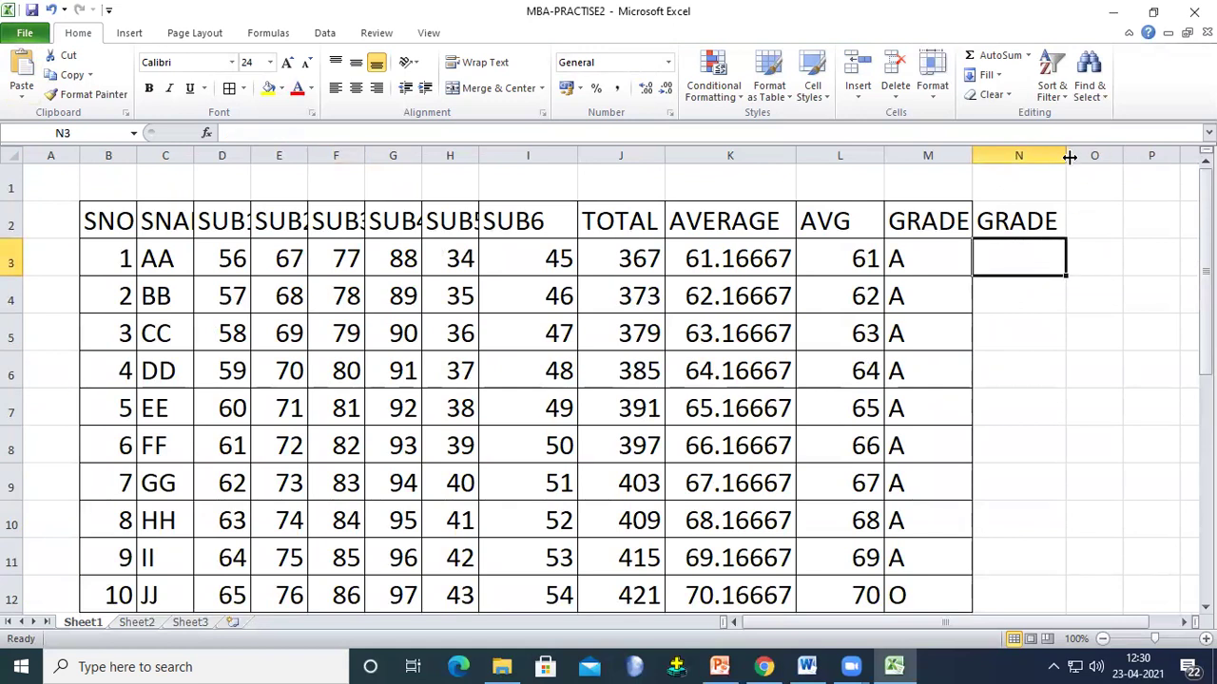
left_click_drag(1065, 158, 1082, 156)
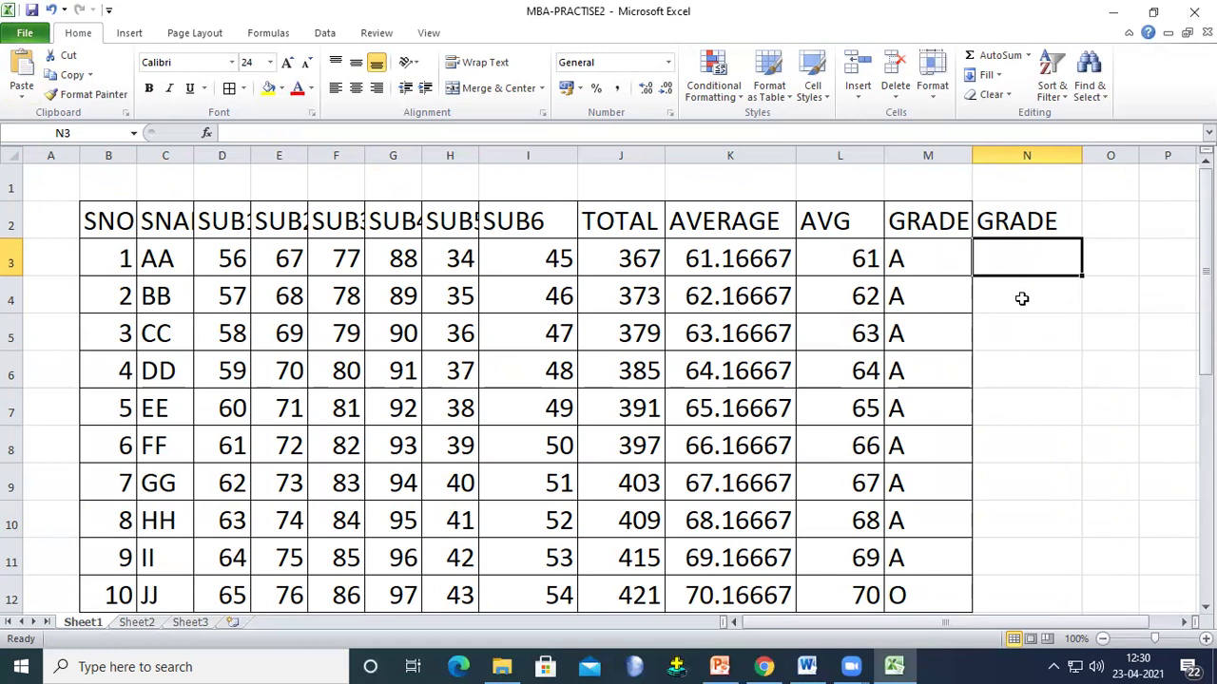
type("=IF")
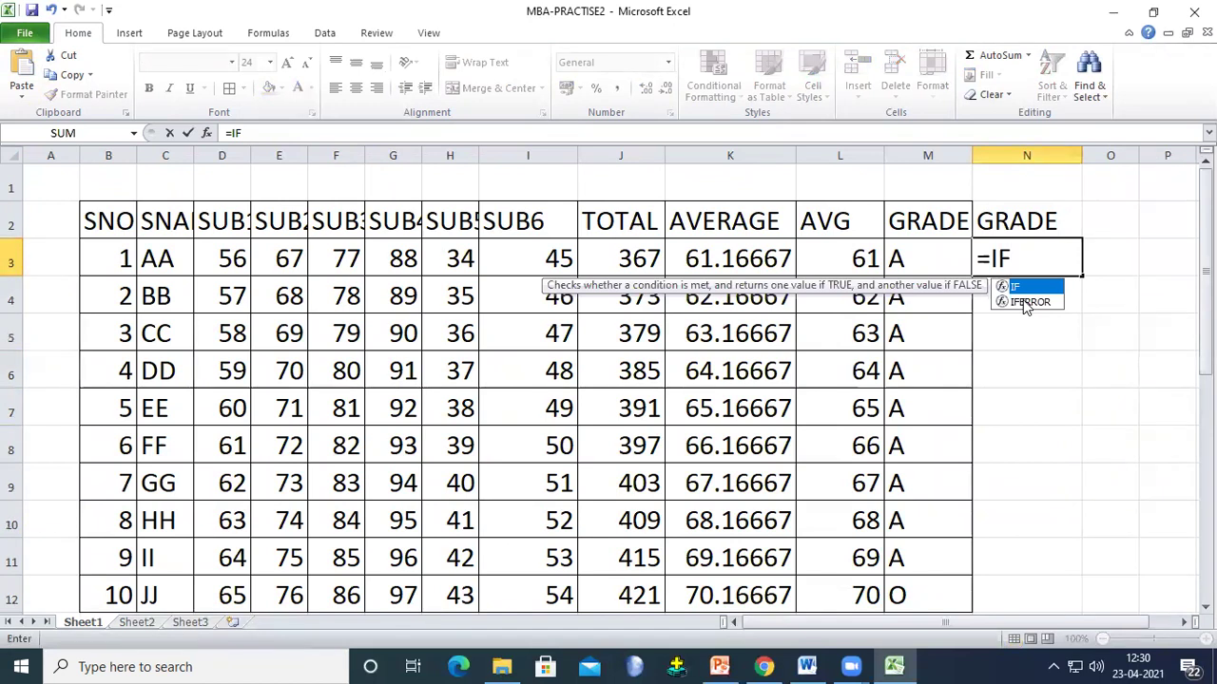
type("(")
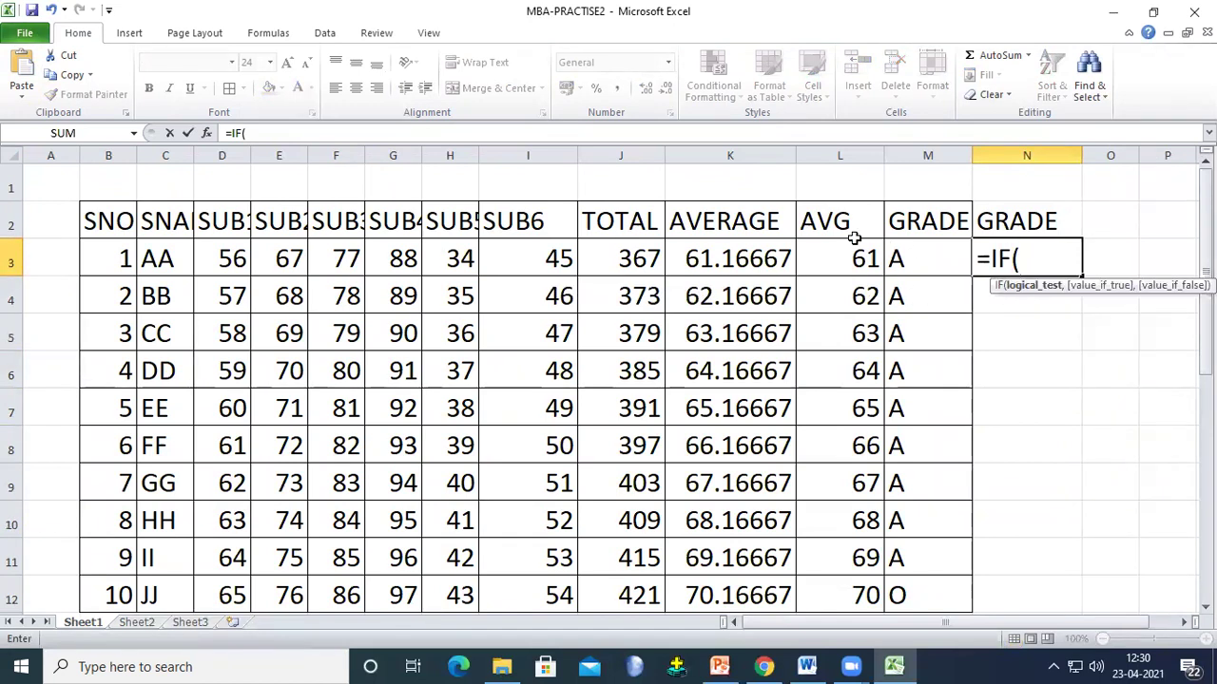
left_click(837, 272)
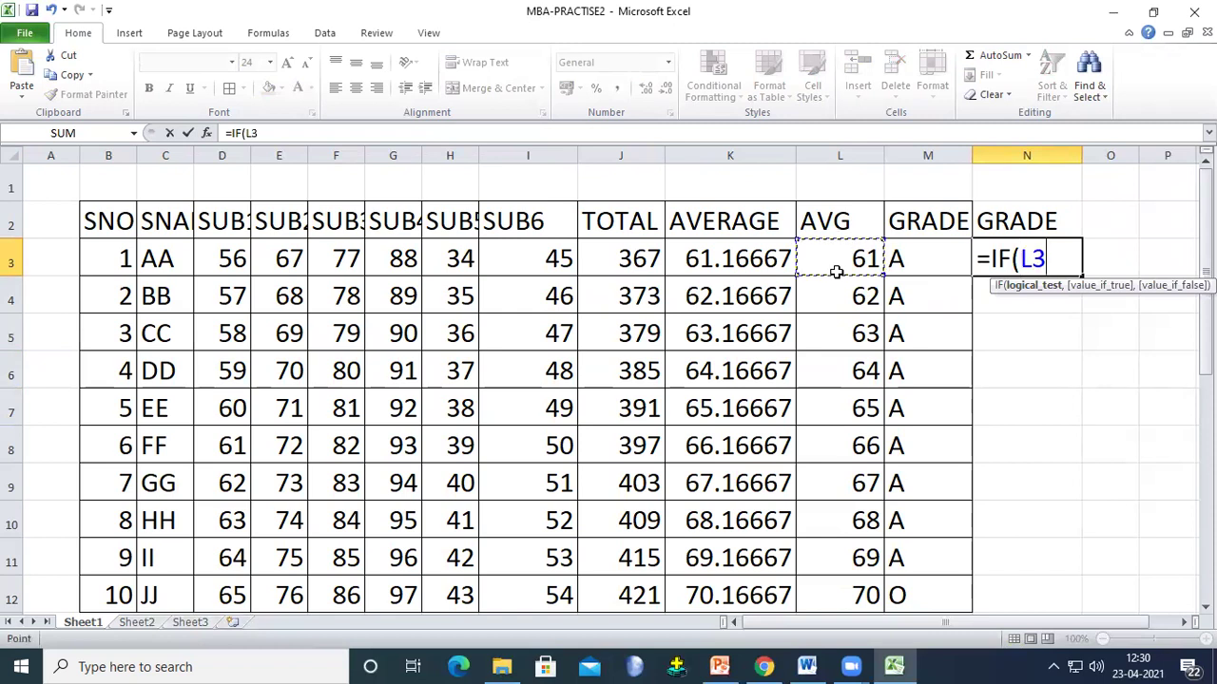
type("<50,")
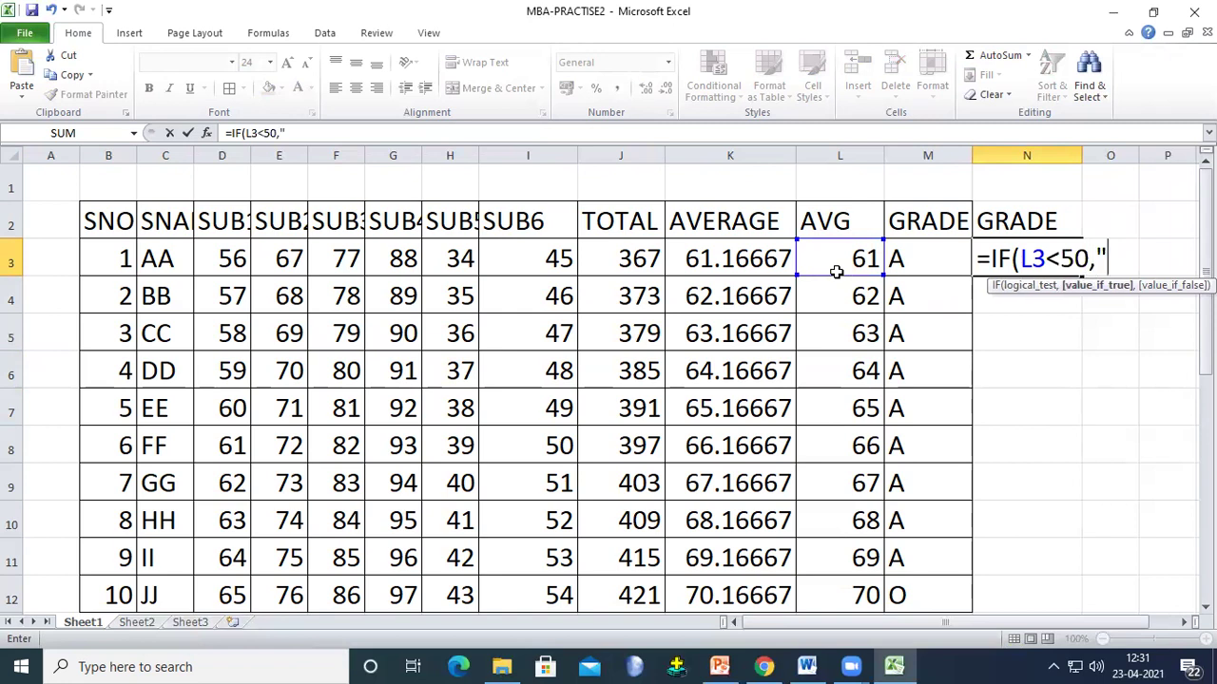
type("\"C\",")
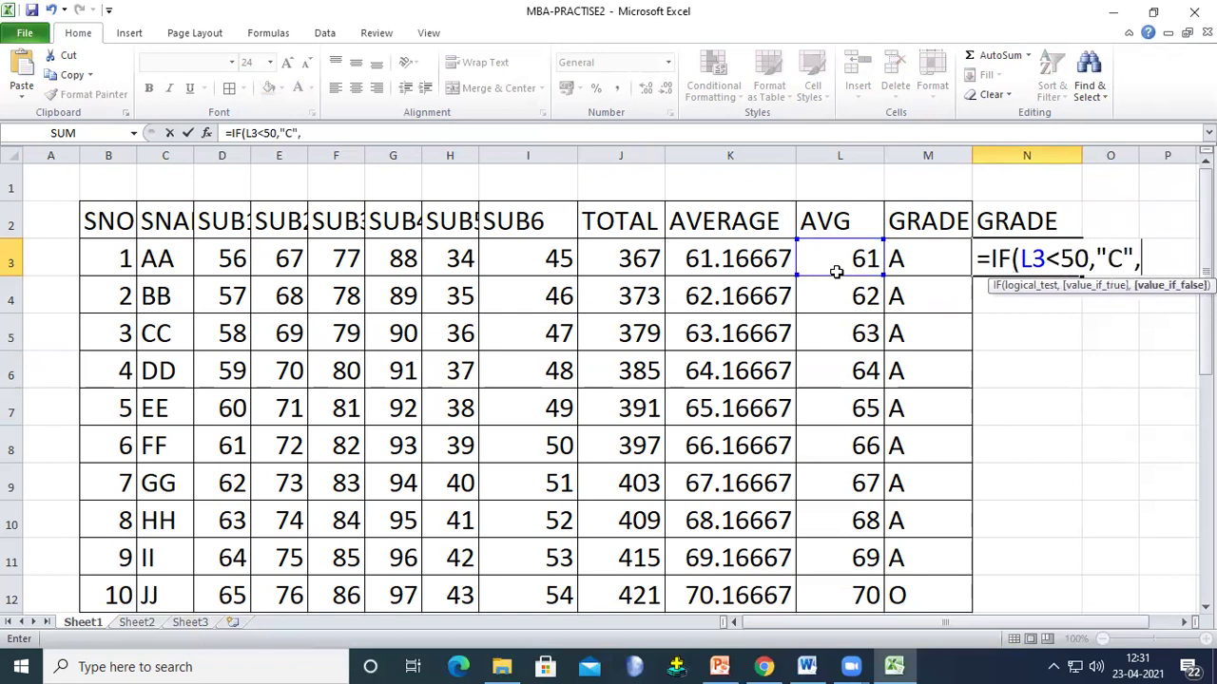
type("IF(")
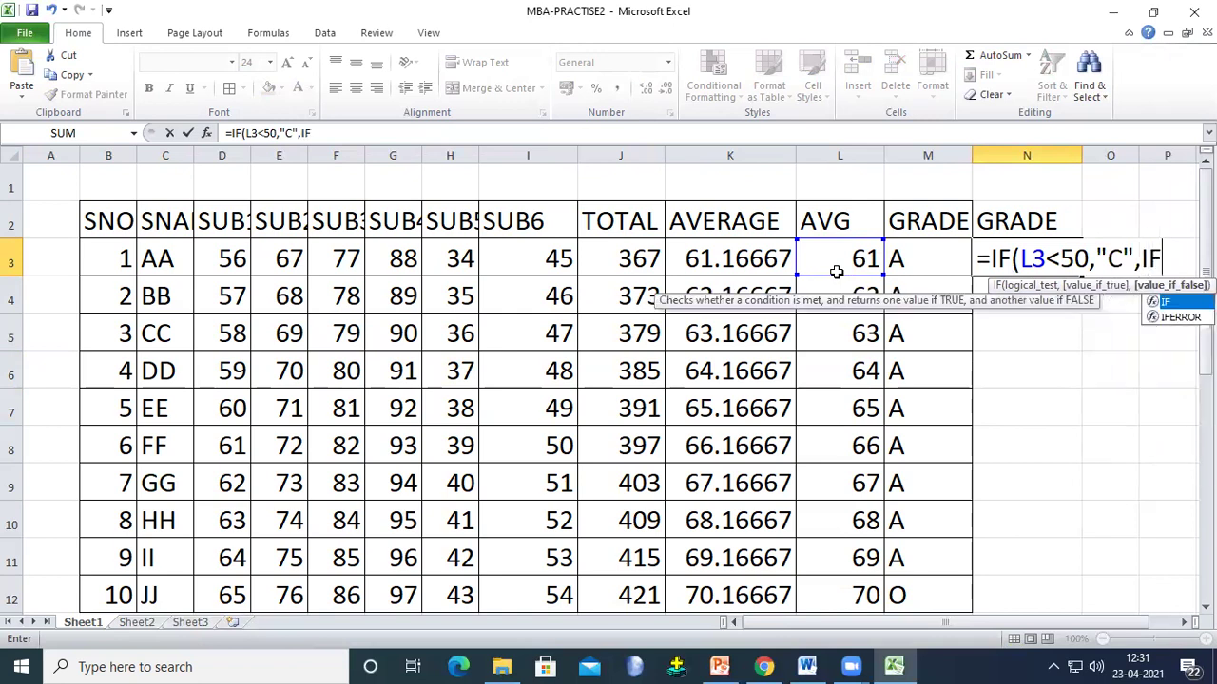
left_click(836, 272)
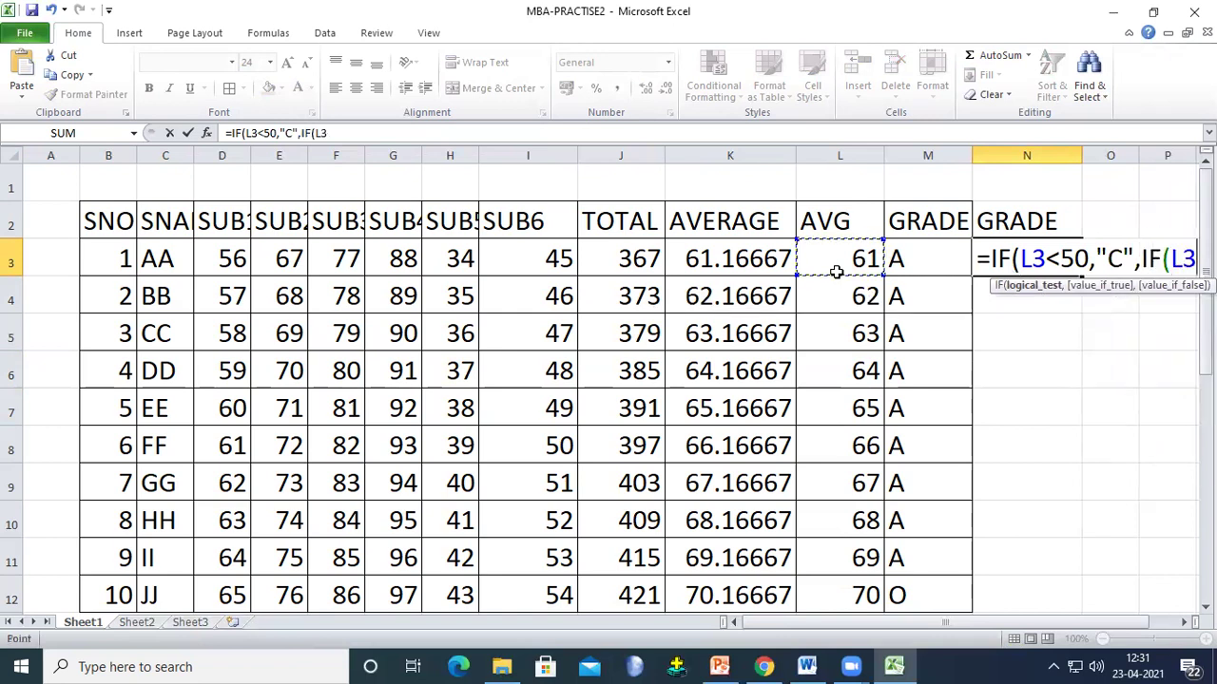
type("<")
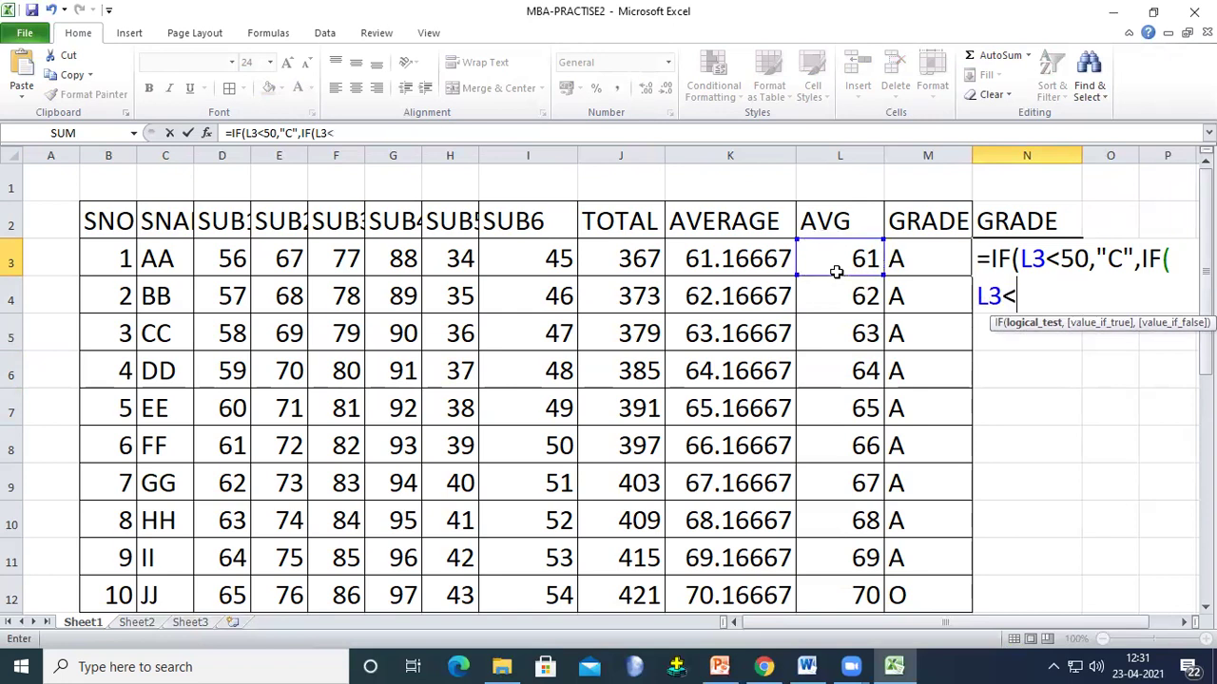
type("60,\"A")
key("BackSpace")
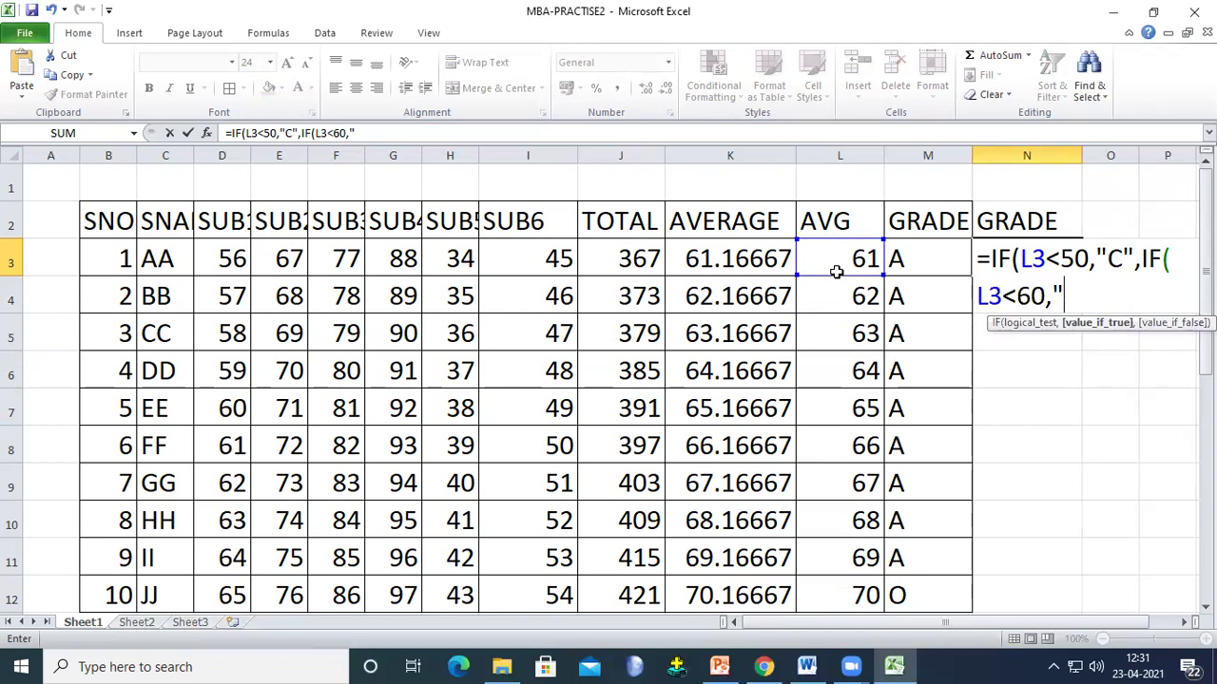
type("B\",")
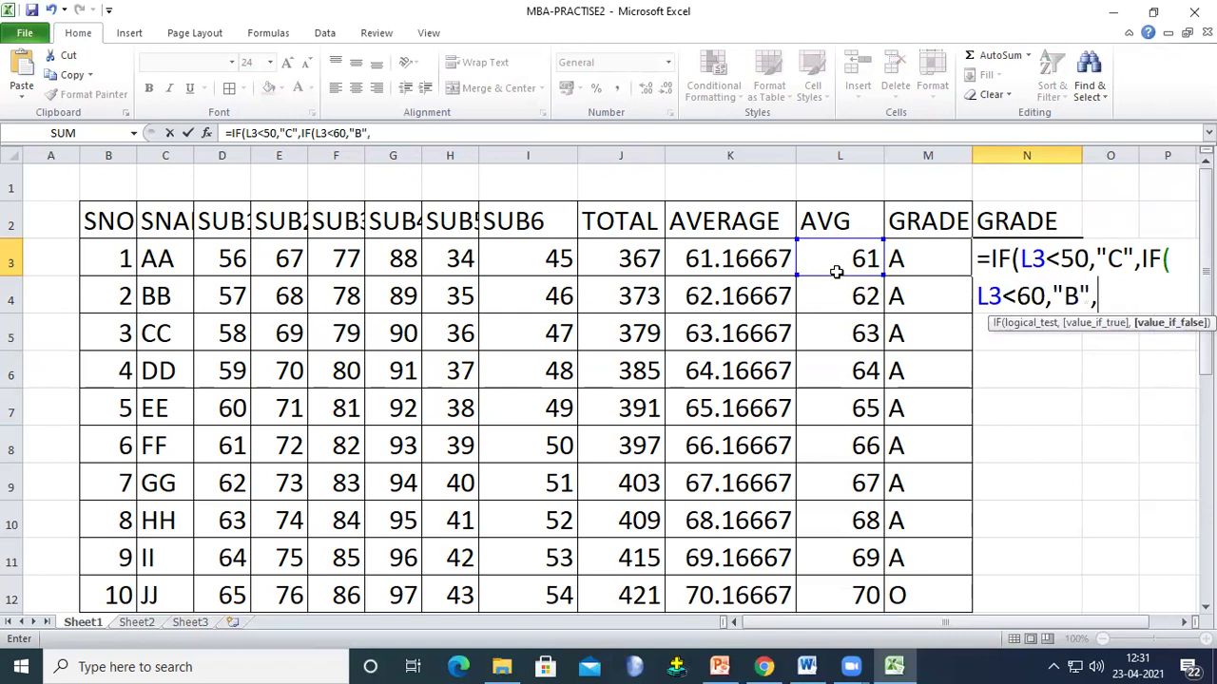
type("IF(")
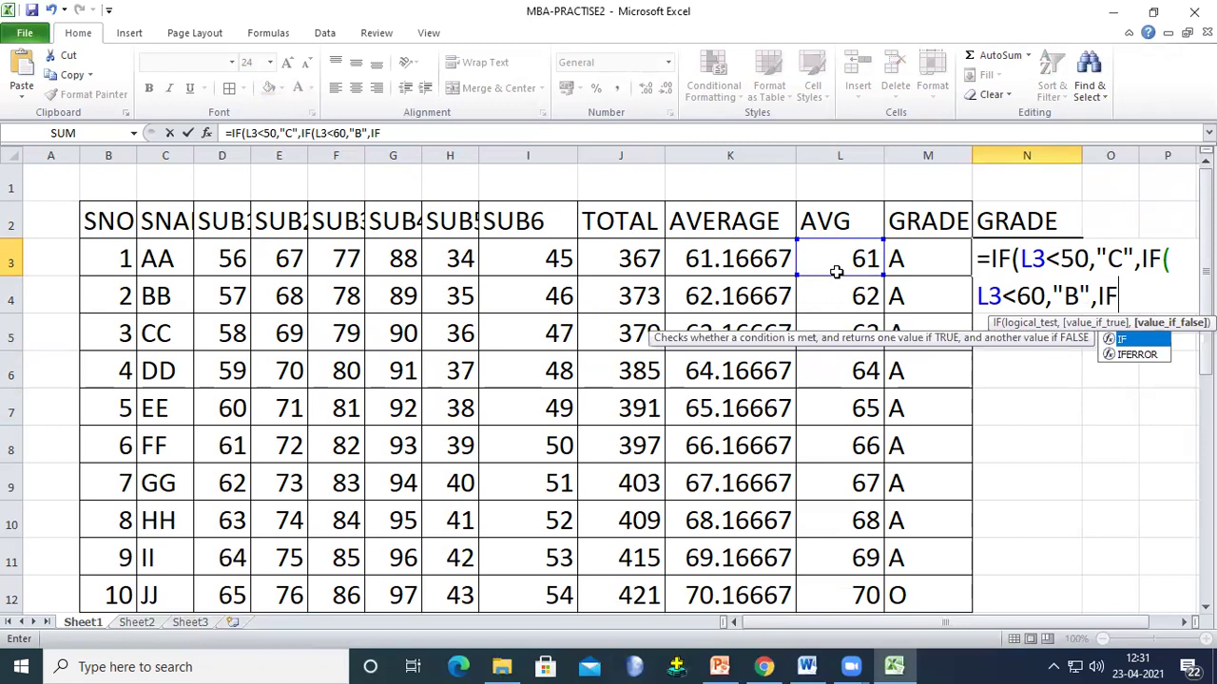
type("L3<")
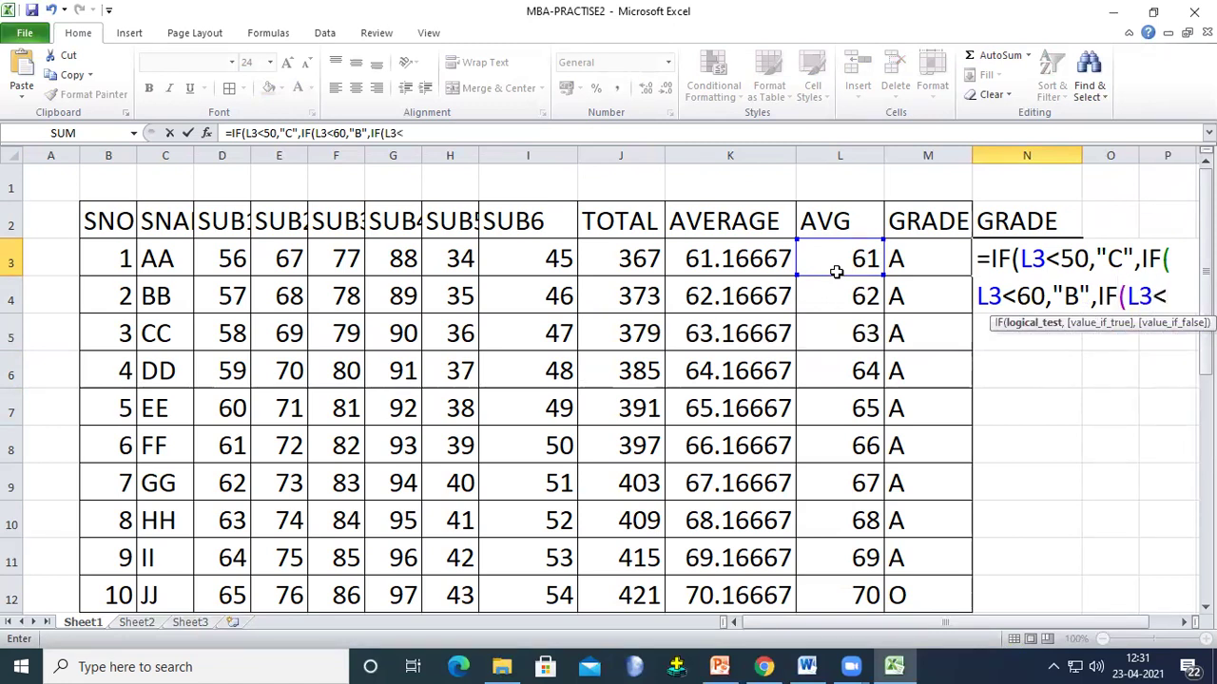
type("70,")
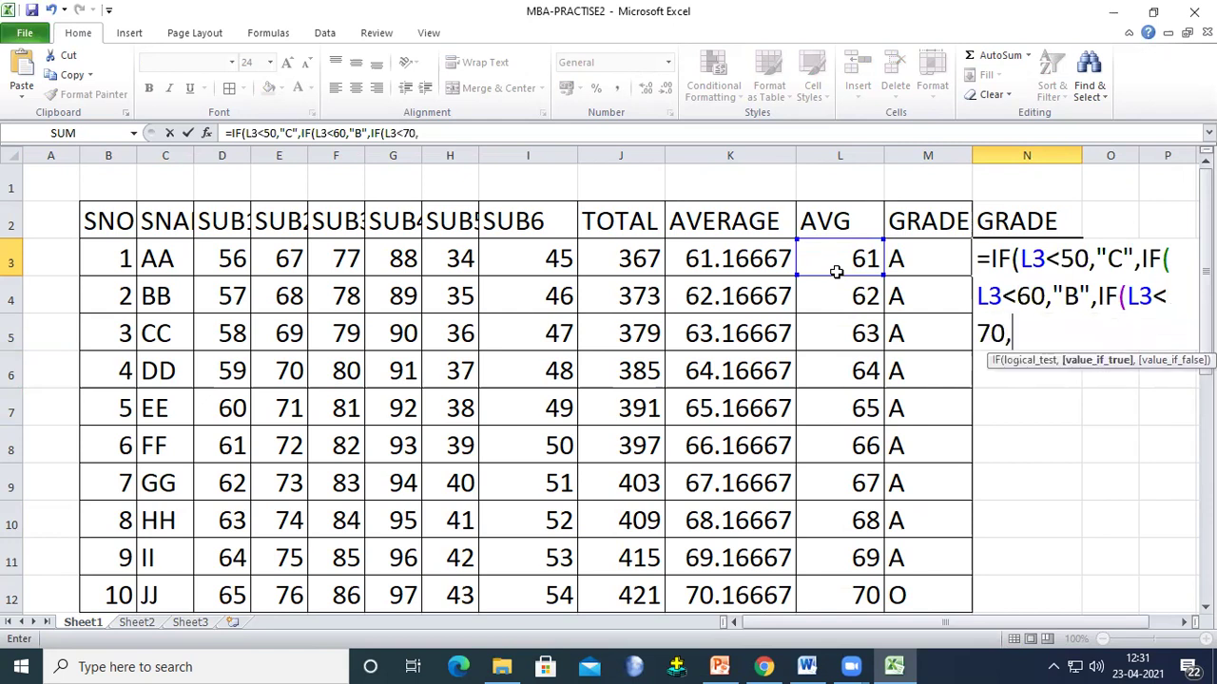
type("\"A\",\"O")
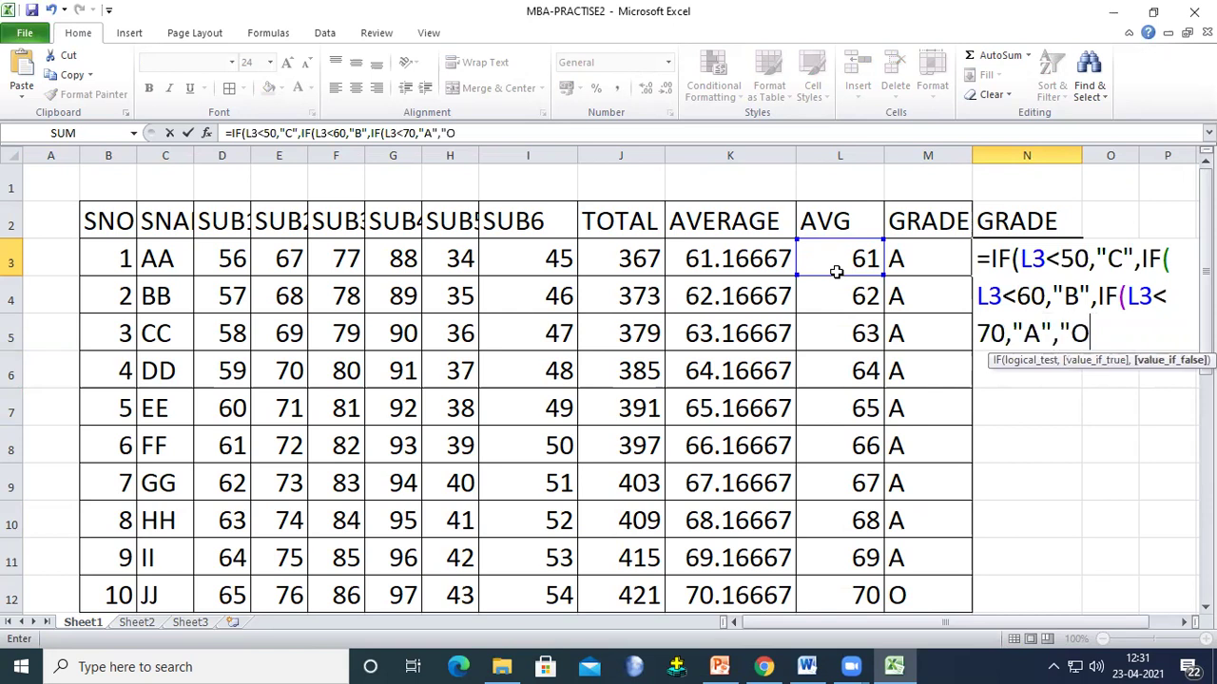
type("\")))")
Step: Confirm the N3 grade formula and fill it down to N12
left_click(991, 380)
left_click(1000, 264)
left_click_drag(1081, 277, 1080, 503)
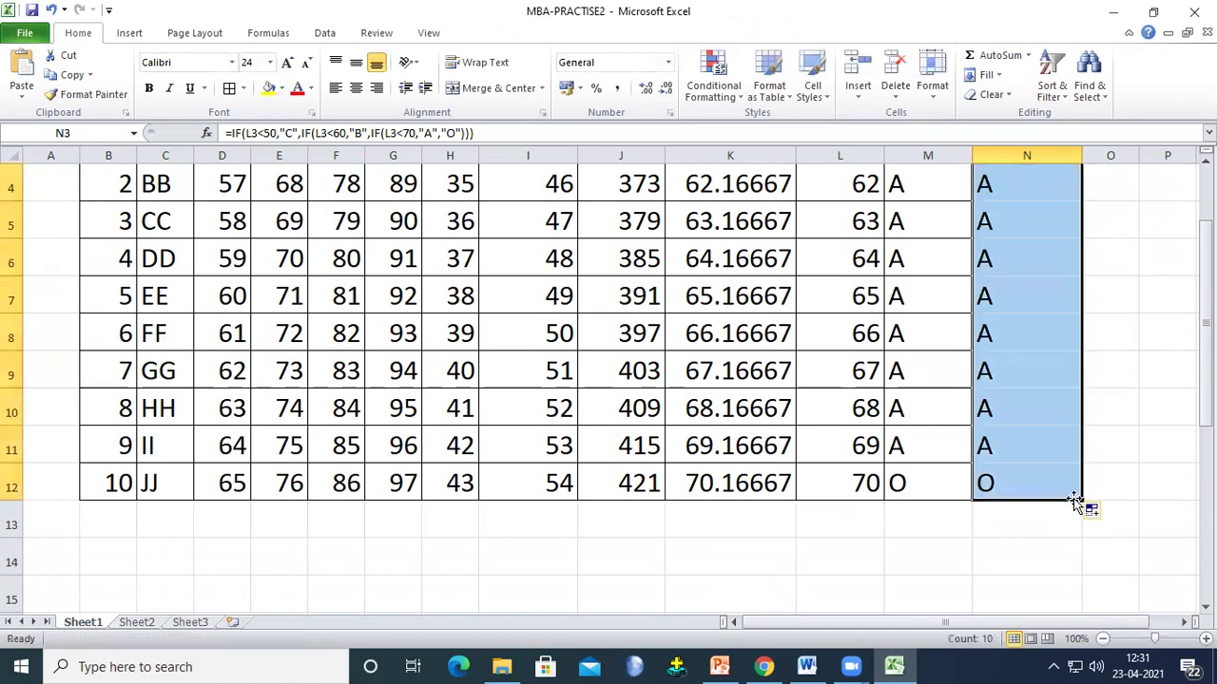
left_click(1120, 490)
scroll(1120, 463, "up", 1)
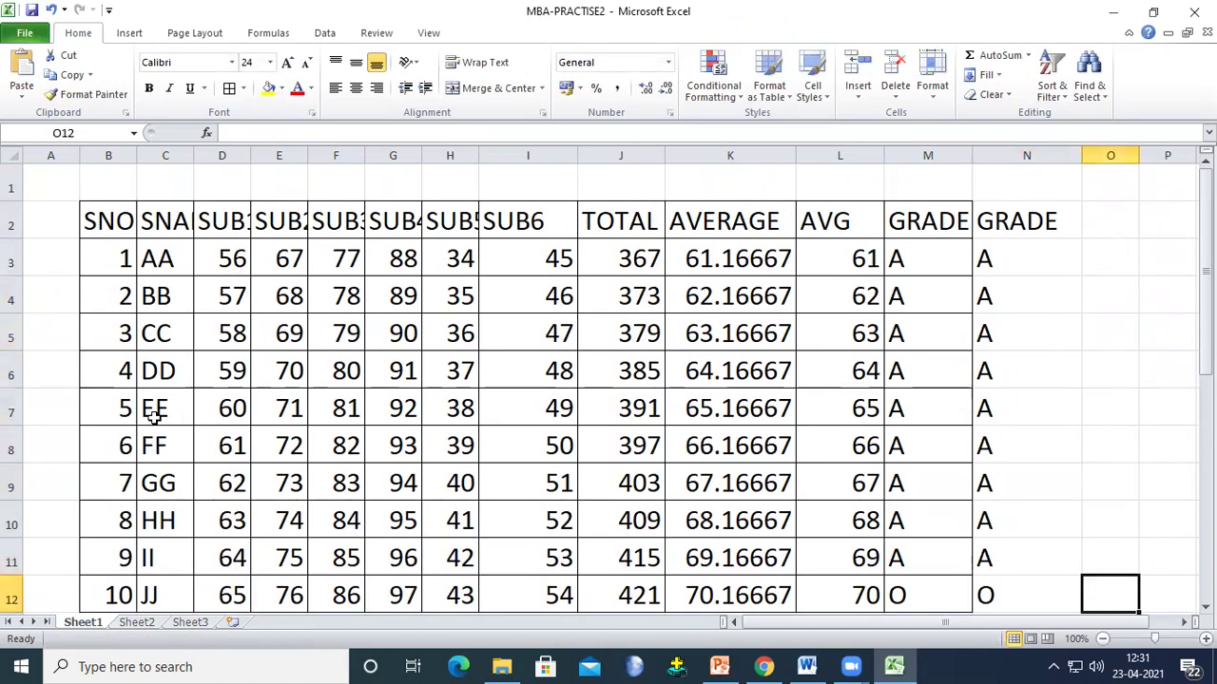
scroll(1086, 282, "down", 6)
scroll(825, 431, "up", 6)
Step: Select the six subject mark columns D2:I12
left_click_drag(903, 222, 1013, 486)
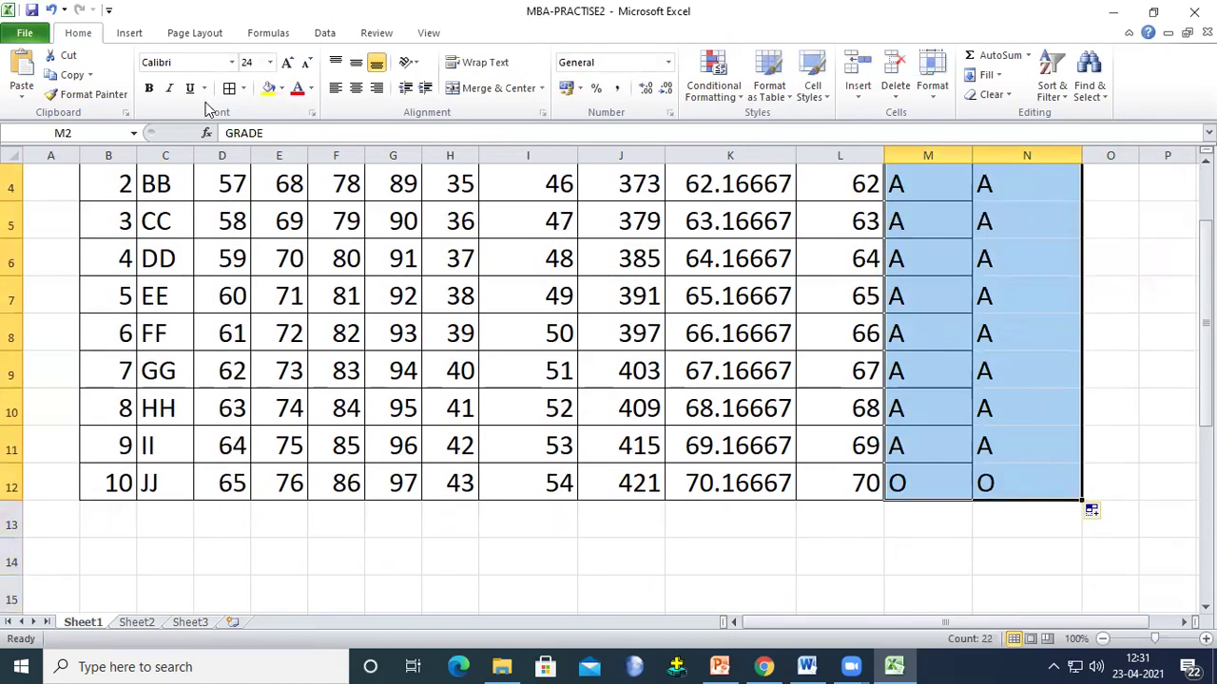
scroll(654, 491, "up", 1)
left_click(307, 340)
left_click_drag(112, 226, 530, 598)
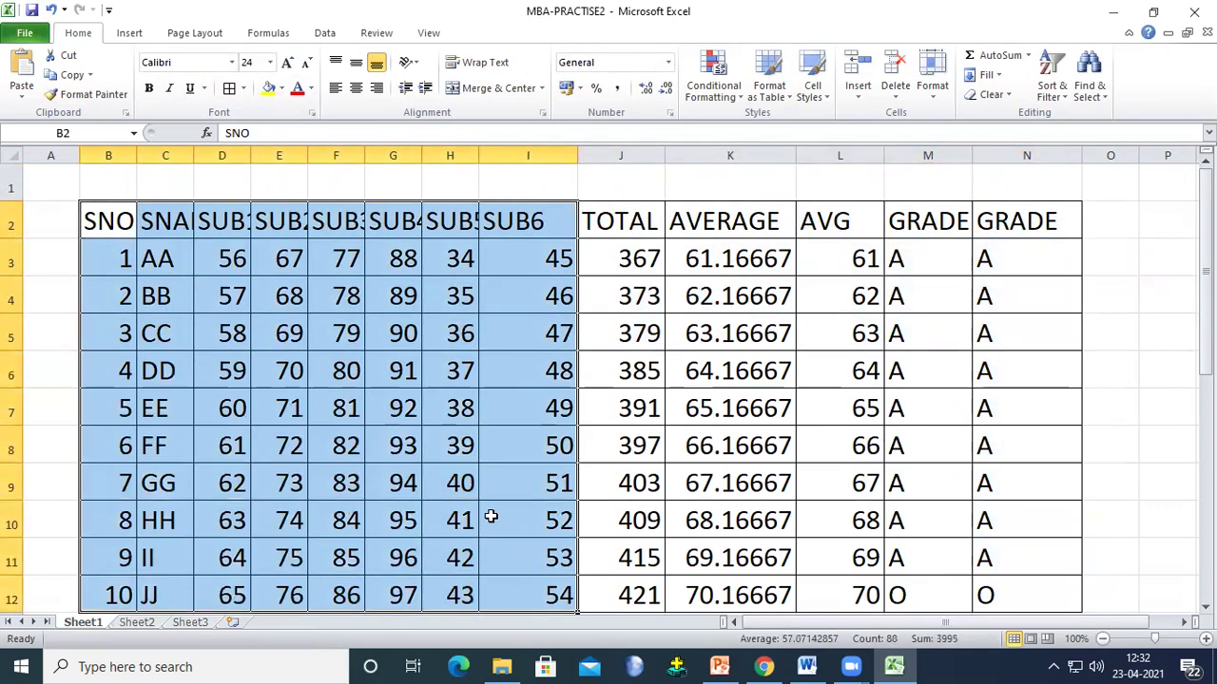
left_click(488, 513)
left_click_drag(226, 233, 513, 483)
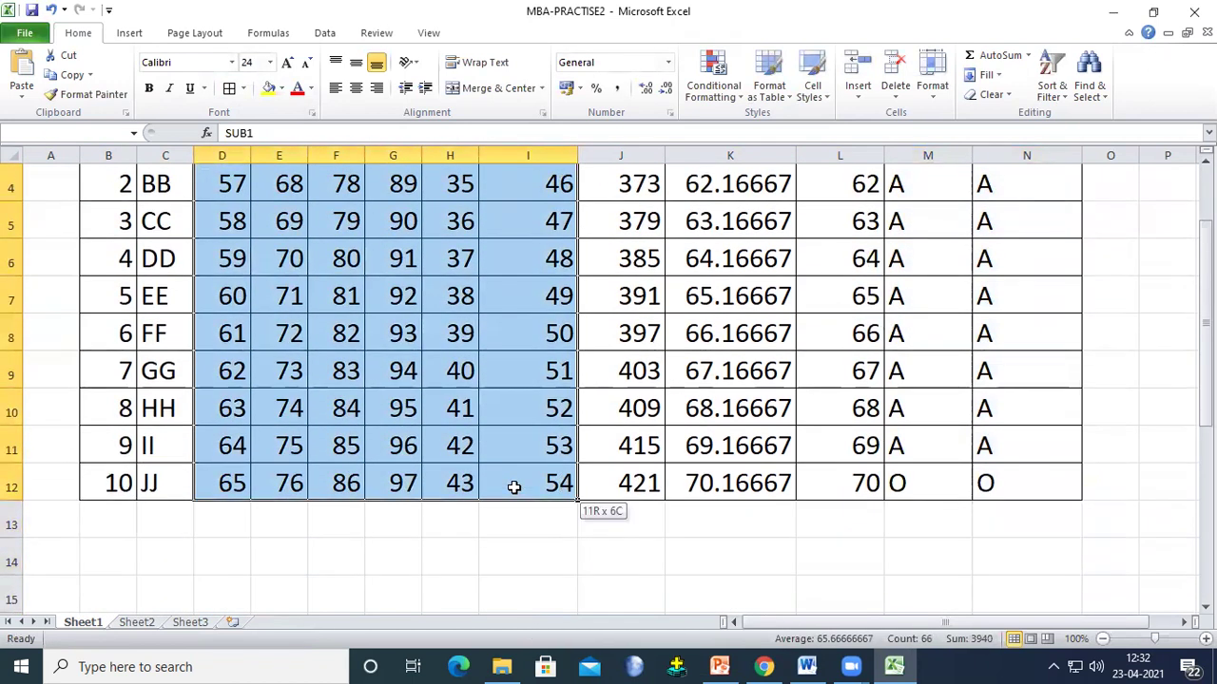
Step: Fill the subject mark columns D:I with tan
scroll(492, 502, "up", 1)
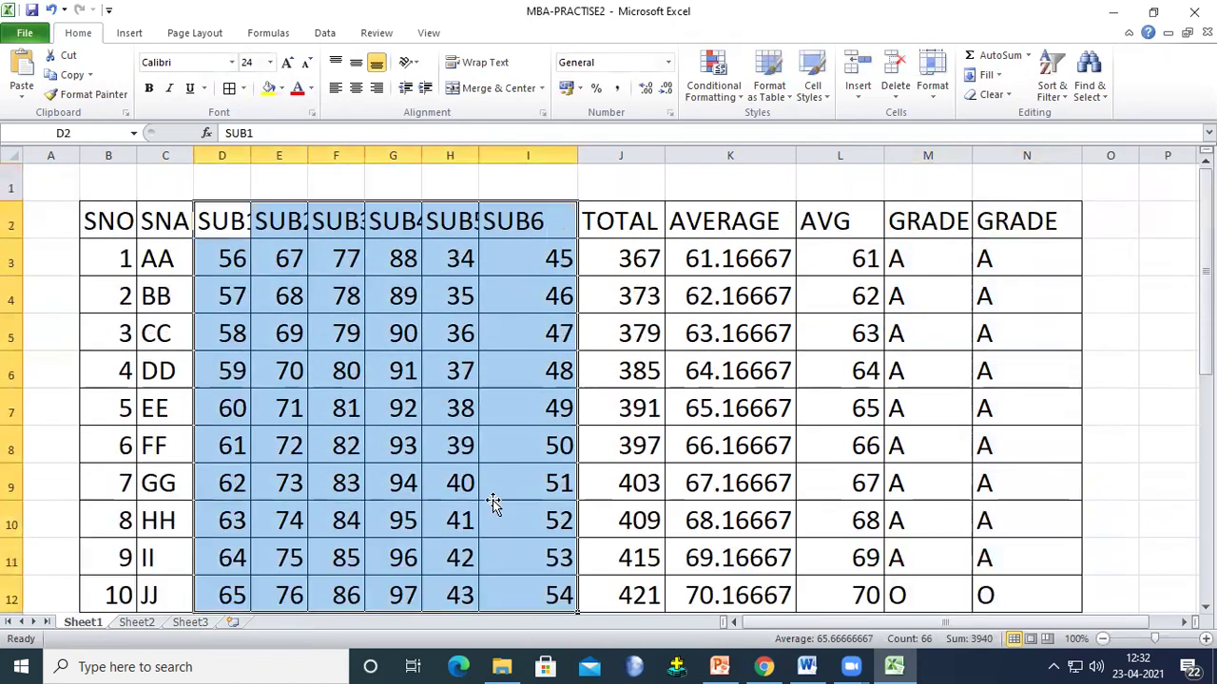
left_click(281, 89)
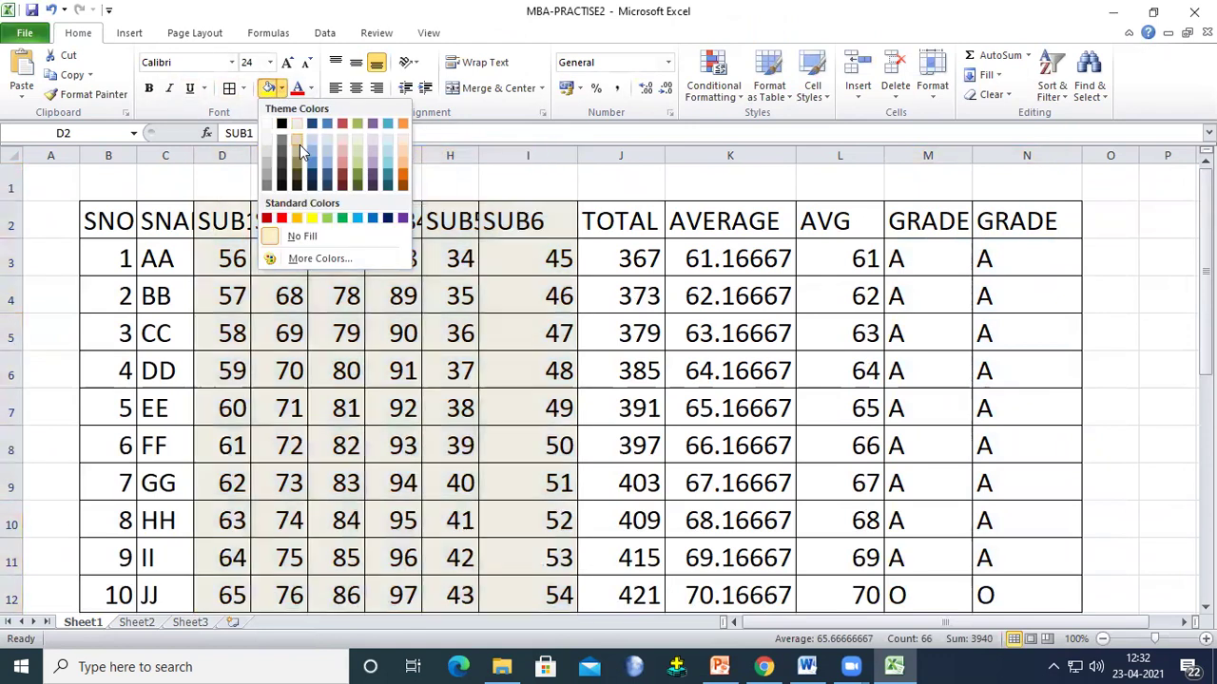
left_click(296, 139)
left_click(803, 486)
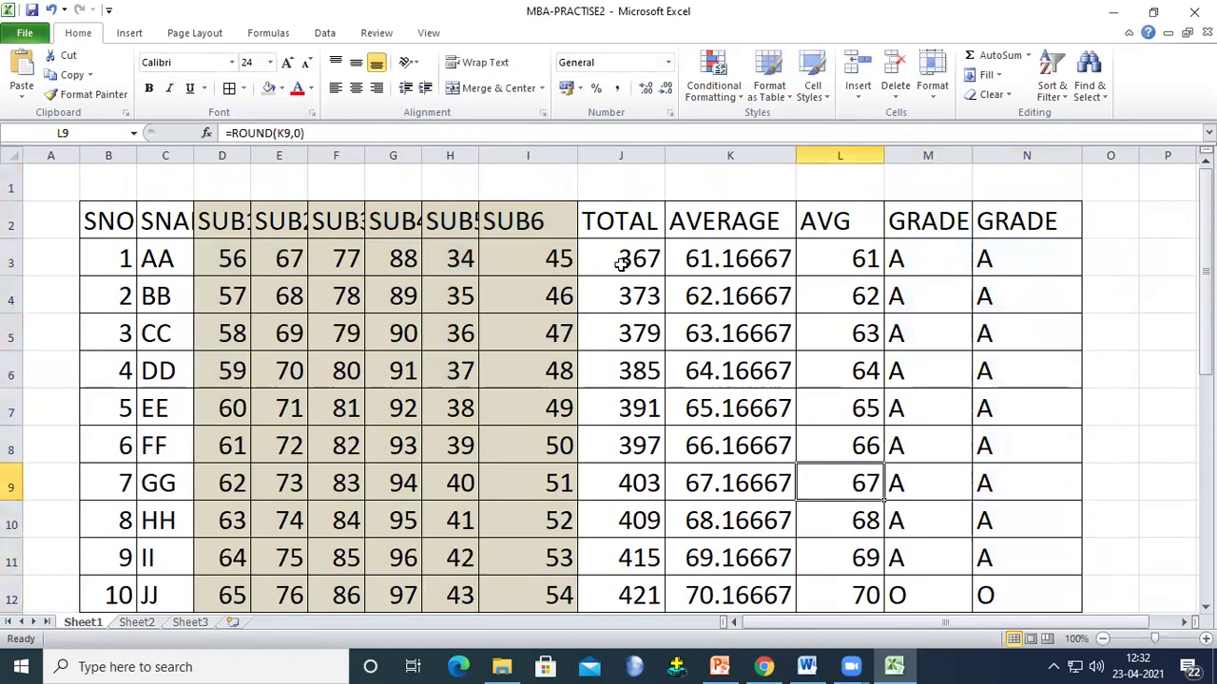
Step: Fill the TOTAL column J light blue
left_click_drag(615, 219, 638, 462)
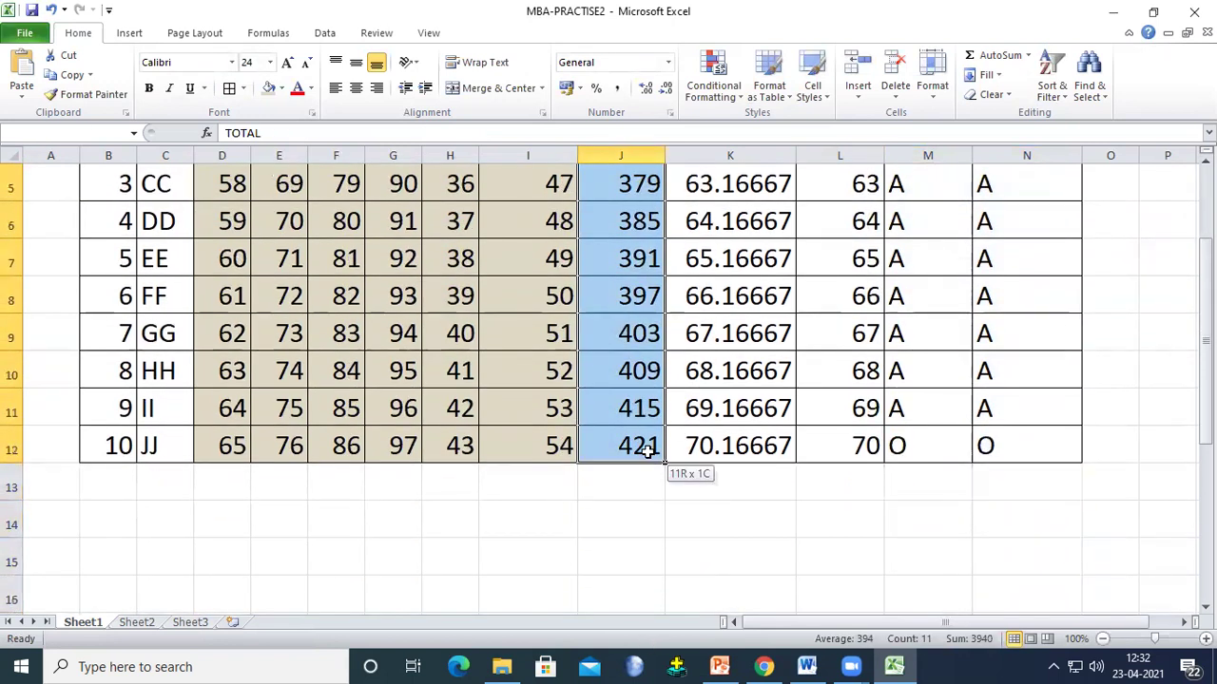
left_click(282, 89)
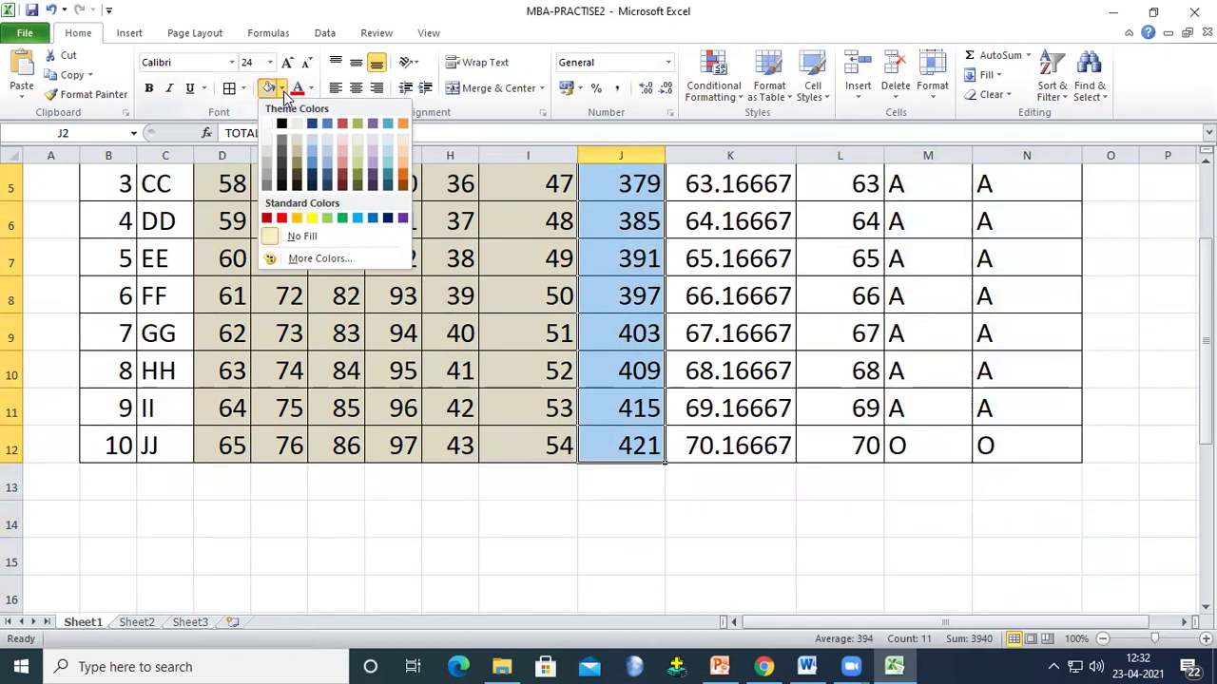
scroll(326, 152, "up", 2)
left_click(326, 152)
left_click(765, 556)
Step: Fill the AVG column L pink
left_click(720, 223)
left_click_drag(820, 228, 858, 475)
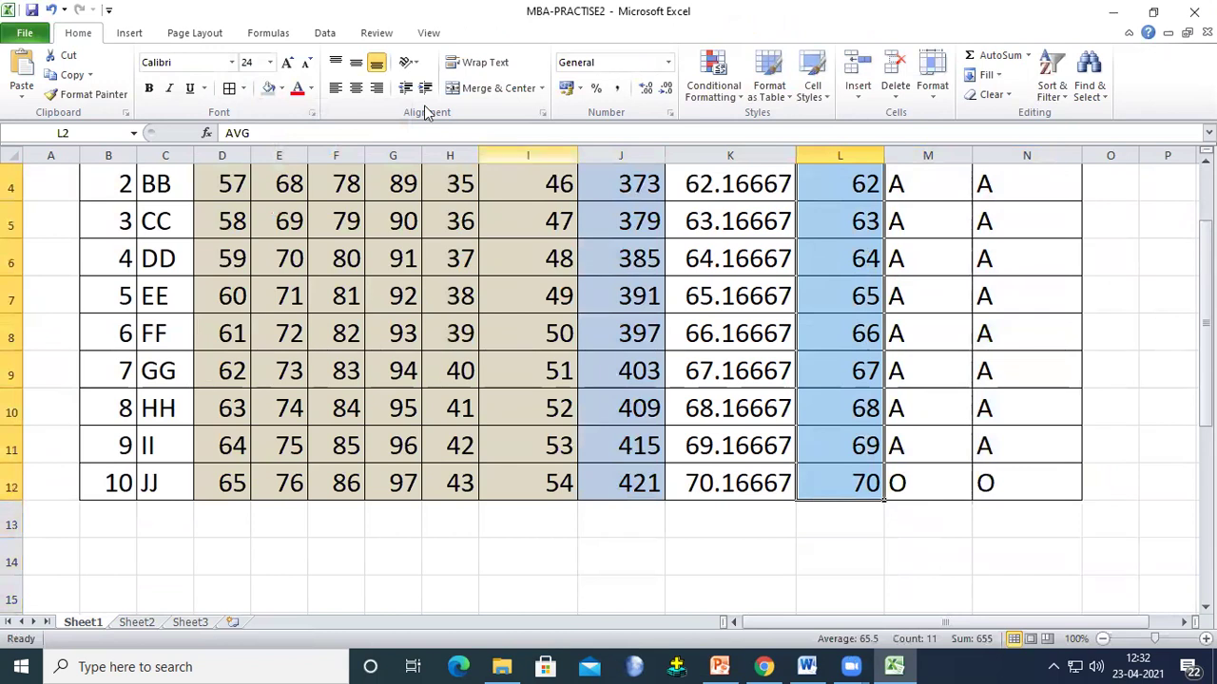
left_click(281, 88)
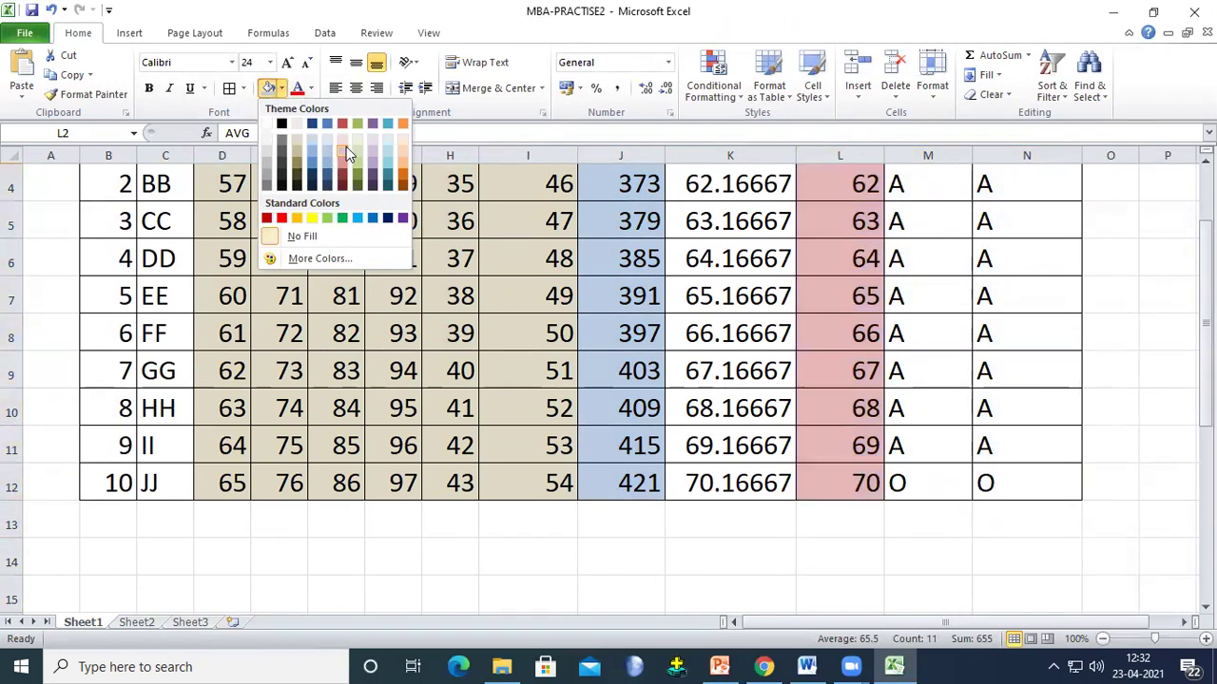
left_click(344, 146)
left_click(981, 441)
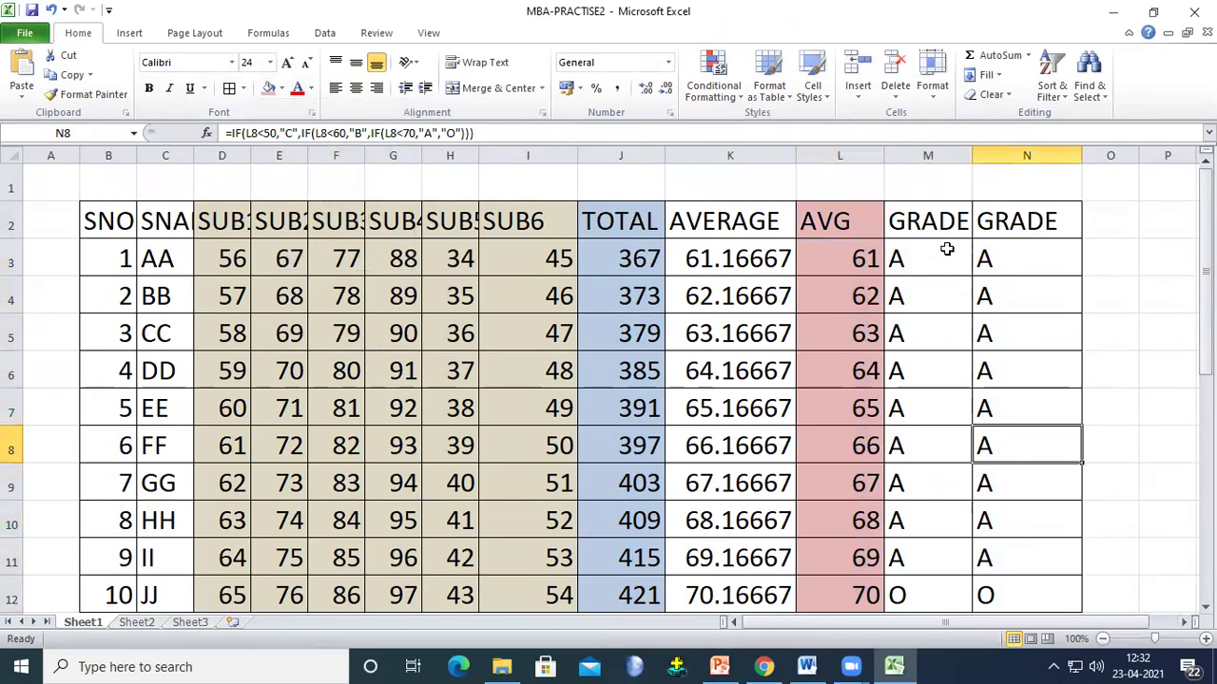
Step: Fill the first GRADE column M green
left_click_drag(931, 211, 918, 478)
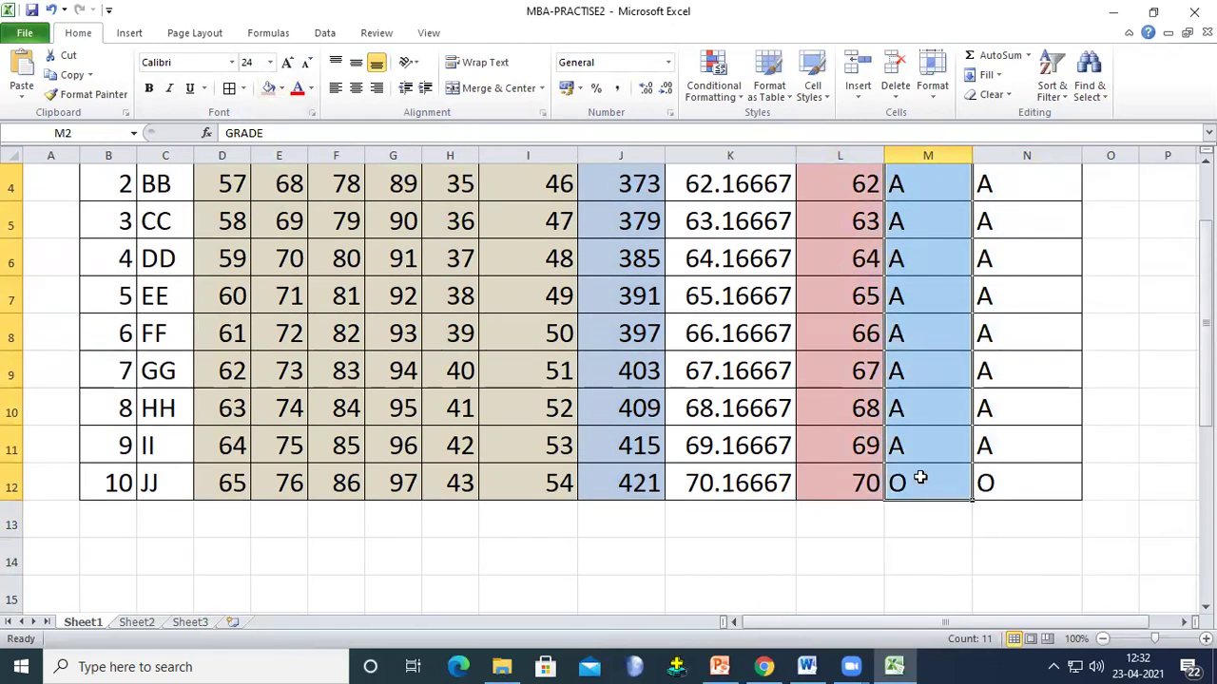
left_click(281, 88)
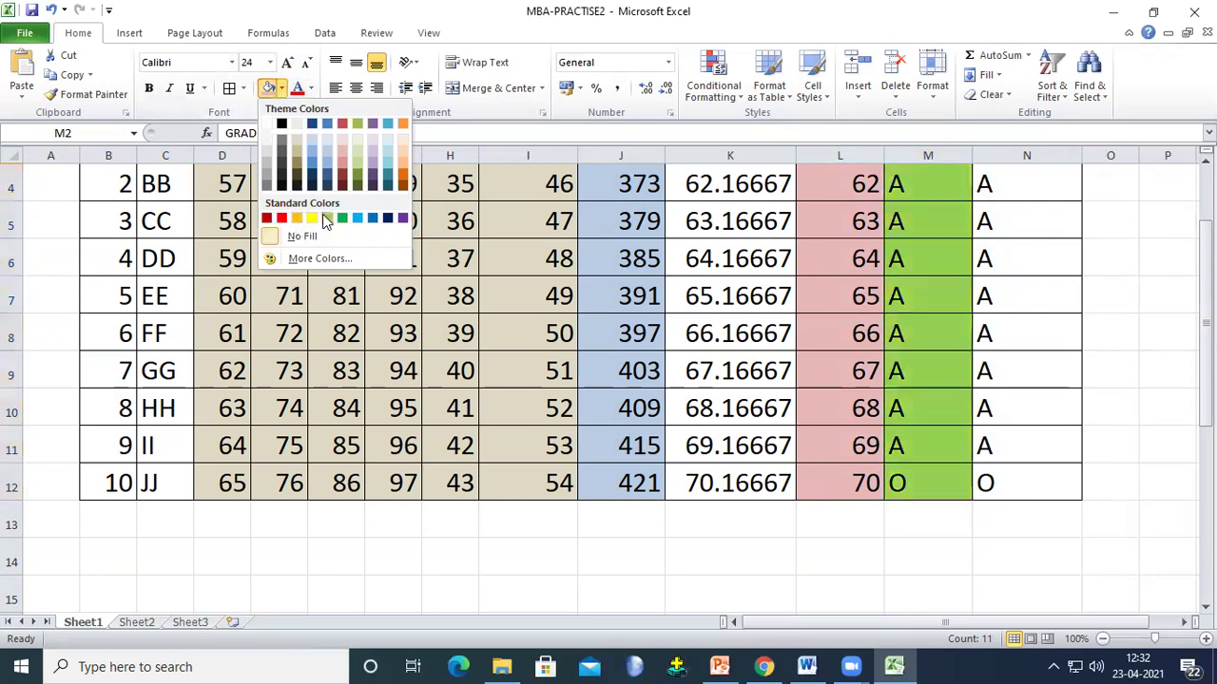
left_click(323, 222)
scroll(328, 333, "up", 1)
left_click(1110, 454)
Step: Fill the second GRADE column N blue
left_click_drag(1022, 224, 1018, 483)
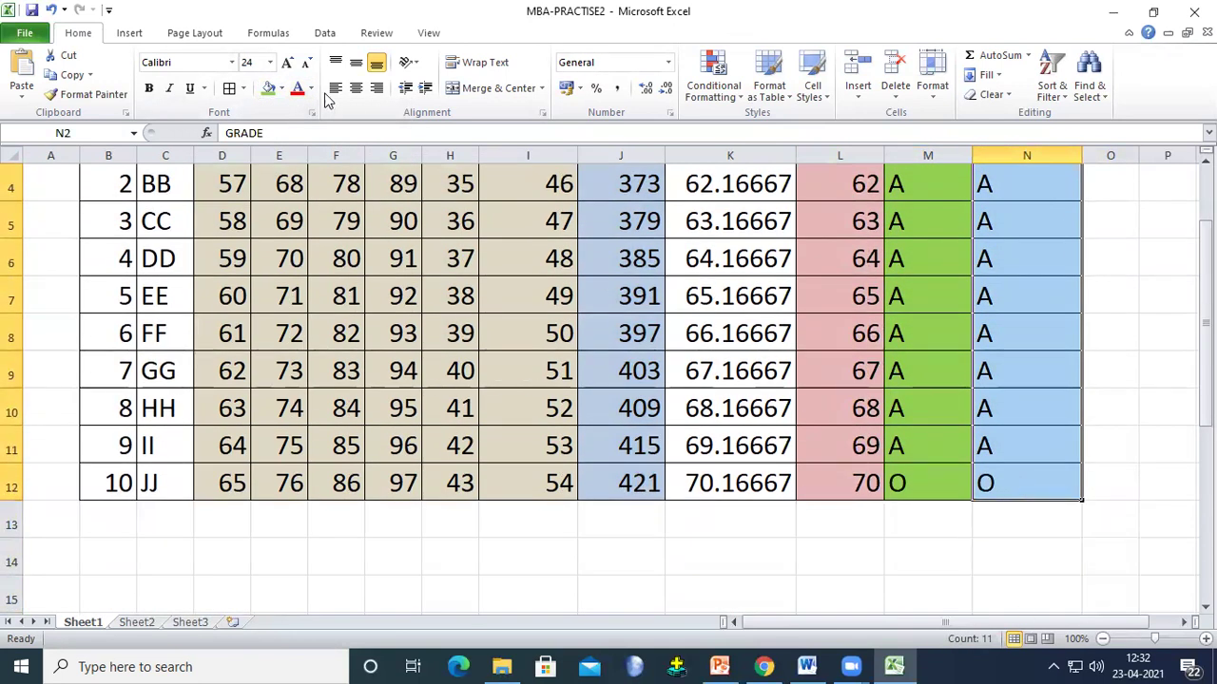
left_click(282, 88)
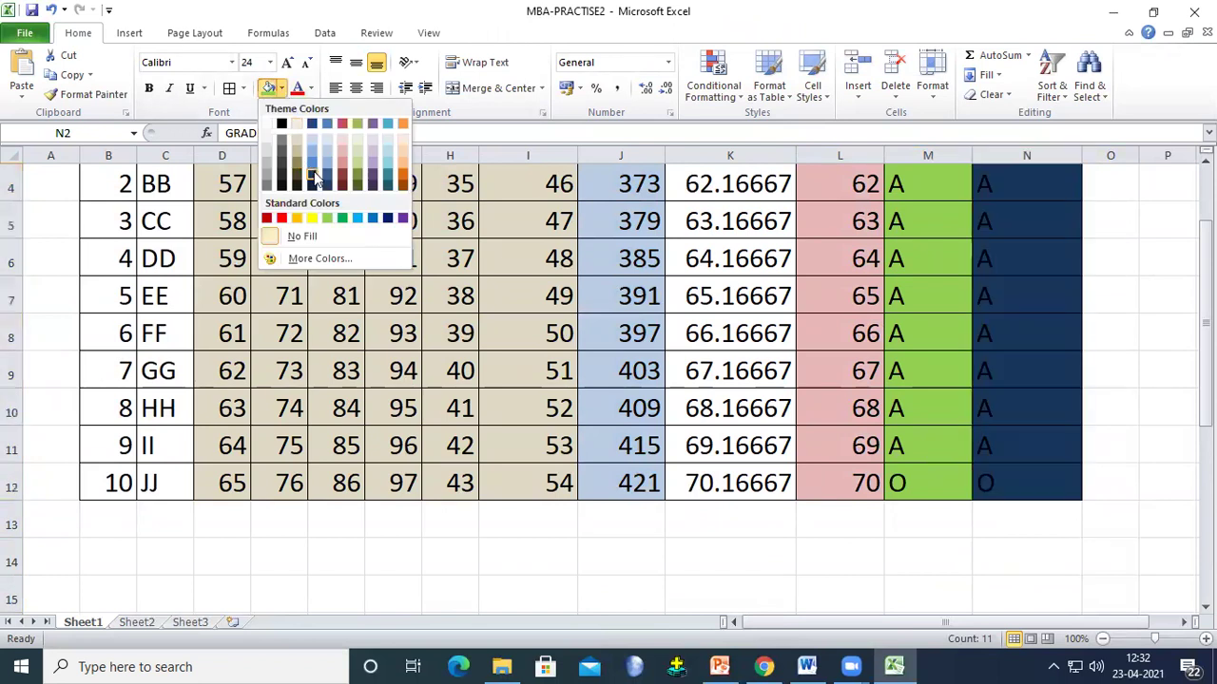
left_click(357, 218)
scroll(1005, 389, "up", 1)
left_click(1129, 381)
scroll(1113, 434, "down", 3)
scroll(1113, 434, "up", 3)
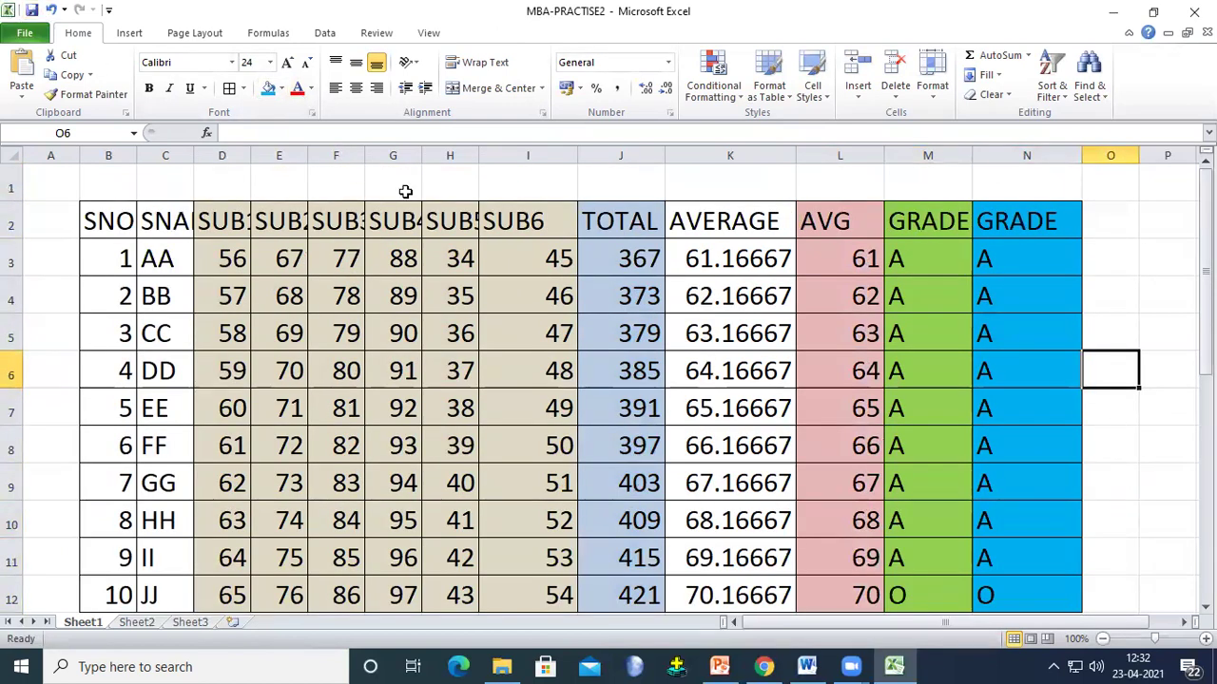
Step: Fill the SNO and SNAME columns B:C orange
left_click(84, 222)
left_click_drag(85, 223, 172, 482)
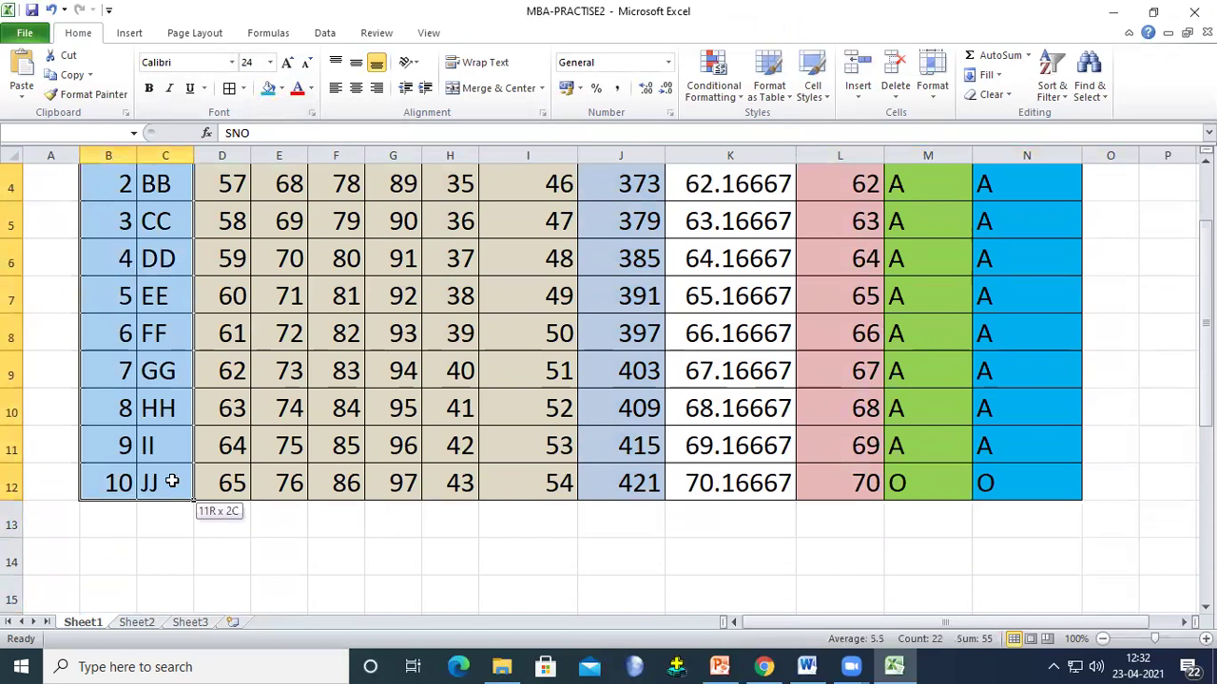
left_click(281, 91)
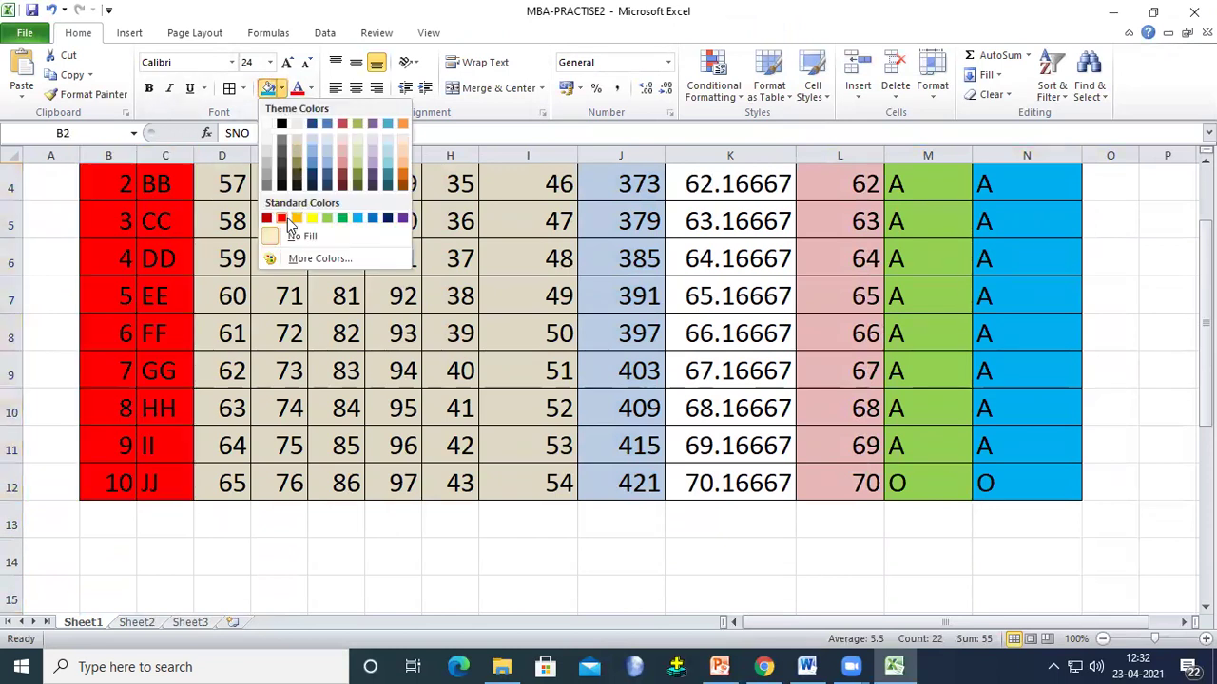
left_click(348, 152)
left_click(621, 445)
scroll(1143, 408, "down", 6)
scroll(1078, 412, "up", 6)
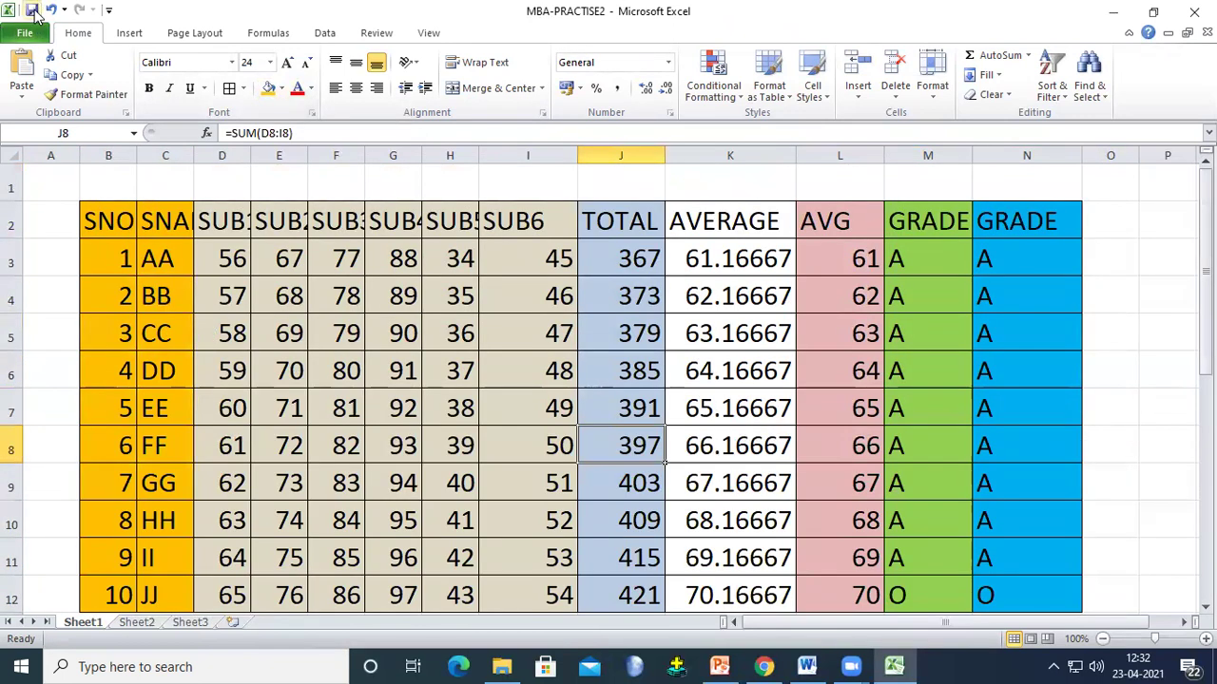
scroll(863, 295, "down", 1)
scroll(860, 298, "up", 1)
left_click_drag(850, 225, 863, 443)
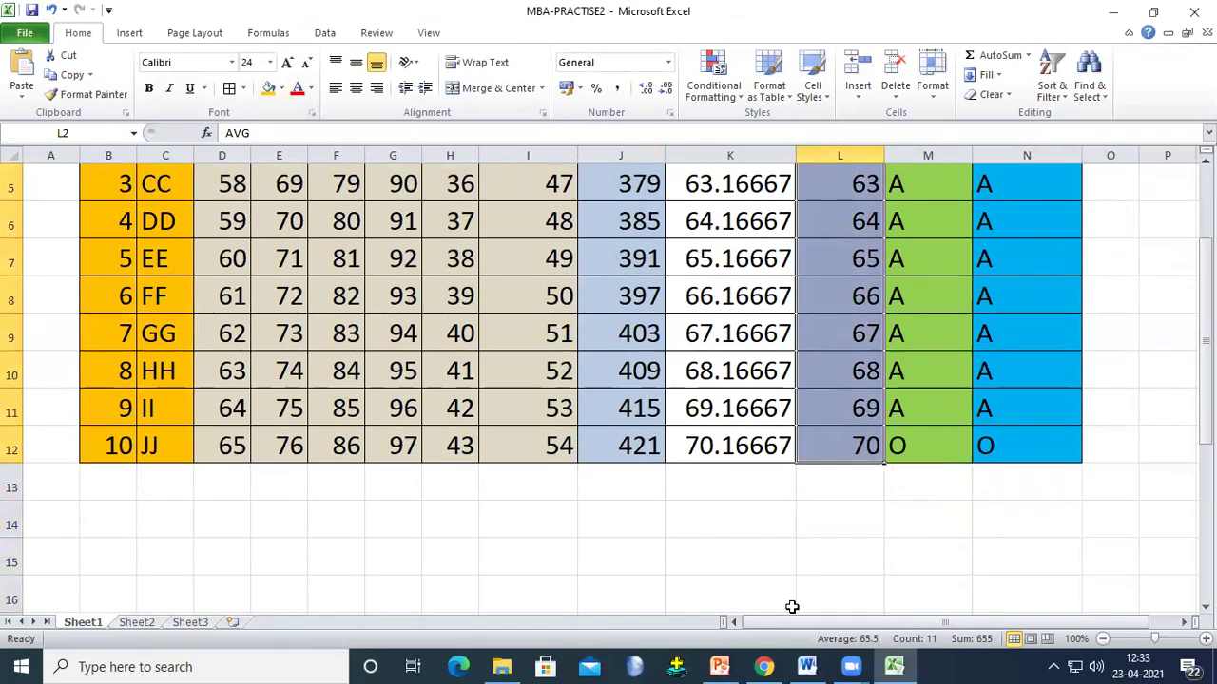
scroll(828, 421, "up", 2)
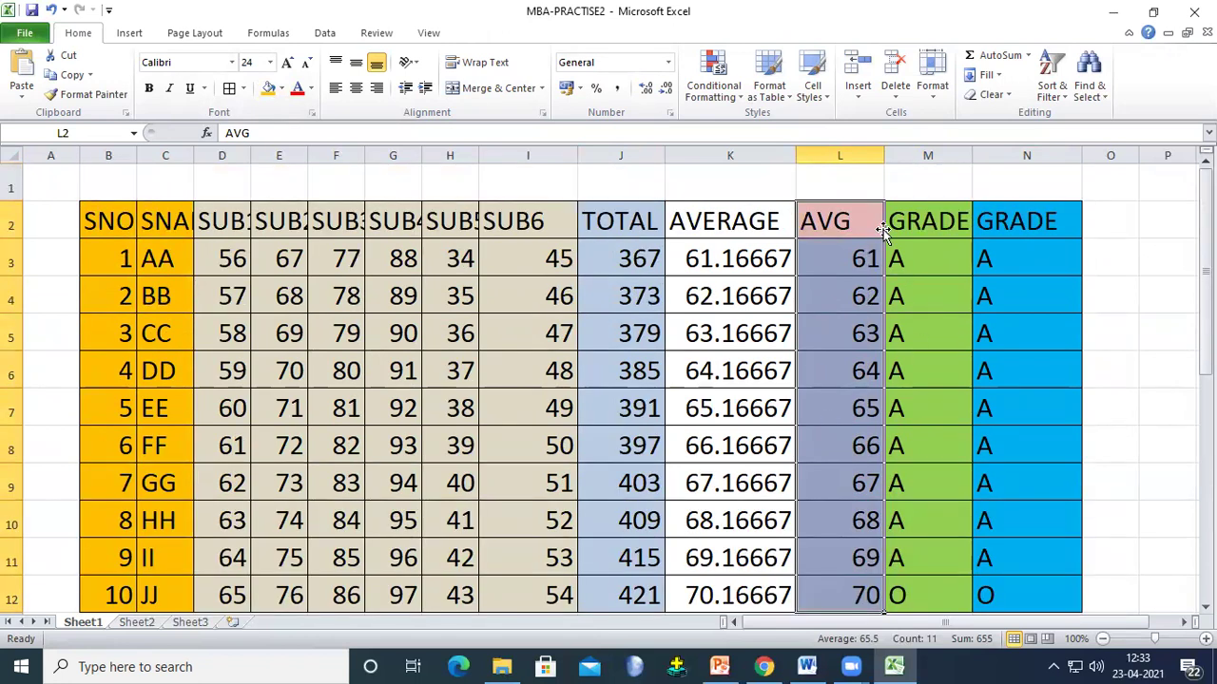
left_click(130, 33)
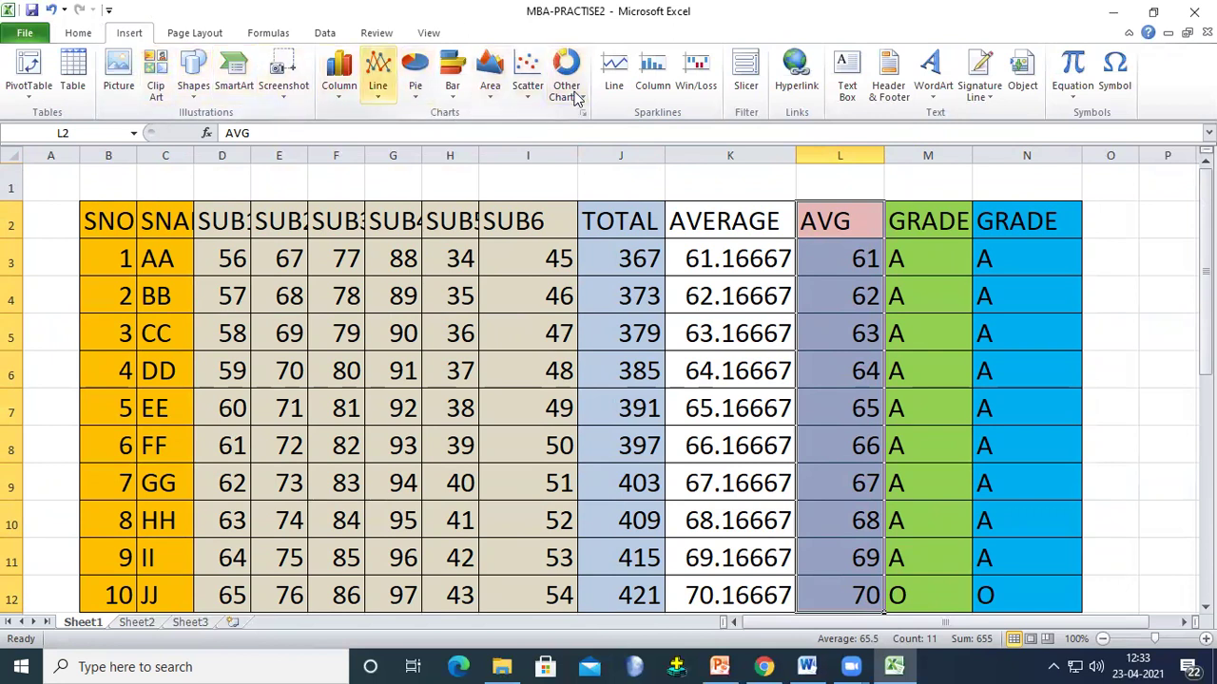
left_click(338, 78)
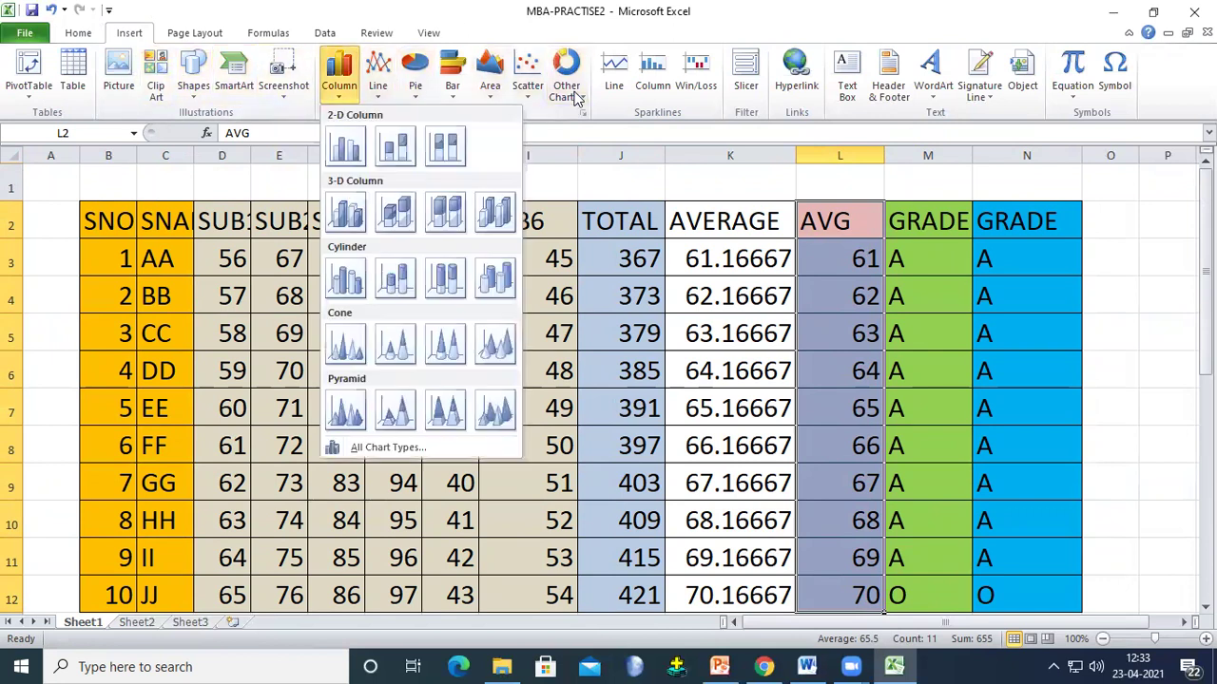
left_click(345, 147)
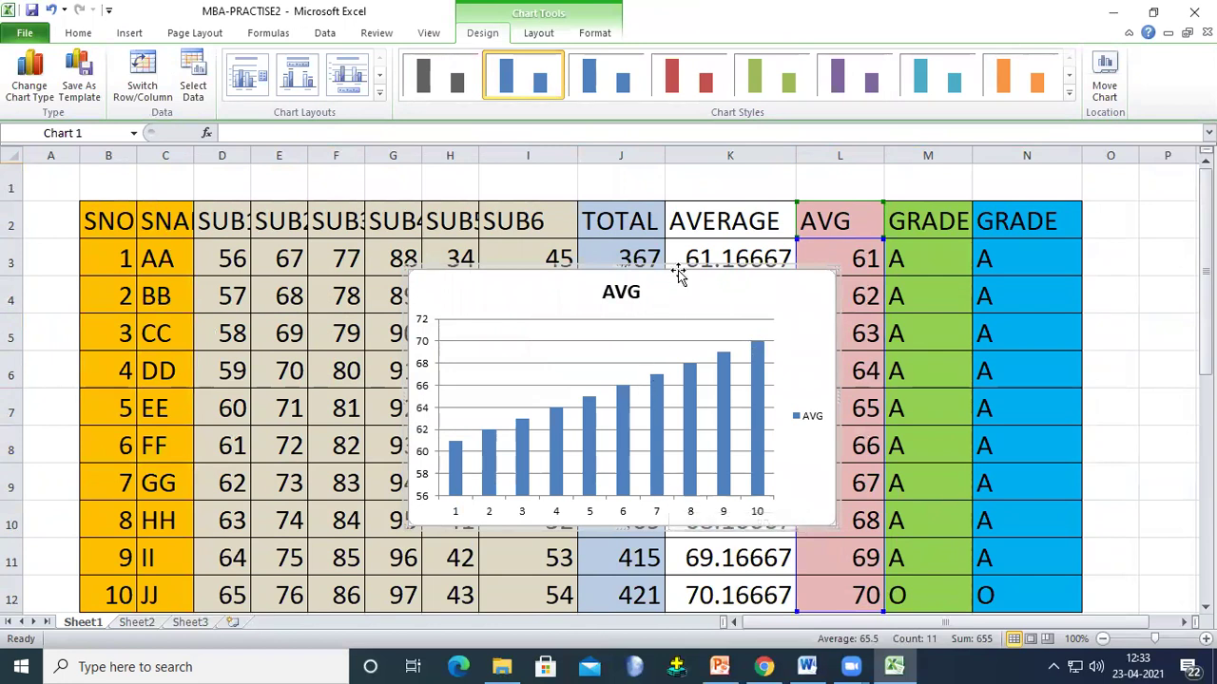
key("Delete")
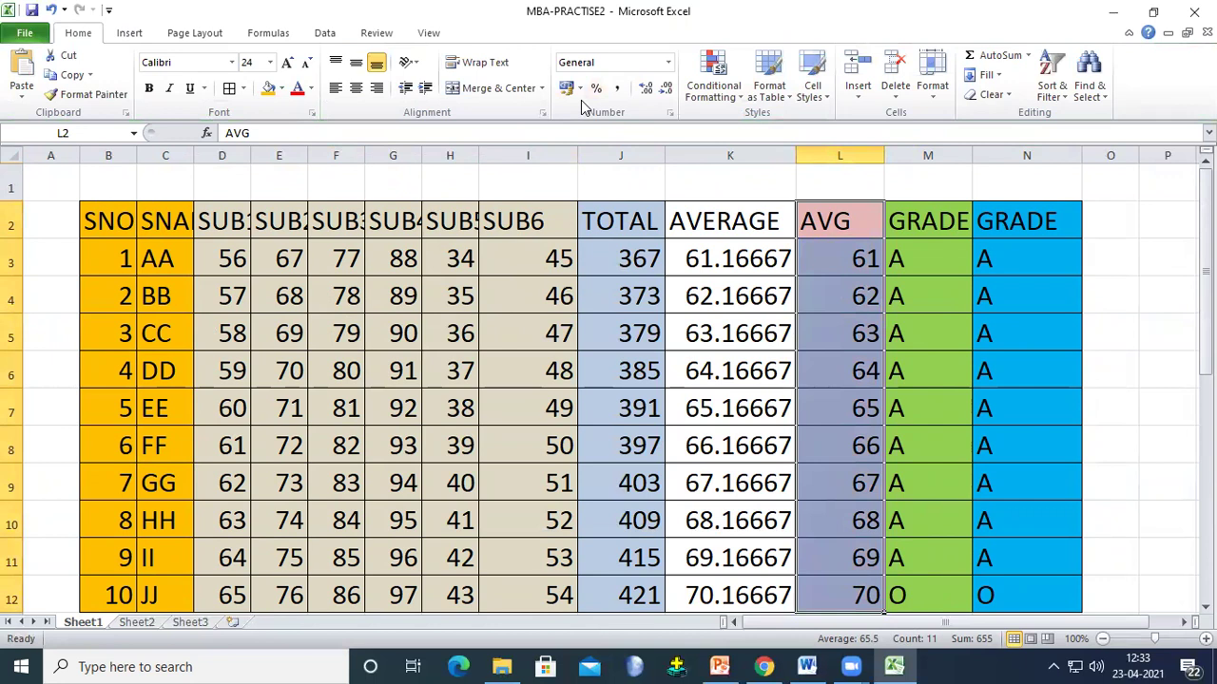